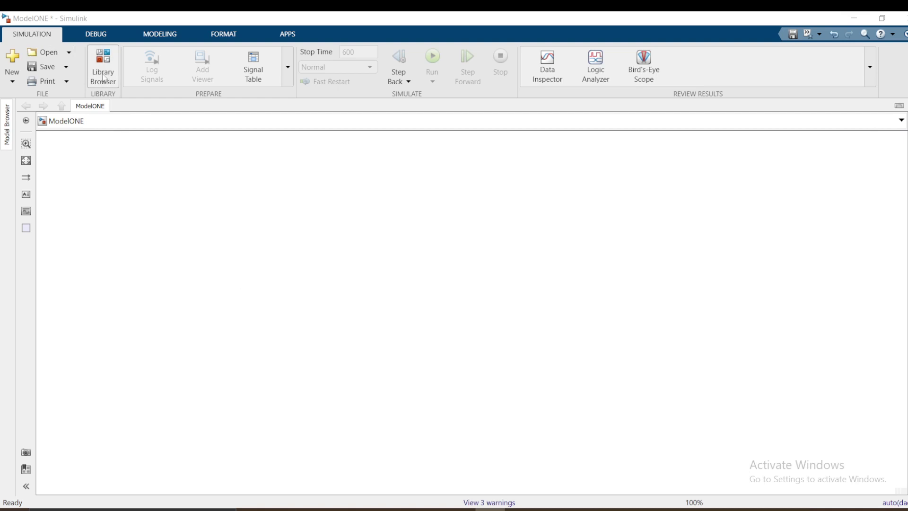
Add a Vehicle Body block from the Simscape Driveline Tires & Vehicles library to the empty ModelONE canvas.
click(103, 66)
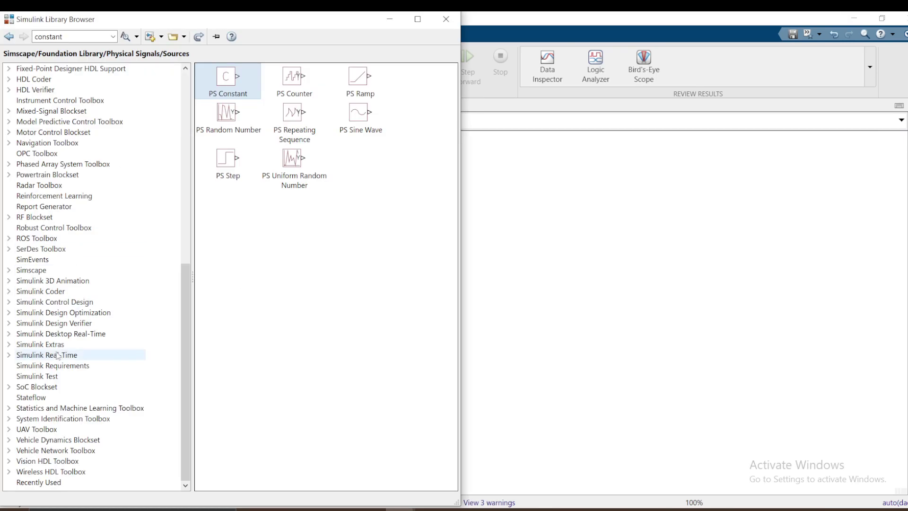
click(9, 272)
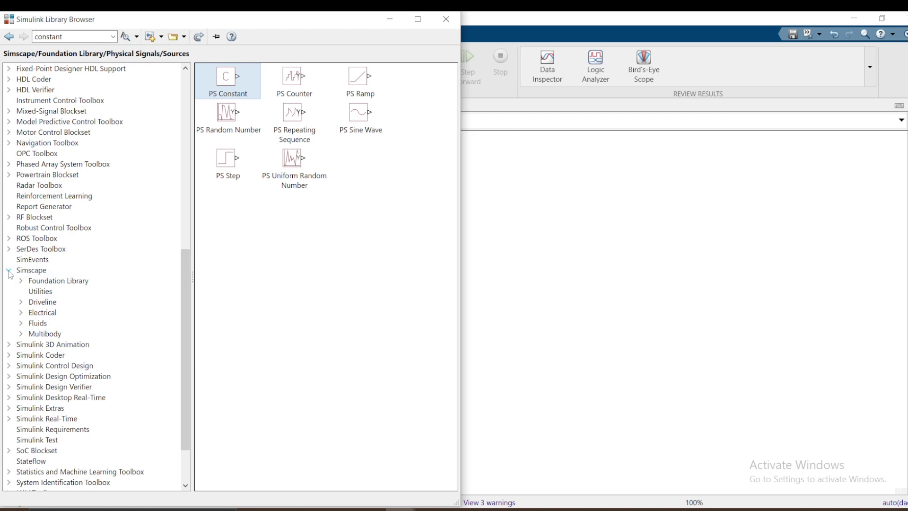
click(21, 304)
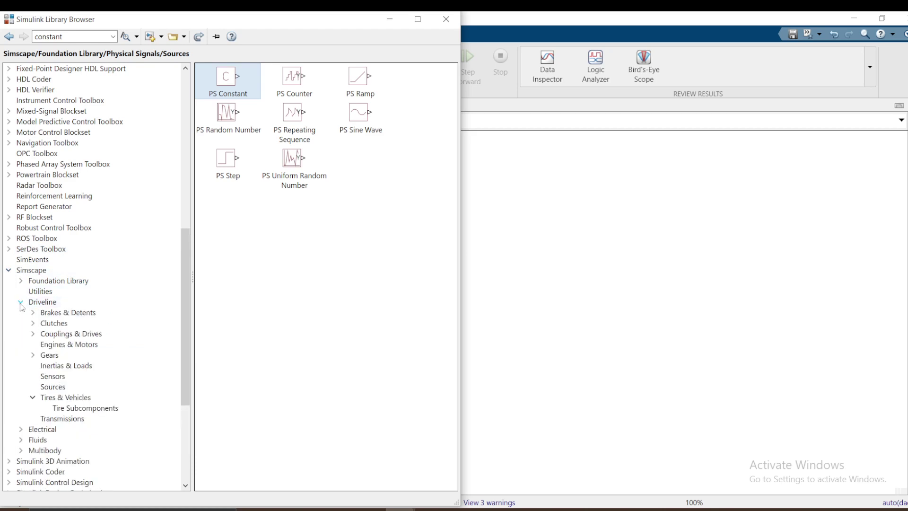
click(74, 401)
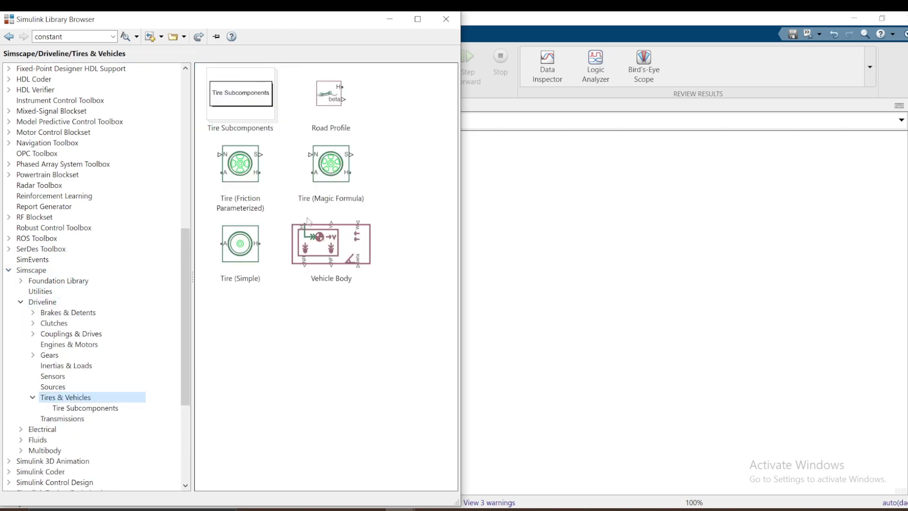
drag(321, 249, 565, 252)
scroll(628, 247, up, 2)
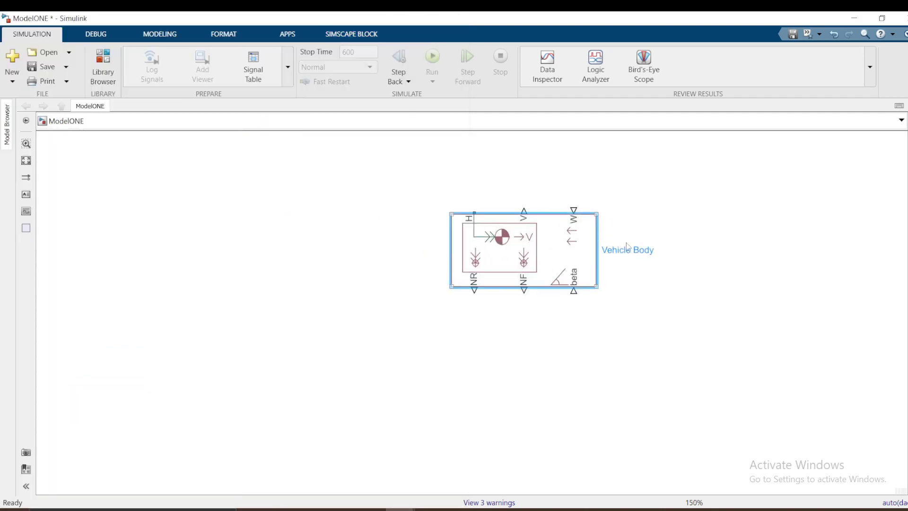
scroll(628, 248, up, 1)
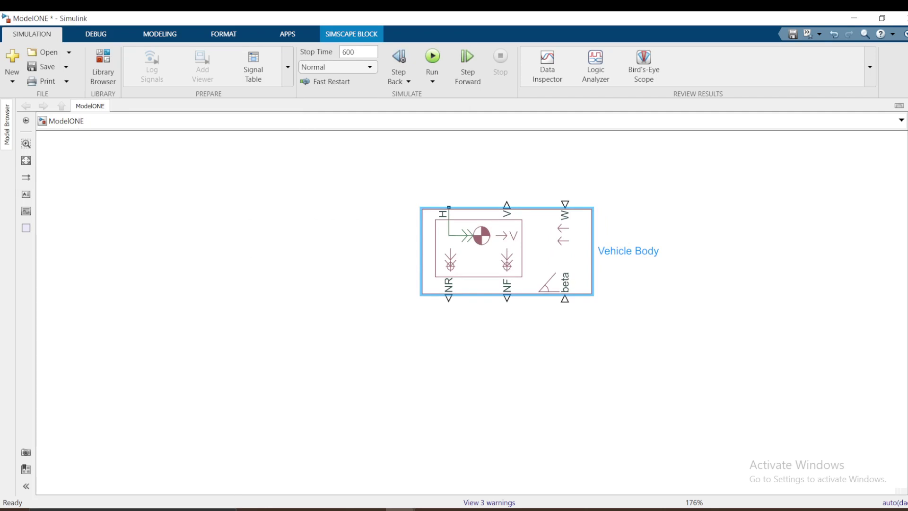
Examine the Vehicle Body block and its ports on the canvas.
click(450, 185)
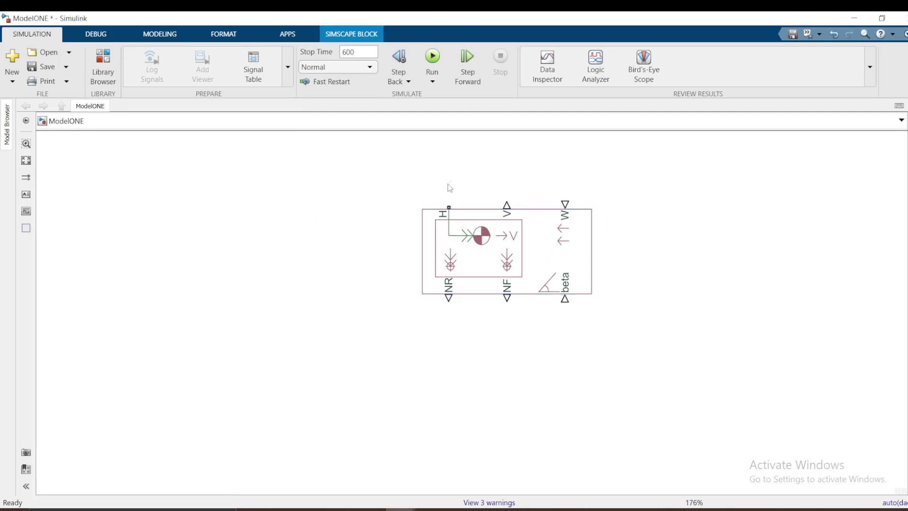
click(508, 212)
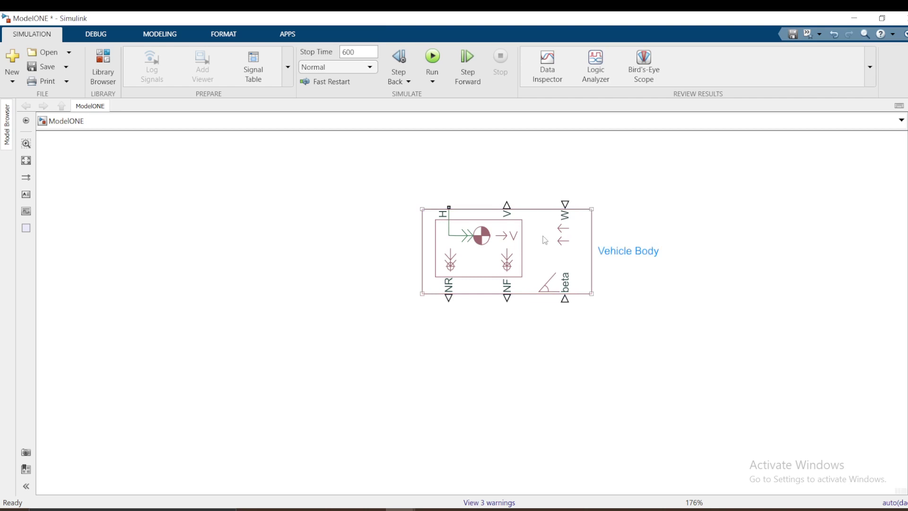
scroll(545, 237, up, 1)
click(609, 238)
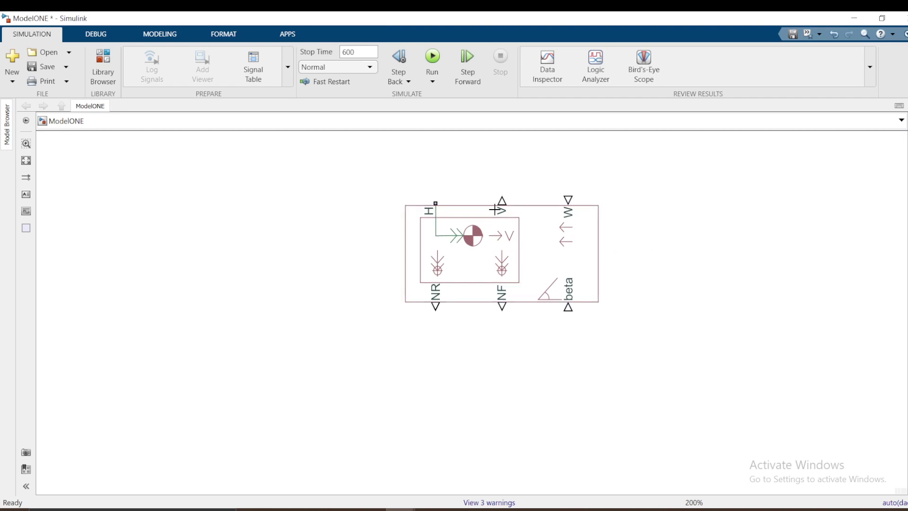
click(594, 262)
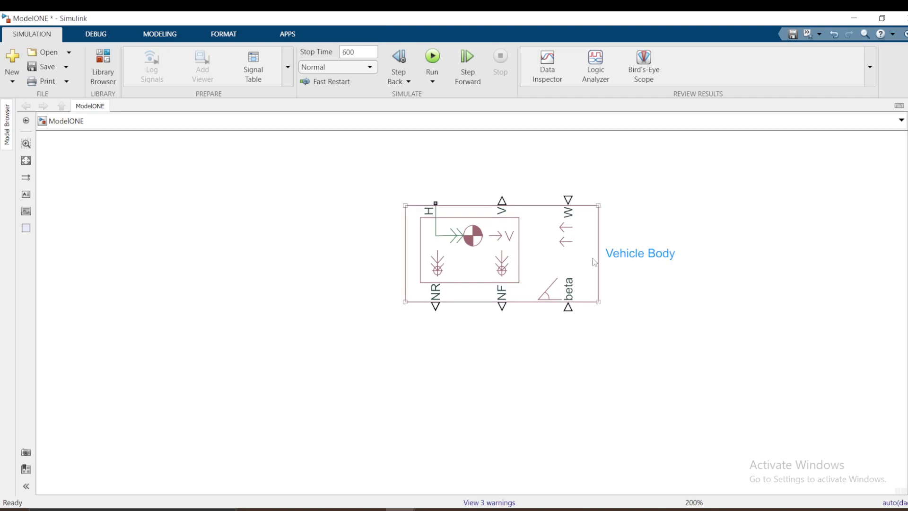
click(618, 251)
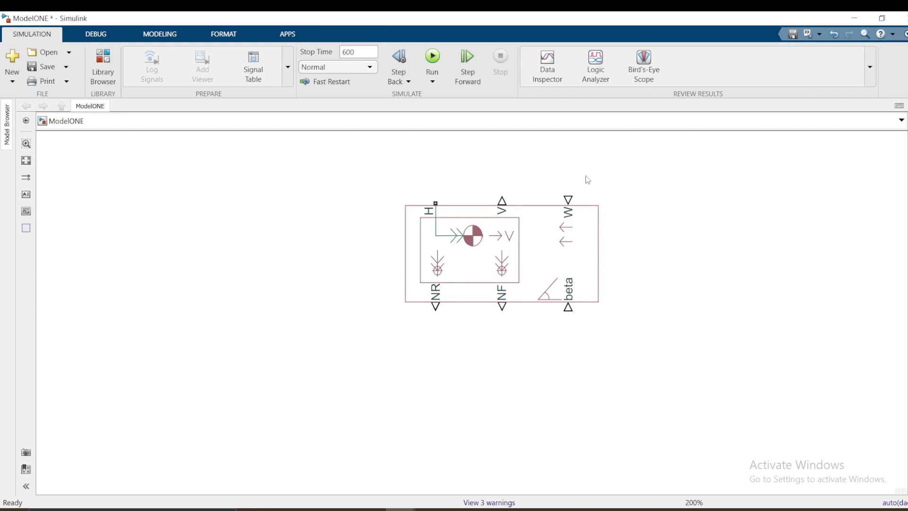
click(576, 267)
click(557, 256)
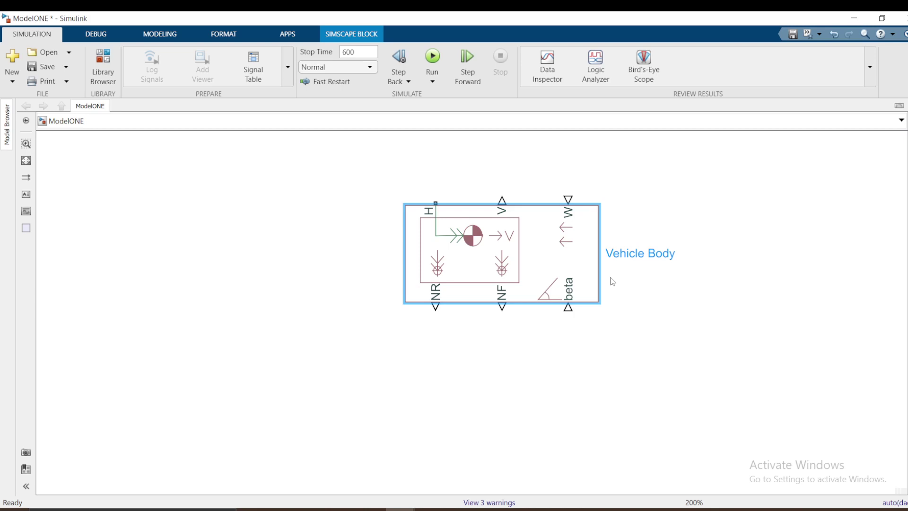
Reposition the Vehicle Body block further left and slightly lower on the canvas.
click(494, 257)
drag(515, 276, 432, 277)
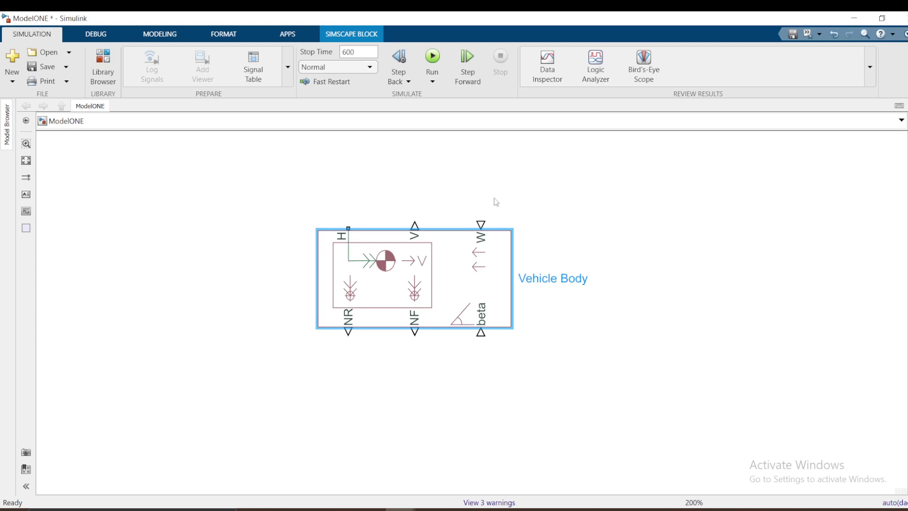
click(436, 283)
Draw short open-ended connection lines upward from the H and V ports of the Vehicle Body block.
drag(350, 228, 336, 201)
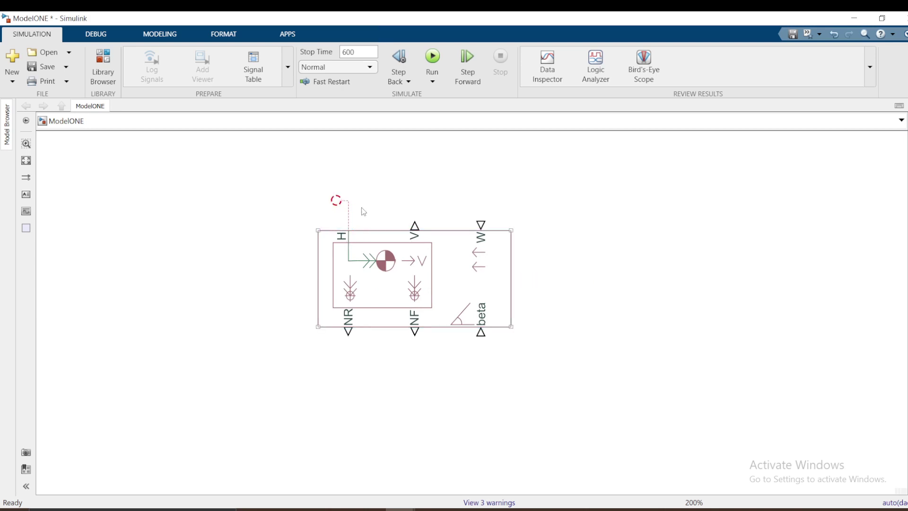
click(345, 246)
click(385, 208)
click(318, 232)
drag(415, 209, 415, 179)
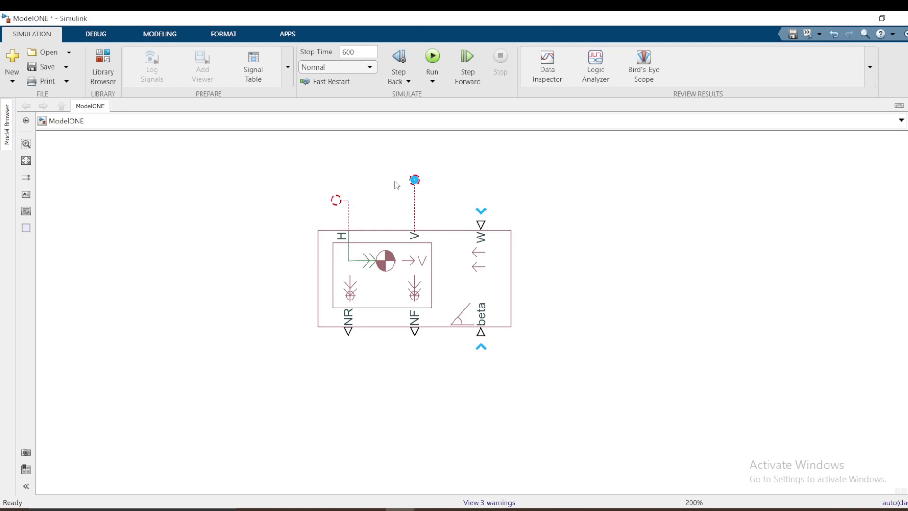
Examine the V, W and beta ports of the Vehicle Body block.
click(390, 232)
click(447, 227)
click(418, 241)
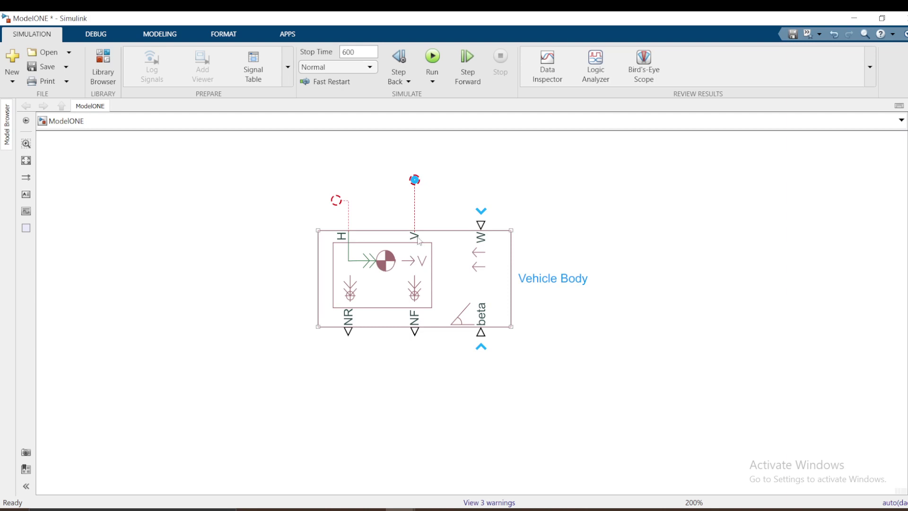
click(492, 228)
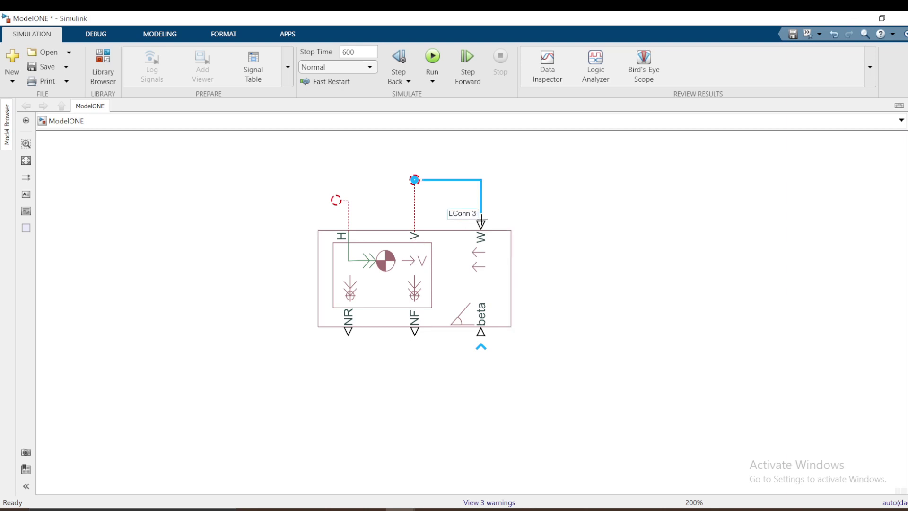
click(484, 256)
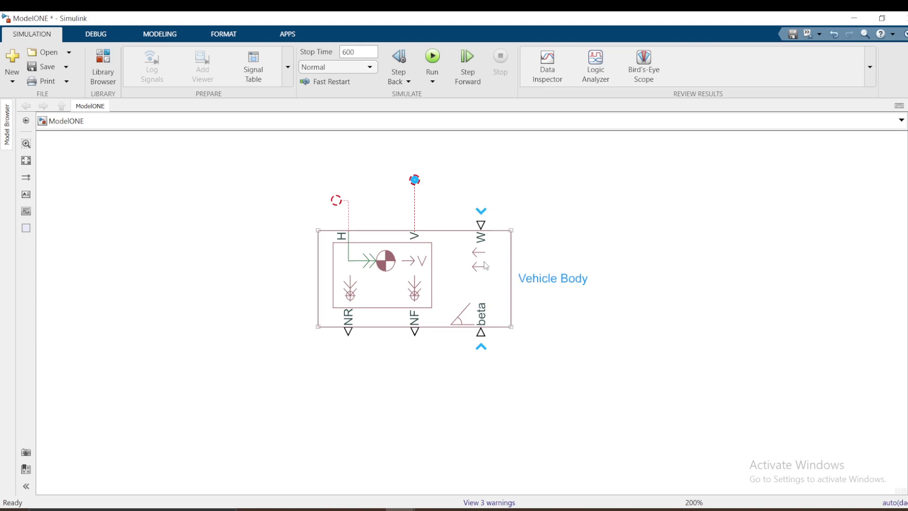
click(480, 222)
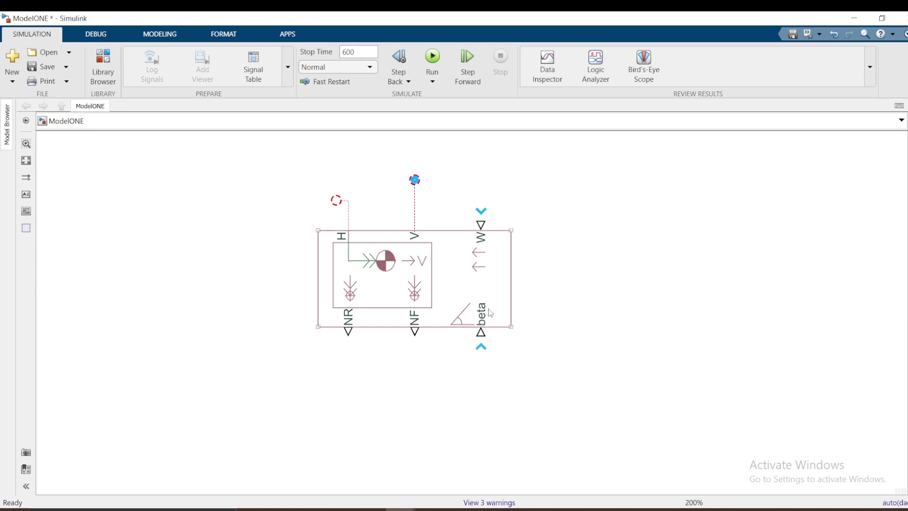
click(486, 330)
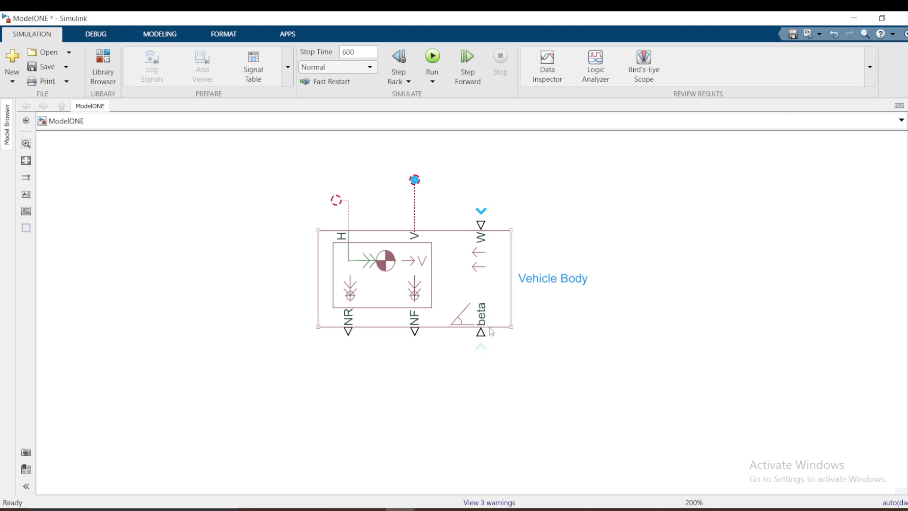
click(492, 335)
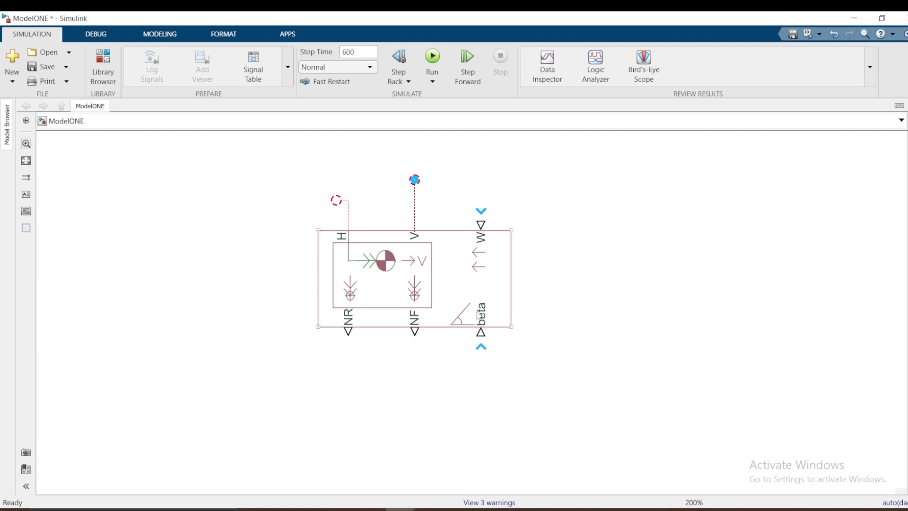
click(479, 327)
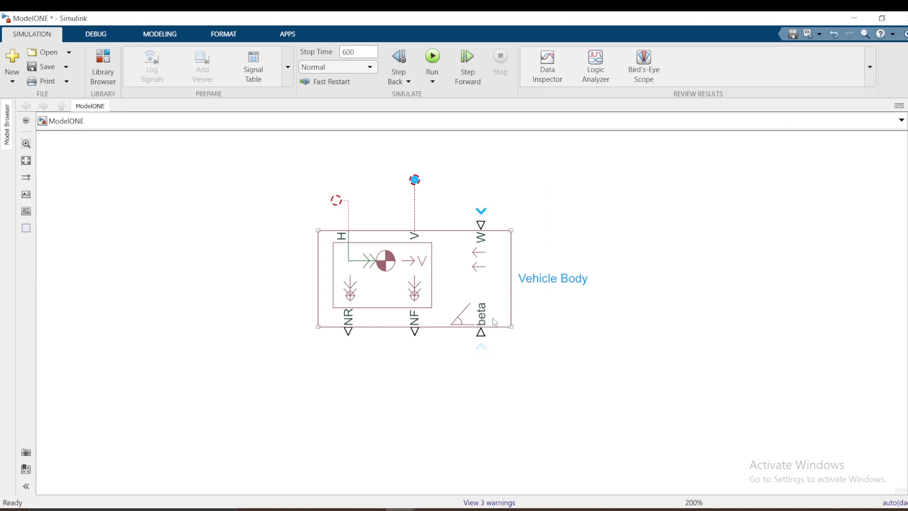
click(505, 381)
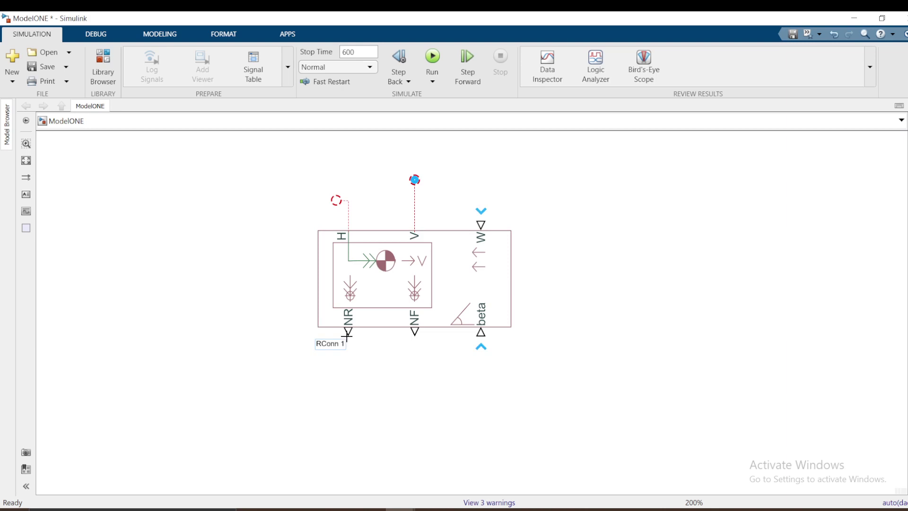
Draw short open-ended connection lines downward from the NR and NF ports of the Vehicle Body block.
drag(348, 336, 349, 373)
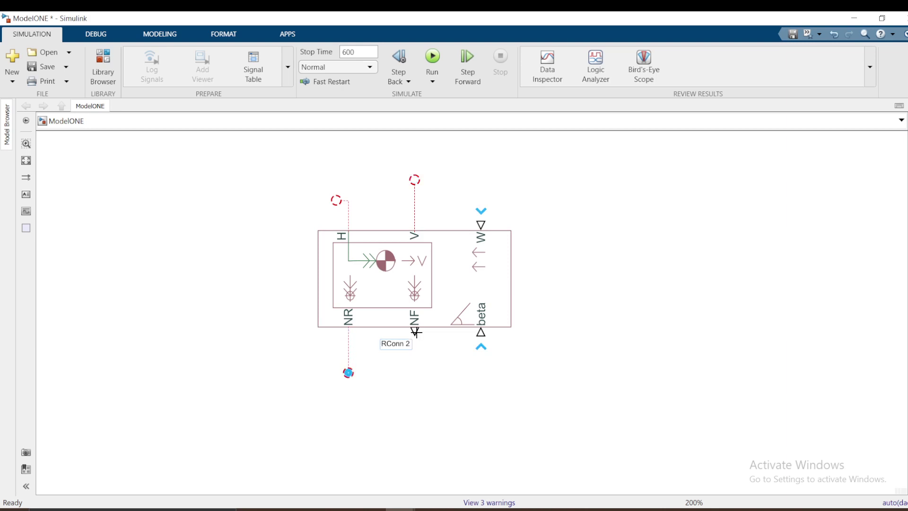
drag(415, 332, 415, 372)
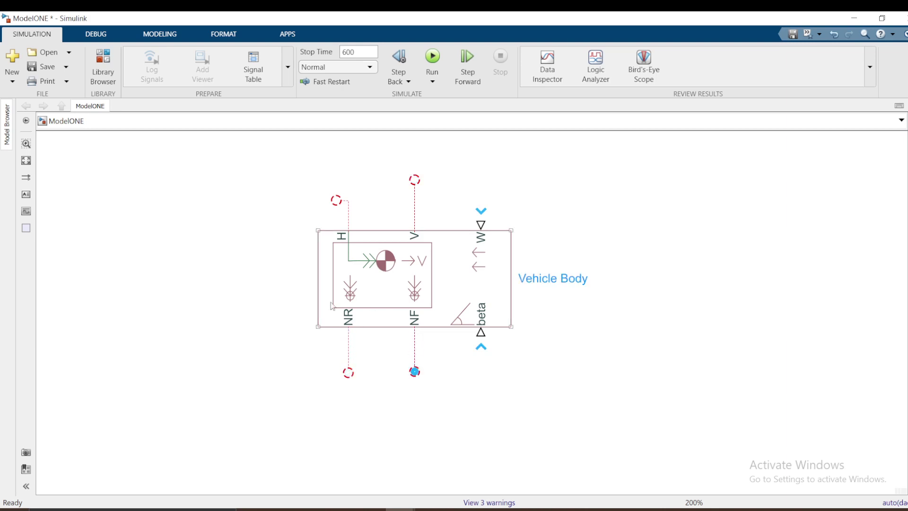
click(373, 326)
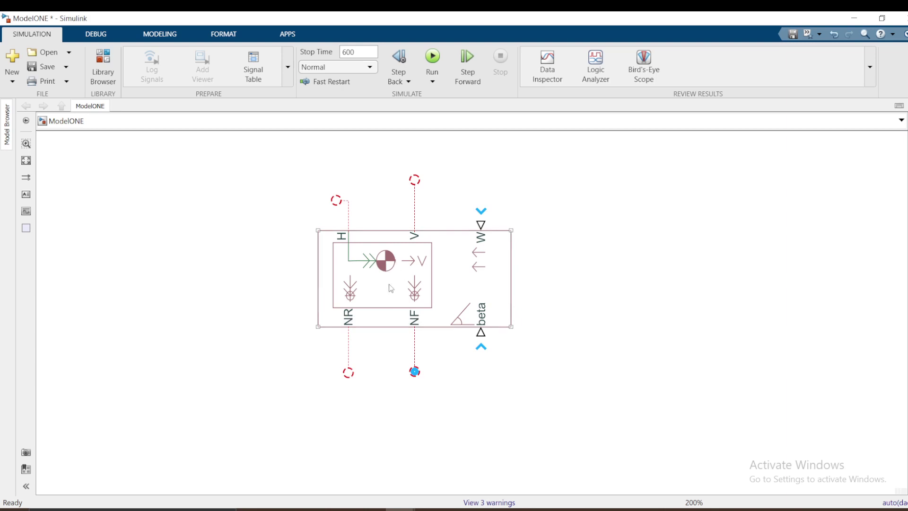
click(523, 218)
click(493, 313)
click(500, 446)
Switch to Snipping Tool and capture a new snip of an empty canvas area as a blank drawing surface.
click(460, 509)
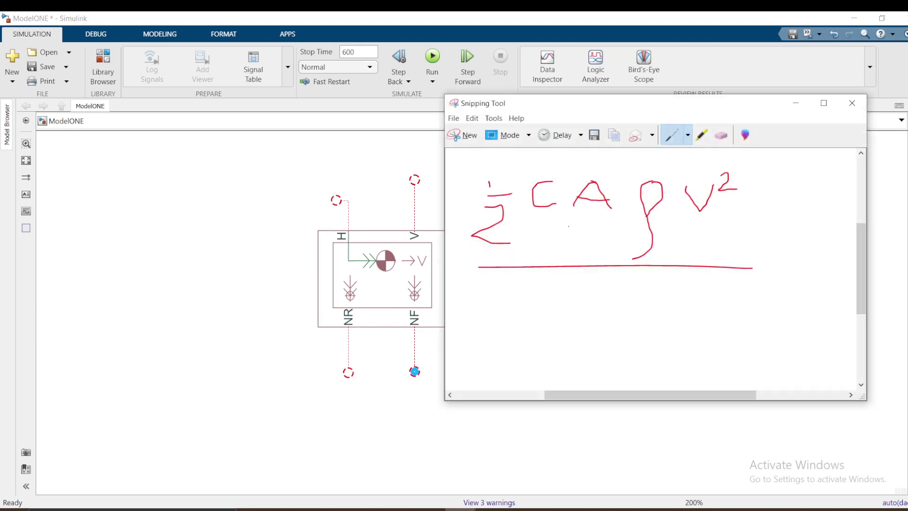
drag(640, 117, 592, 146)
click(416, 165)
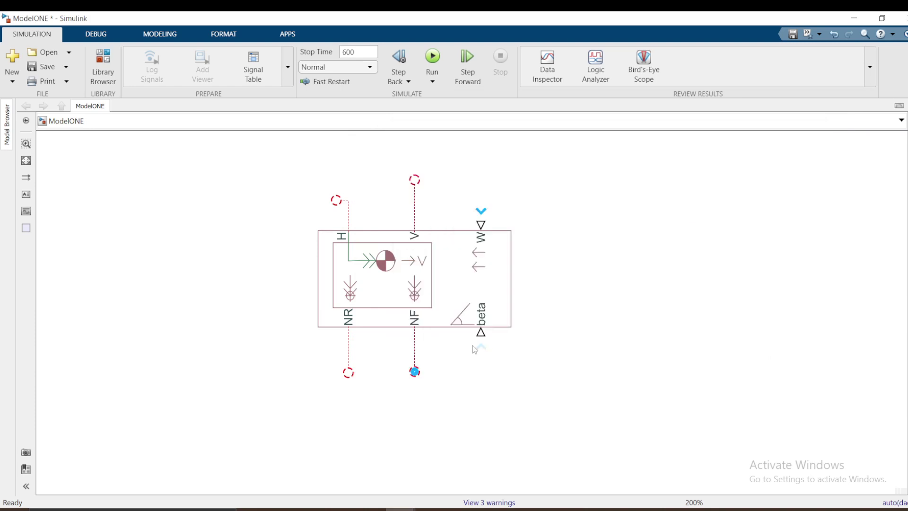
drag(552, 182, 866, 410)
drag(594, 93, 454, 91)
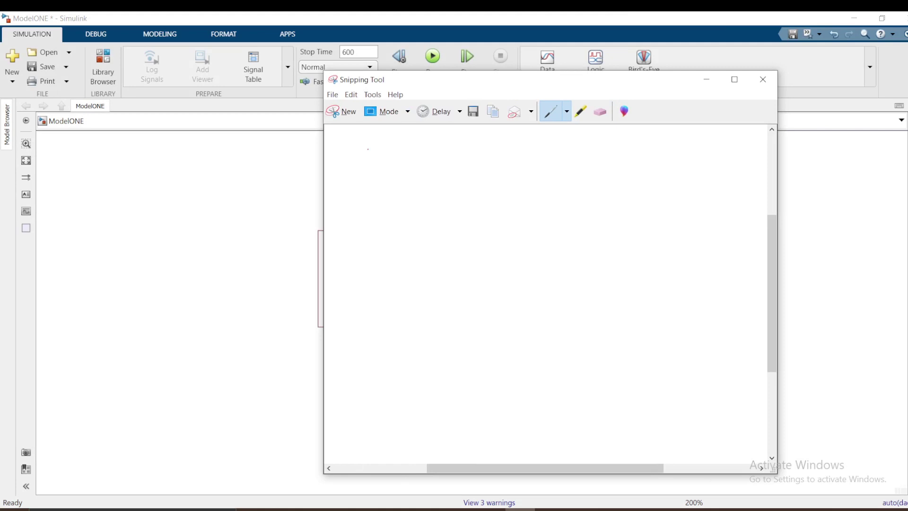
Handwrite the heading "EV" with item "1)" beneath it, and sketch a wheel circle resting on a road line.
mouse_move(368, 150)
mouse_down()
mouse_move(372, 177)
mouse_move(402, 153)
mouse_move(397, 171)
mouse_move(374, 177)
mouse_move(435, 178)
mouse_move(447, 150)
mouse_up()
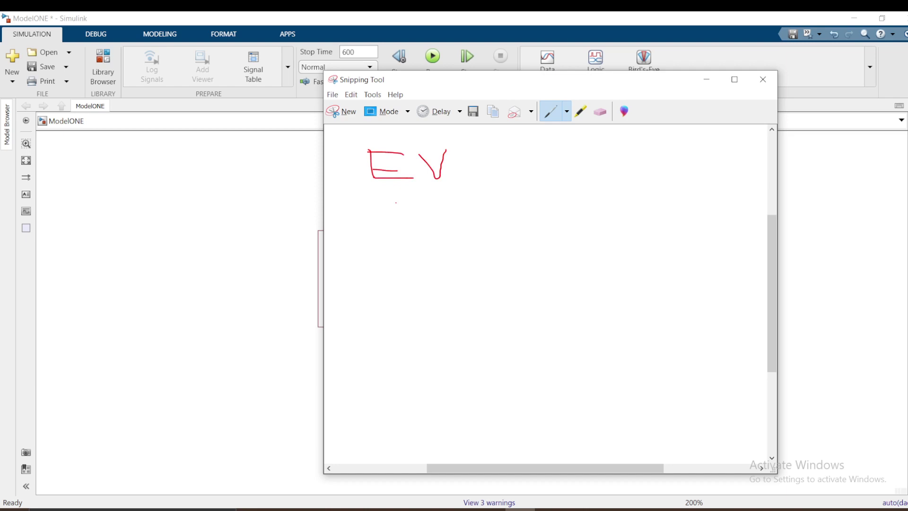
drag(396, 203, 412, 231)
mouse_move(530, 177)
mouse_down()
mouse_move(476, 206)
mouse_move(500, 274)
mouse_move(582, 278)
mouse_move(578, 198)
mouse_move(546, 171)
mouse_move(525, 178)
mouse_up()
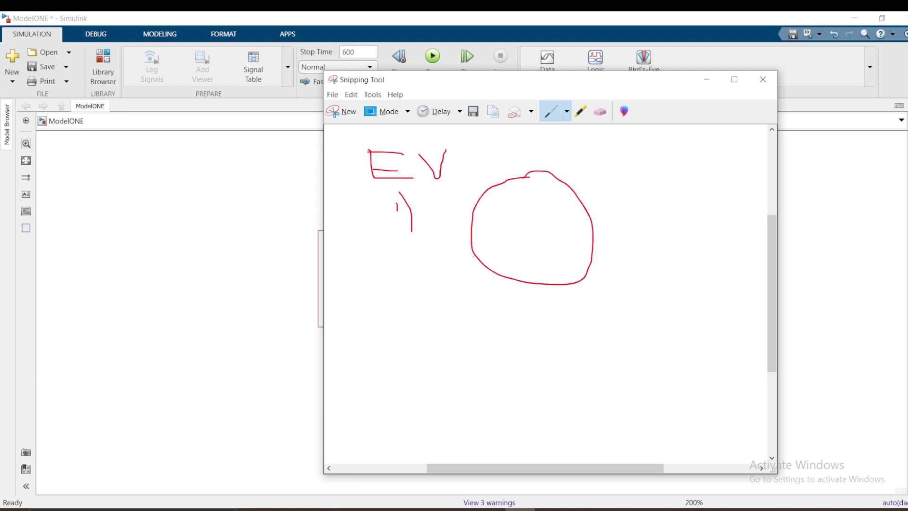
drag(387, 296, 673, 286)
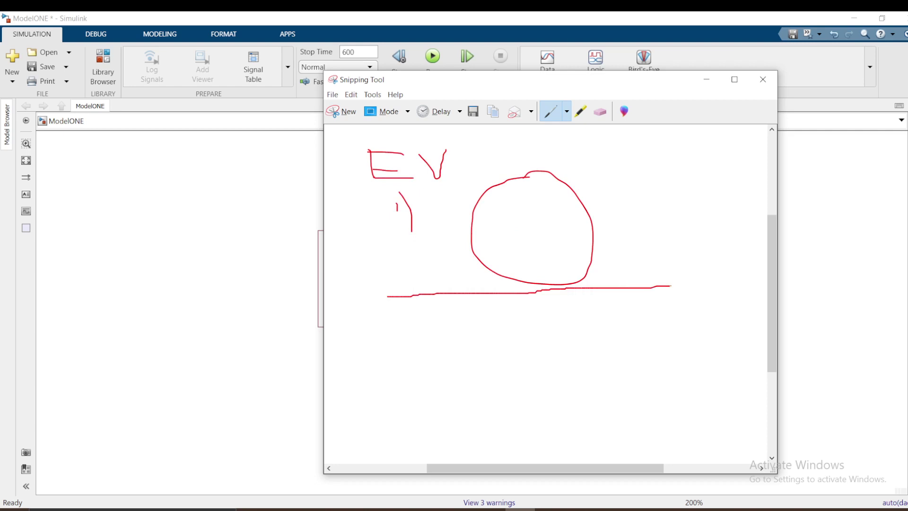
Shade and circle the contact patch between the wheel and the road, and write the label "F roll" beside the wheel.
mouse_move(563, 282)
mouse_down()
mouse_move(520, 288)
mouse_move(562, 283)
mouse_up()
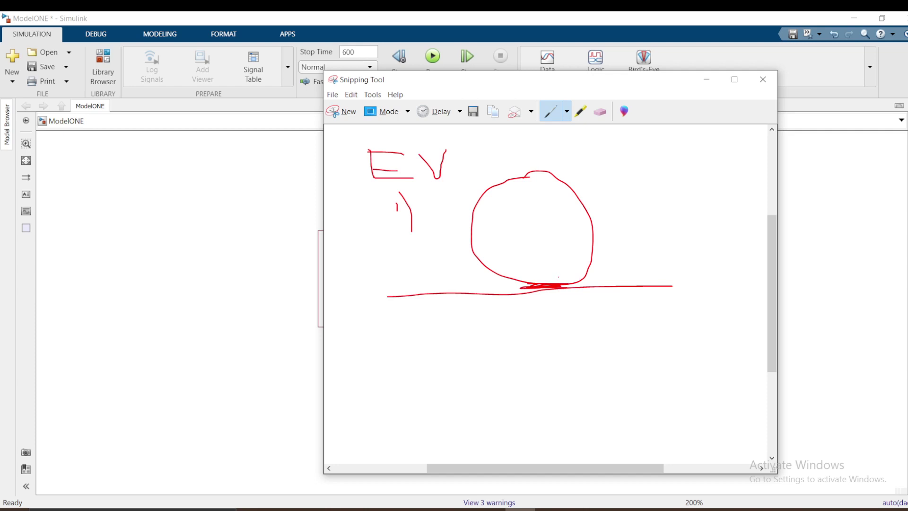
mouse_move(558, 277)
mouse_down()
mouse_move(533, 271)
mouse_move(514, 295)
mouse_move(577, 309)
mouse_move(576, 278)
mouse_move(542, 272)
mouse_up()
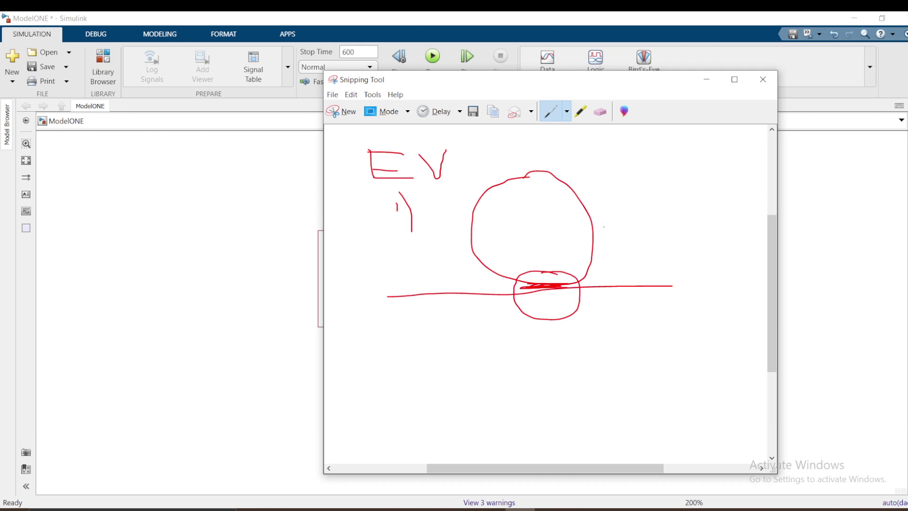
mouse_move(617, 184)
mouse_down()
mouse_move(637, 180)
mouse_move(620, 225)
mouse_move(649, 215)
mouse_move(653, 227)
mouse_move(665, 219)
mouse_move(670, 231)
mouse_move(676, 225)
mouse_up()
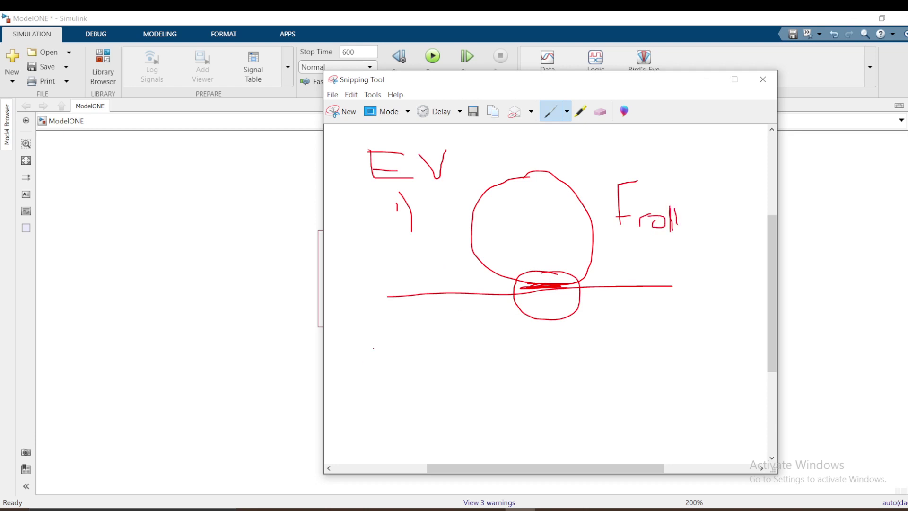
Handwrite item "ii)" below the road line with the drag formula ½ Cd Af ρ V², and underline the V.
mouse_move(396, 334)
mouse_down()
mouse_move(394, 351)
mouse_move(409, 346)
mouse_up()
mouse_move(409, 306)
mouse_down()
mouse_move(430, 322)
mouse_move(420, 358)
mouse_up()
click(707, 84)
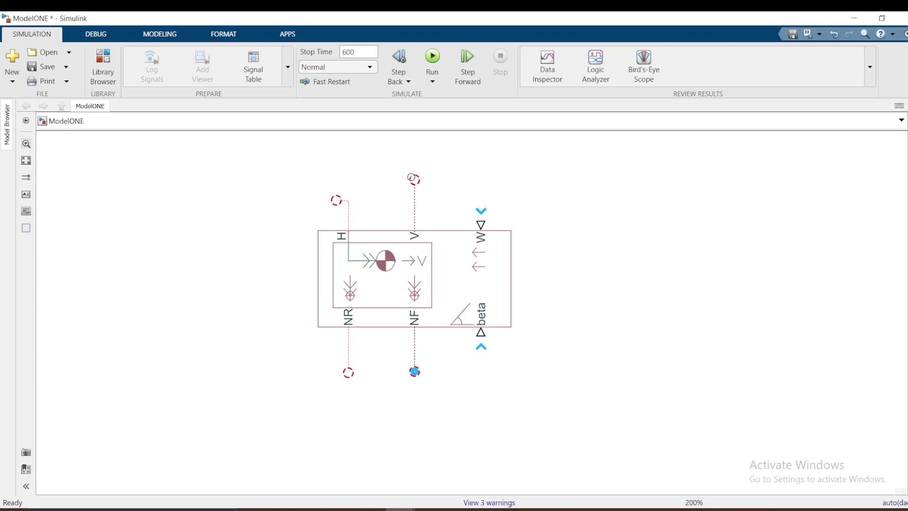
click(518, 509)
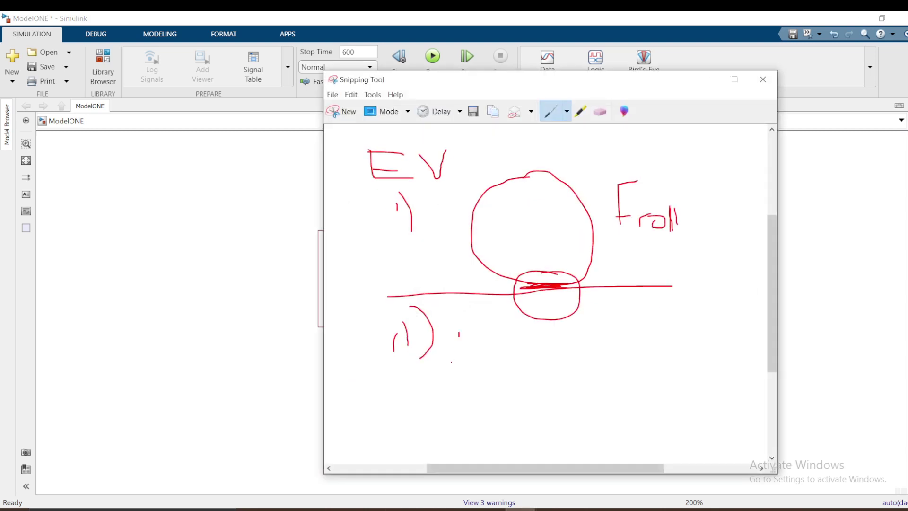
mouse_move(451, 362)
mouse_down()
mouse_move(484, 351)
mouse_move(459, 382)
mouse_move(494, 386)
mouse_up()
mouse_move(508, 333)
mouse_down()
mouse_move(520, 360)
mouse_move(549, 362)
mouse_move(580, 335)
mouse_move(592, 364)
mouse_move(589, 353)
mouse_move(608, 356)
mouse_move(607, 382)
mouse_move(614, 366)
mouse_up()
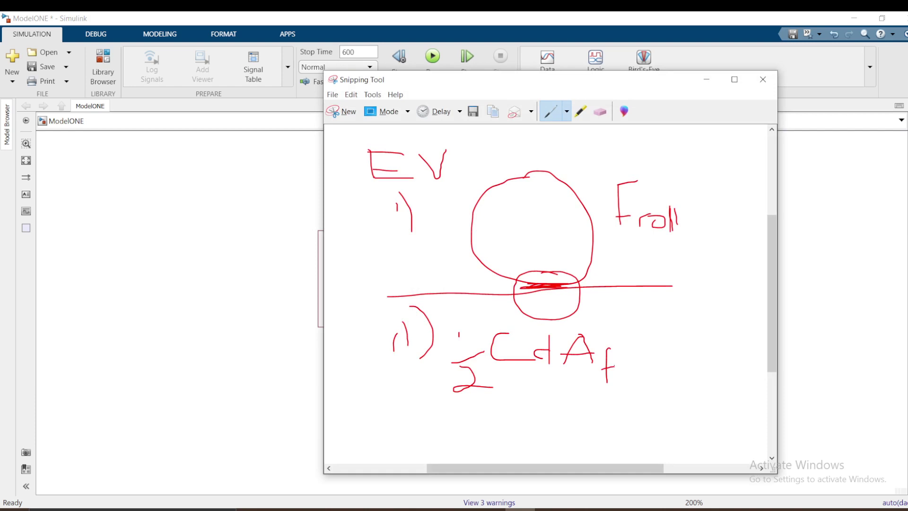
mouse_move(642, 338)
mouse_down()
mouse_move(647, 379)
mouse_move(636, 391)
mouse_up()
mouse_move(649, 335)
mouse_down()
mouse_move(659, 352)
mouse_move(648, 358)
mouse_move(691, 365)
mouse_move(710, 329)
mouse_up()
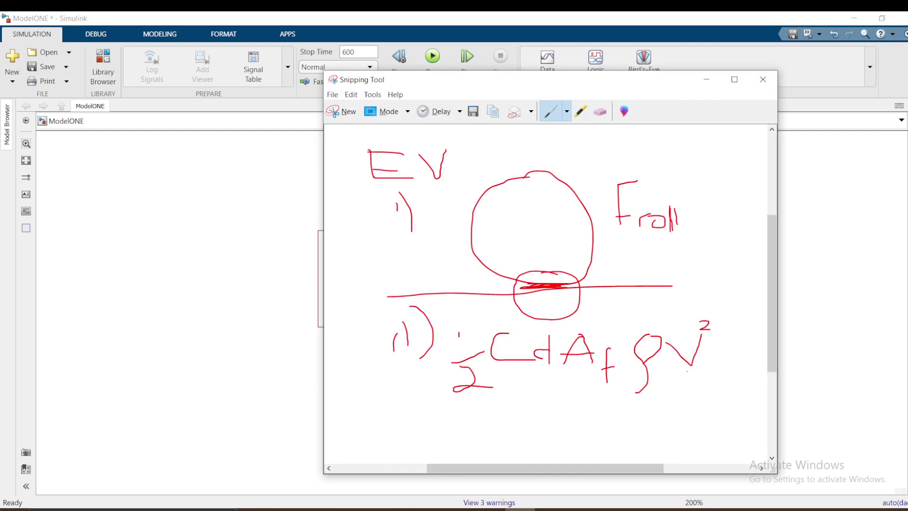
mouse_move(679, 375)
mouse_down()
mouse_move(699, 374)
mouse_move(678, 379)
mouse_up()
click(706, 80)
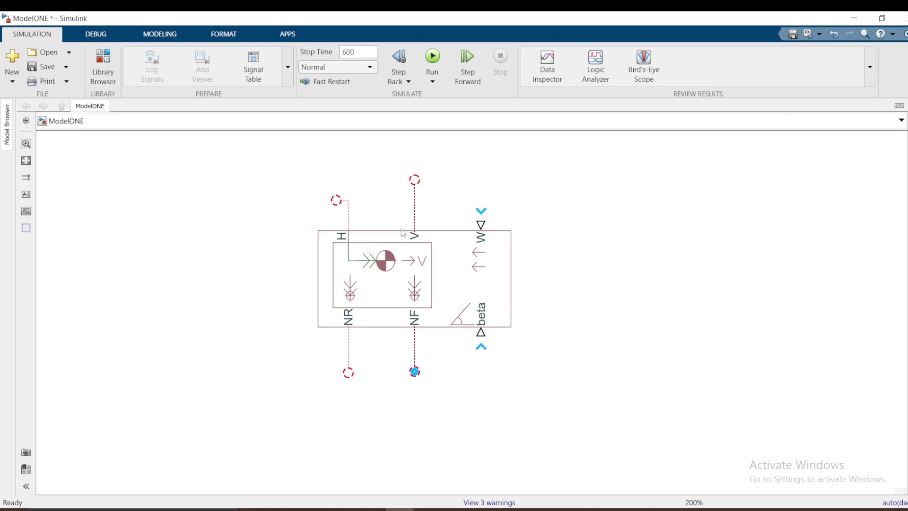
Draw upward arrows beneath Cd, Af and ρ in the drag formula, and an arrow pointing away from item "ii)".
click(521, 509)
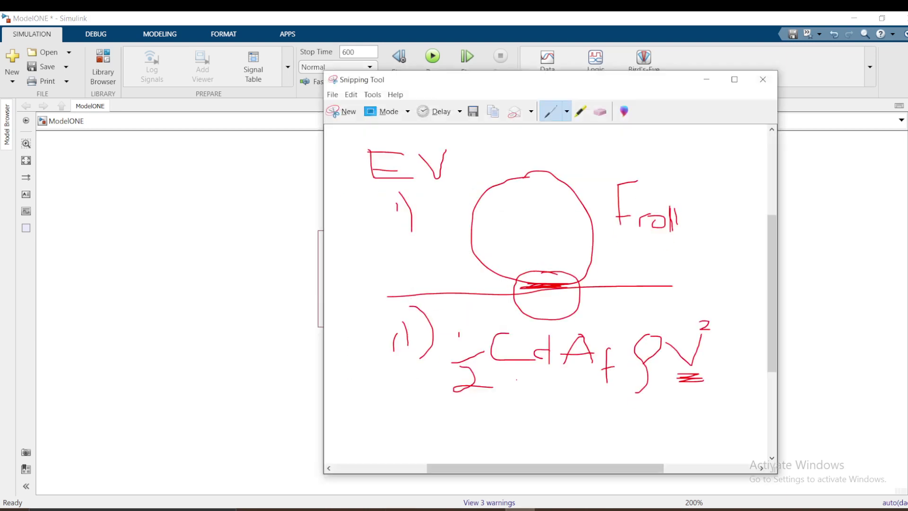
drag(524, 383, 526, 443)
drag(591, 377, 589, 436)
mouse_move(577, 403)
mouse_down()
mouse_move(589, 377)
mouse_move(644, 440)
mouse_up()
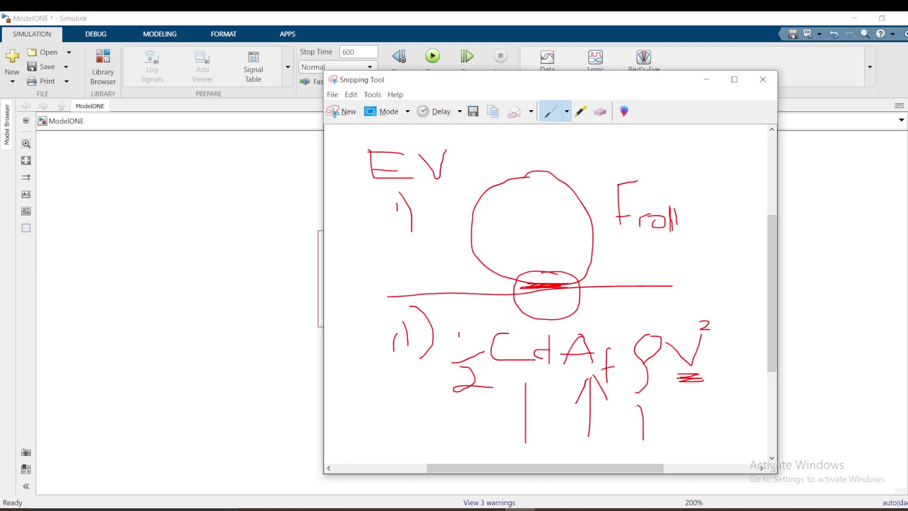
drag(637, 404, 636, 435)
drag(639, 403, 655, 420)
mouse_move(512, 407)
mouse_down()
mouse_move(525, 384)
mouse_move(543, 421)
mouse_up()
mouse_move(391, 333)
mouse_down()
mouse_move(362, 333)
mouse_move(370, 358)
mouse_up()
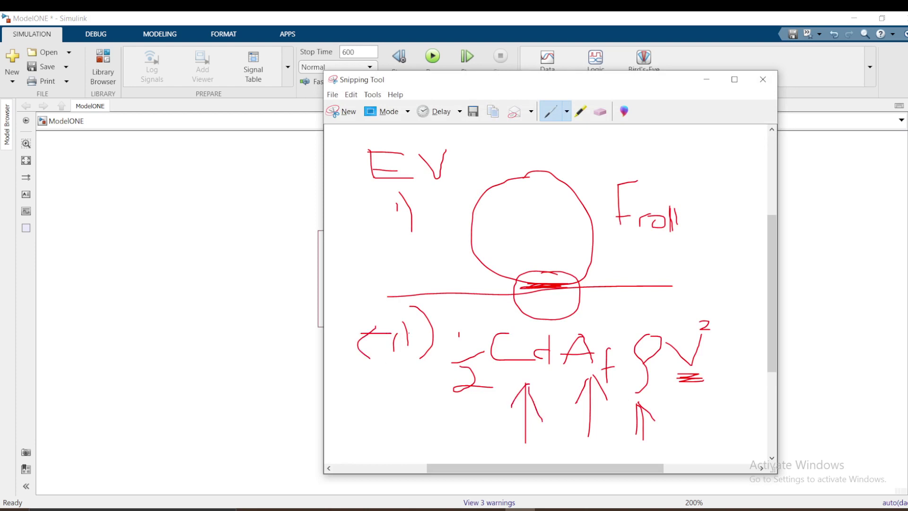
Change the pen to blue and draw a frame around item "ii)" and its drag formula.
click(566, 112)
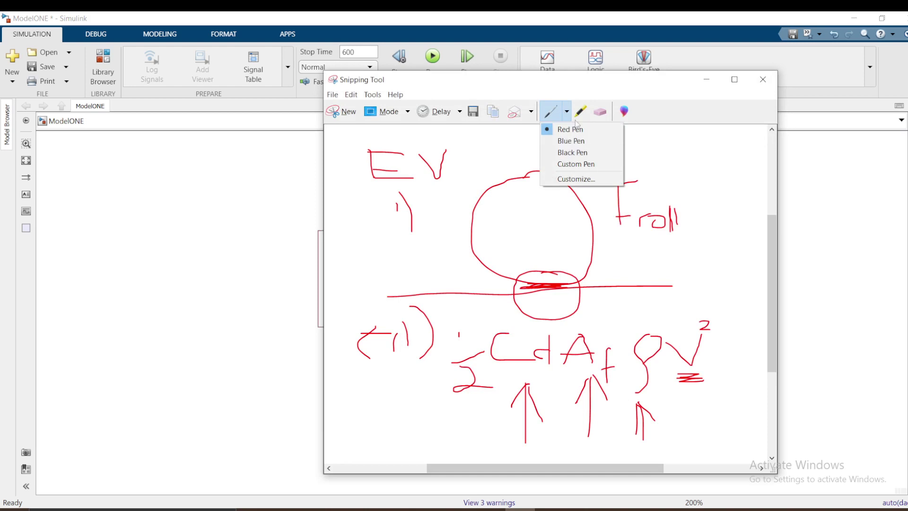
click(570, 141)
mouse_move(697, 305)
mouse_down()
mouse_move(345, 312)
mouse_move(376, 418)
mouse_move(446, 431)
mouse_move(721, 437)
mouse_move(689, 301)
mouse_up()
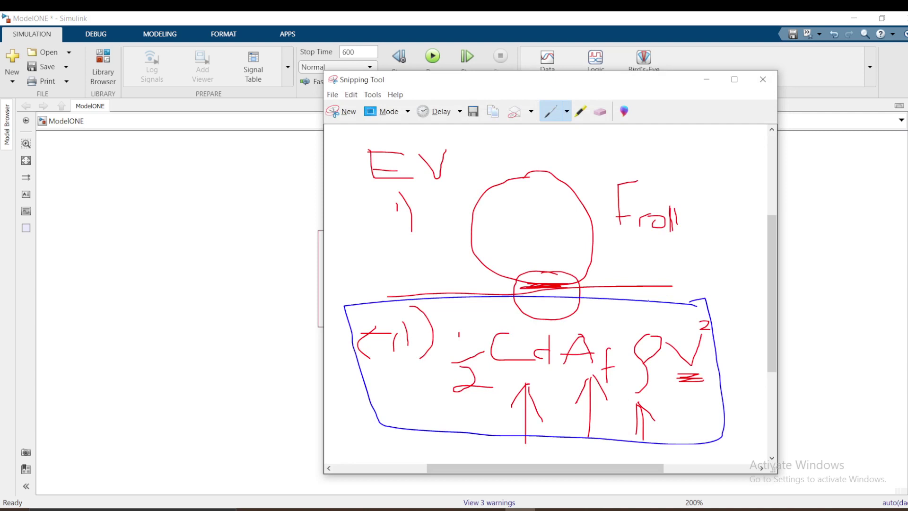
click(707, 79)
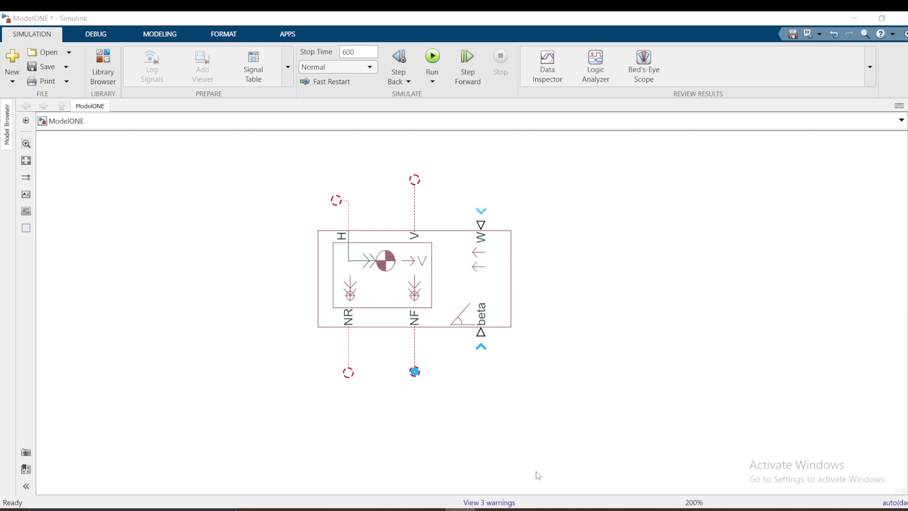
Write item "iii)" beneath the framed formula and sketch a car on an incline, marking the slope angle with arcs and a circled θ.
click(519, 506)
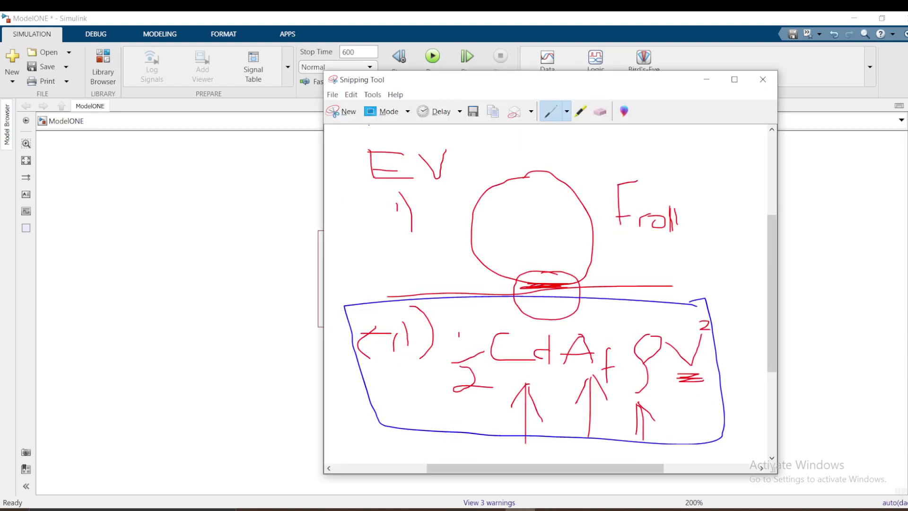
scroll(599, 225, down, 5)
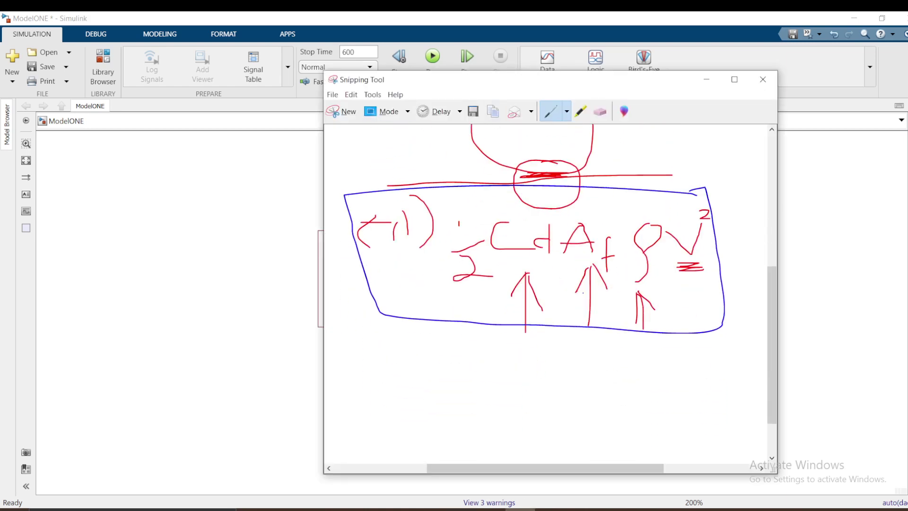
mouse_move(364, 313)
mouse_down()
mouse_move(364, 323)
mouse_move(393, 321)
mouse_move(431, 345)
mouse_move(434, 359)
mouse_up()
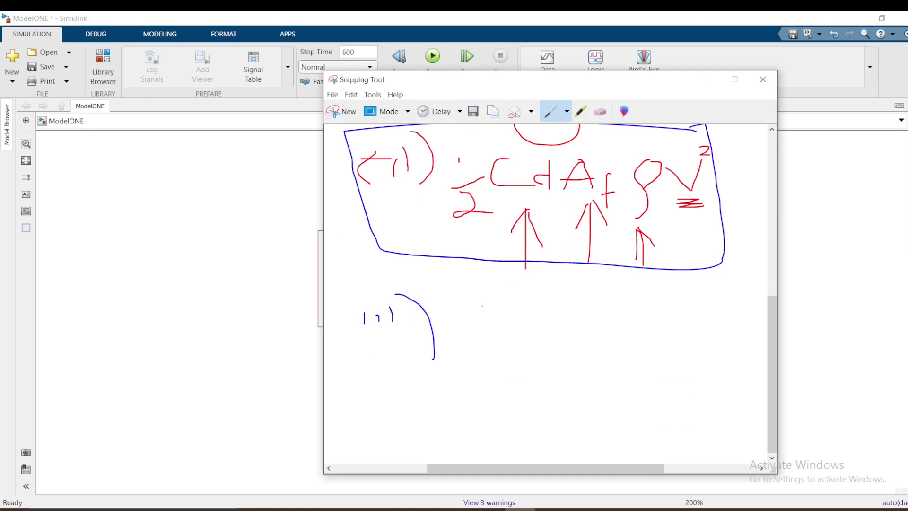
mouse_move(689, 309)
mouse_down()
mouse_move(532, 389)
mouse_move(727, 390)
mouse_up()
mouse_move(535, 339)
mouse_down()
mouse_move(567, 322)
mouse_move(650, 313)
mouse_move(545, 362)
mouse_move(537, 344)
mouse_move(541, 338)
mouse_move(572, 366)
mouse_move(593, 365)
mouse_move(568, 354)
mouse_up()
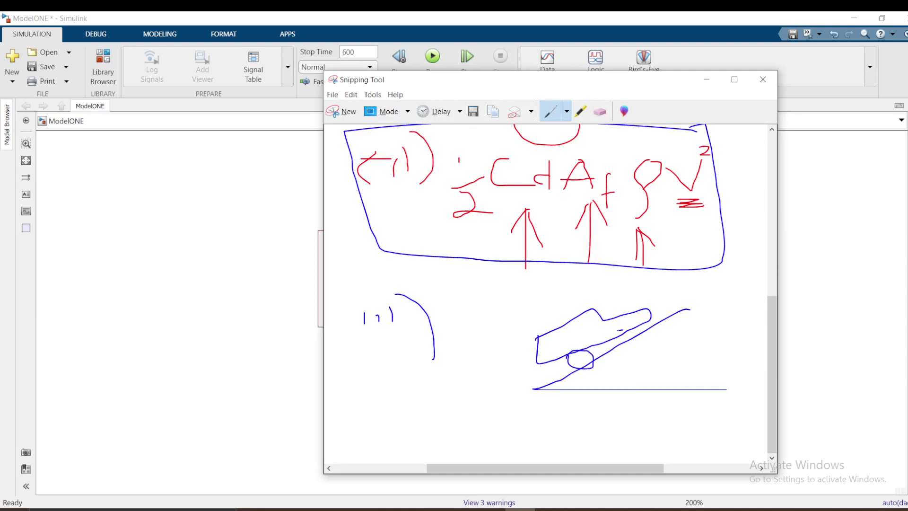
mouse_move(620, 331)
mouse_down()
mouse_move(641, 338)
mouse_move(619, 331)
mouse_up()
mouse_move(607, 357)
mouse_down()
mouse_move(625, 387)
mouse_move(642, 361)
mouse_move(644, 384)
mouse_move(656, 366)
mouse_up()
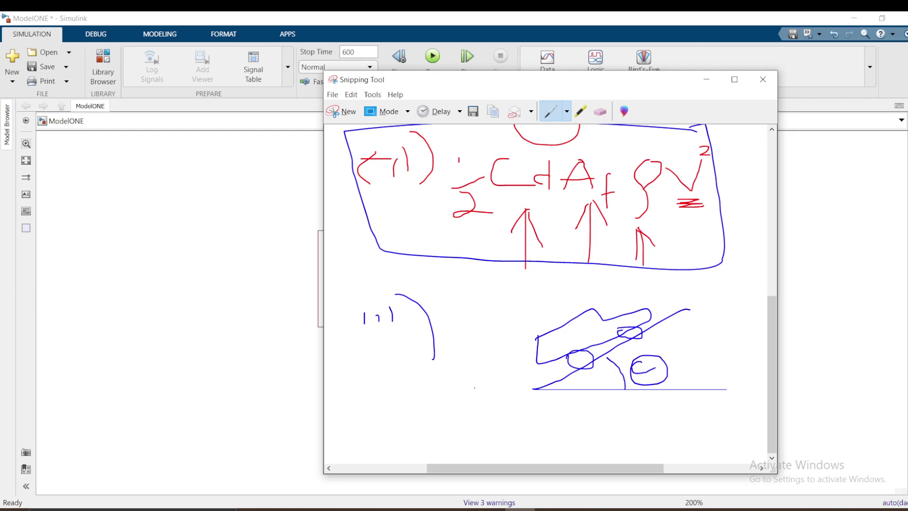
mouse_move(470, 389)
mouse_down()
mouse_move(523, 373)
mouse_move(512, 372)
mouse_move(502, 373)
mouse_move(503, 389)
mouse_move(524, 369)
mouse_up()
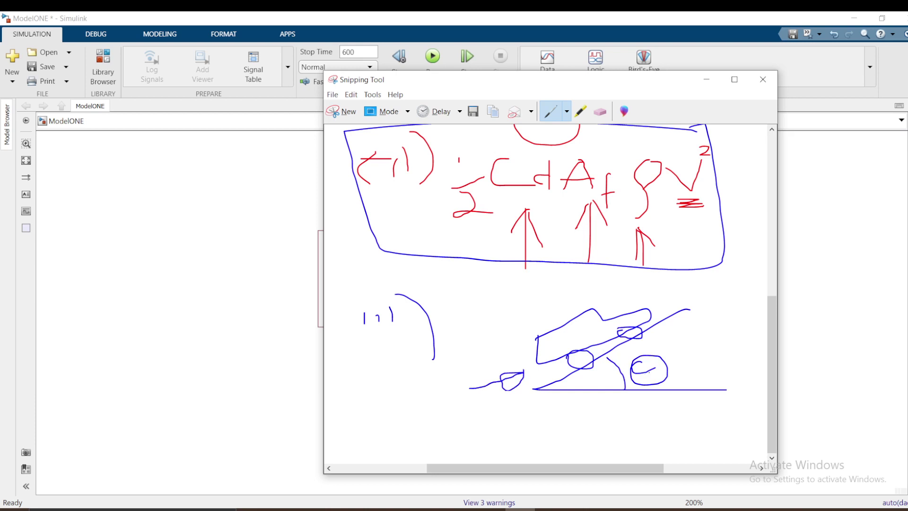
mouse_move(661, 325)
mouse_down()
mouse_move(682, 335)
mouse_move(696, 387)
mouse_up()
Write the grade force "W sin θ" beside item "iii)", and close Snipping Tool to return to the model.
drag(447, 279, 456, 301)
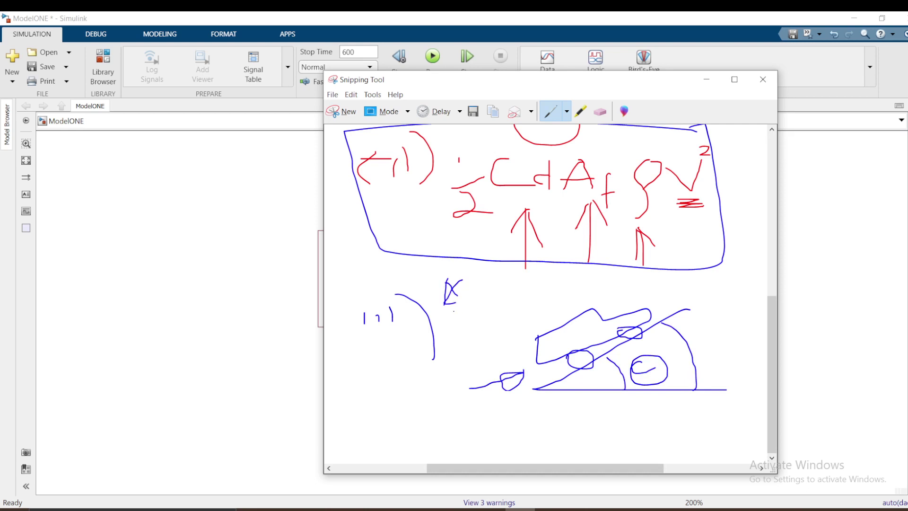
mouse_move(454, 311)
mouse_down()
mouse_move(479, 327)
mouse_move(480, 311)
mouse_move(499, 314)
mouse_move(496, 325)
mouse_move(527, 310)
mouse_move(531, 319)
mouse_move(551, 295)
mouse_move(553, 316)
mouse_move(545, 296)
mouse_up()
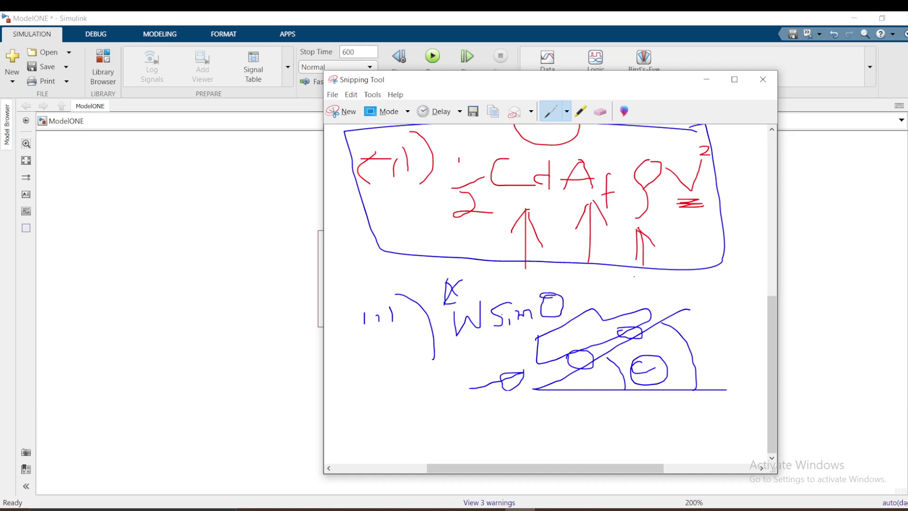
click(763, 79)
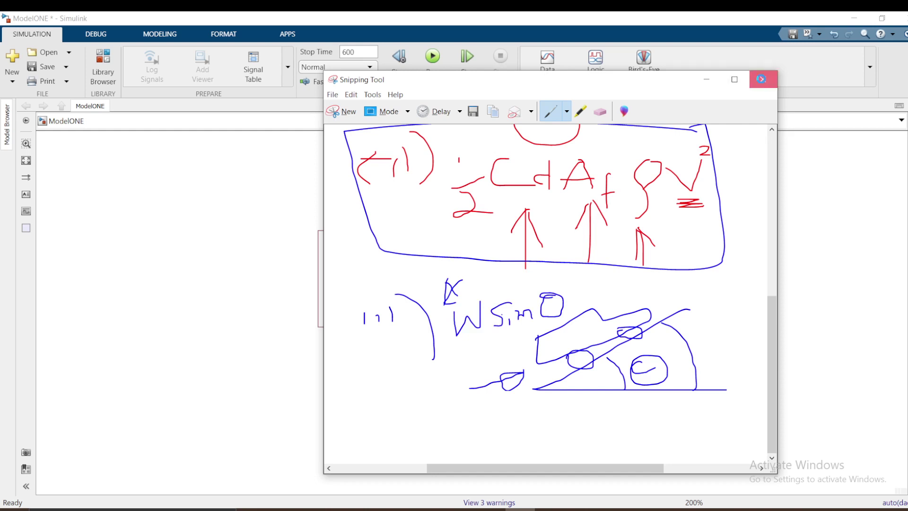
click(601, 287)
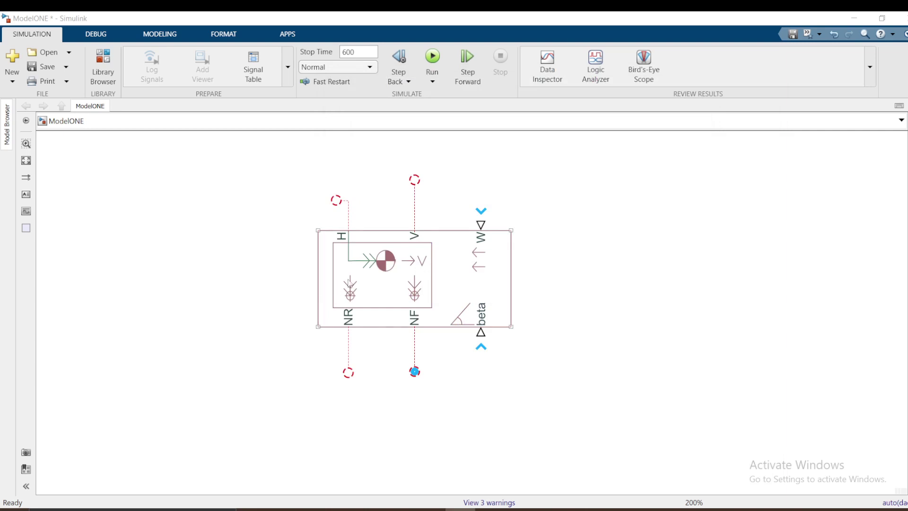
Open the Vehicle Body block's parameters and review its Main settings.
click(376, 277)
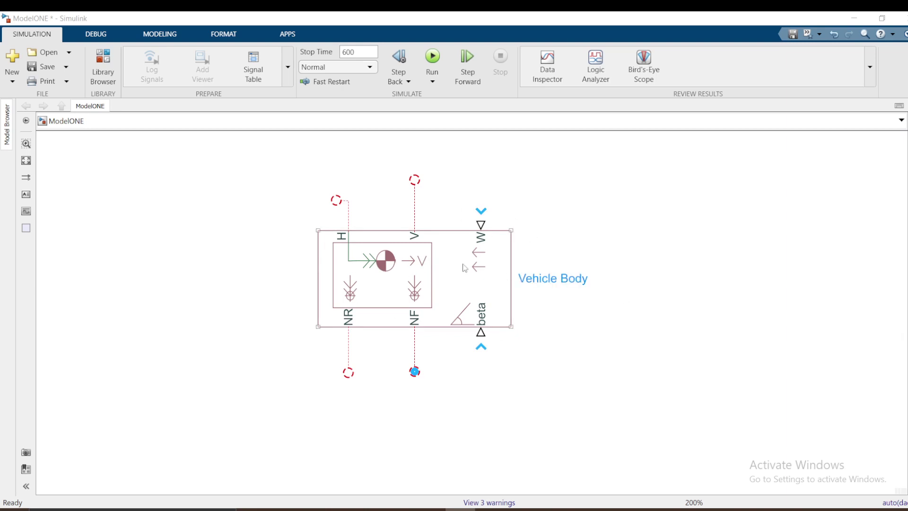
click(424, 263)
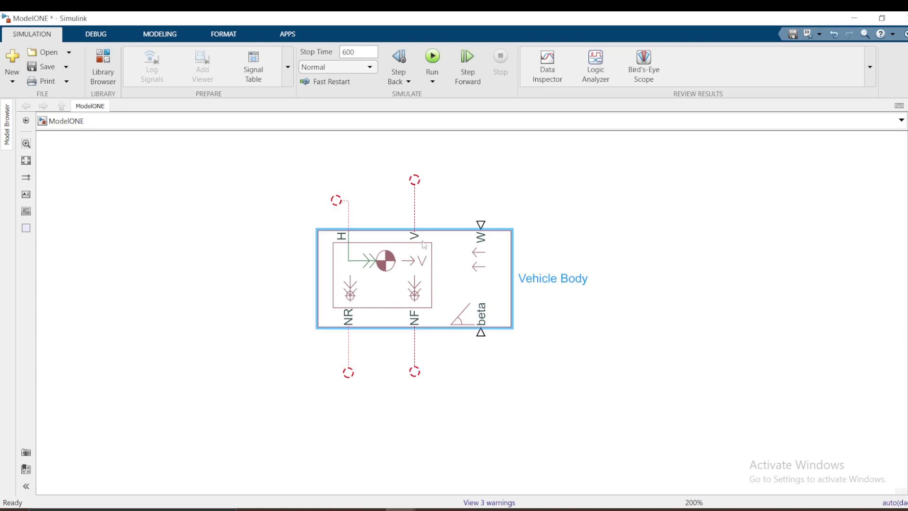
double_click(461, 267)
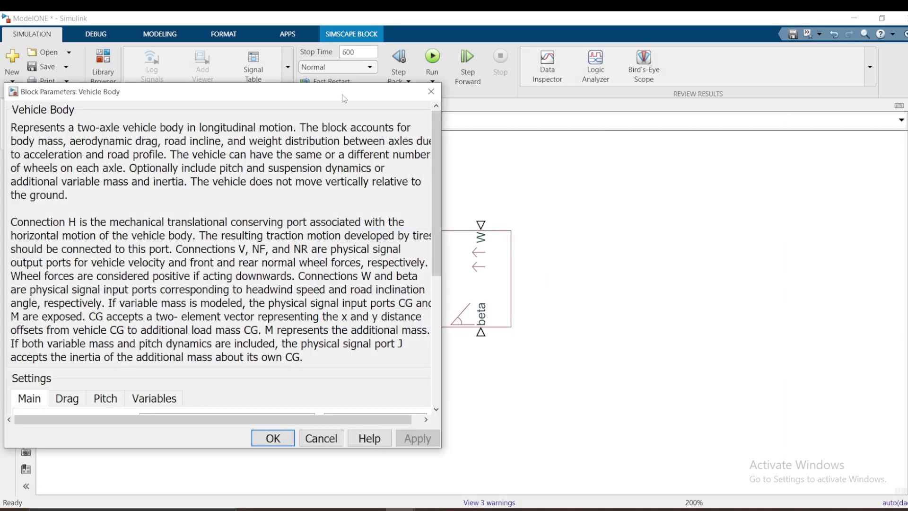
scroll(356, 291, down, 5)
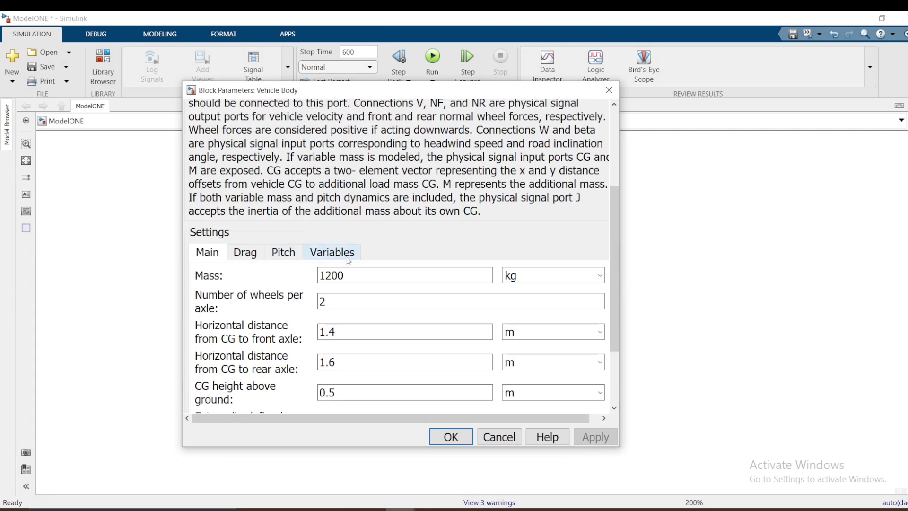
scroll(451, 278, down, 3)
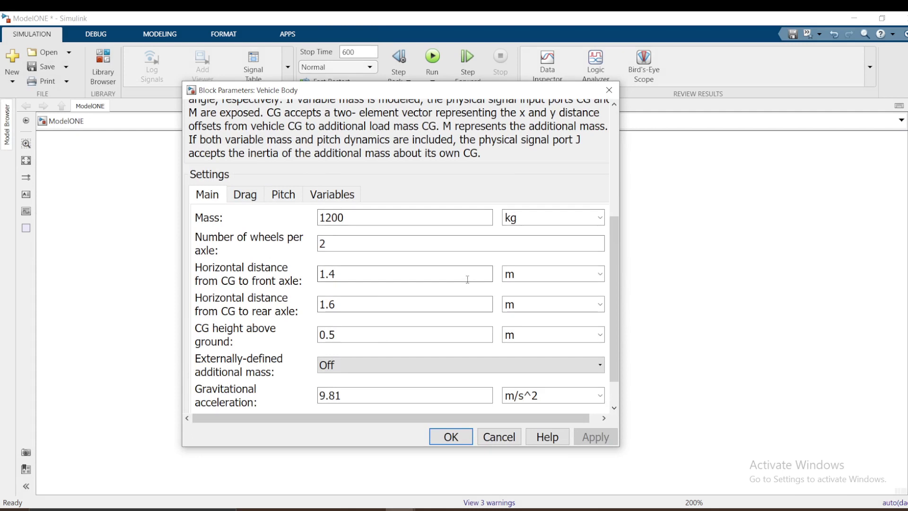
Switch to MATLAB and examine the vehicle and tire parameters defined in the car_tire_data.m script.
mouse_move(407, 508)
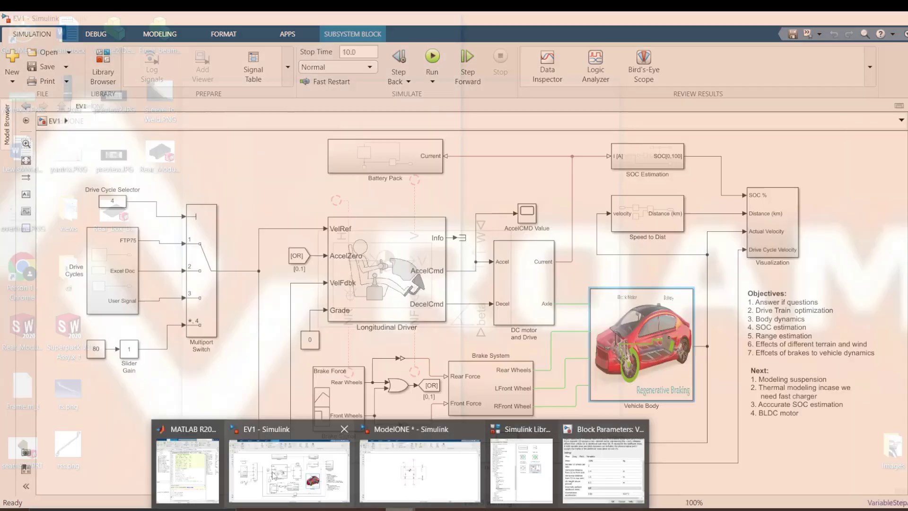
click(187, 468)
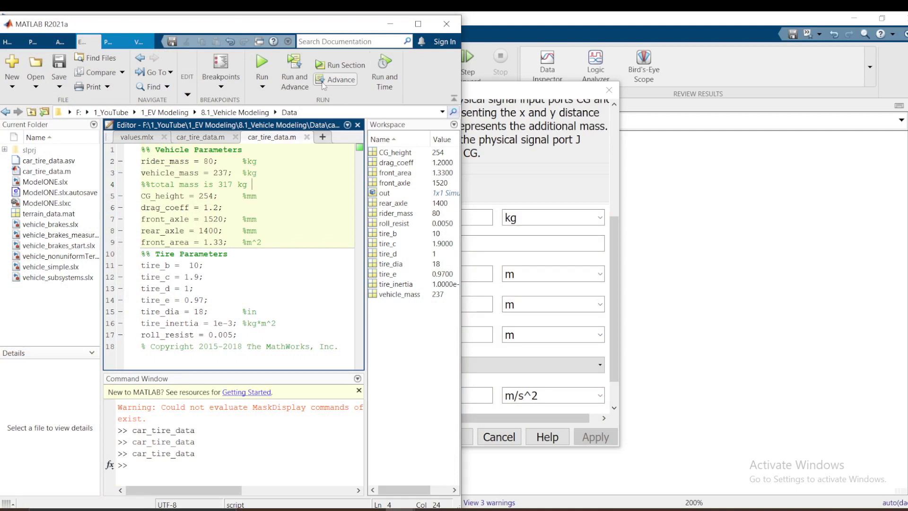
drag(240, 26, 488, 25)
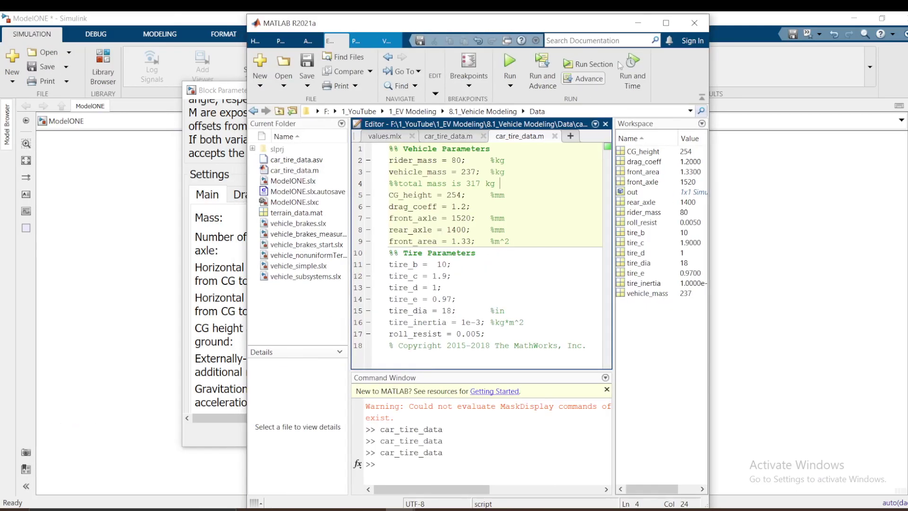
click(666, 23)
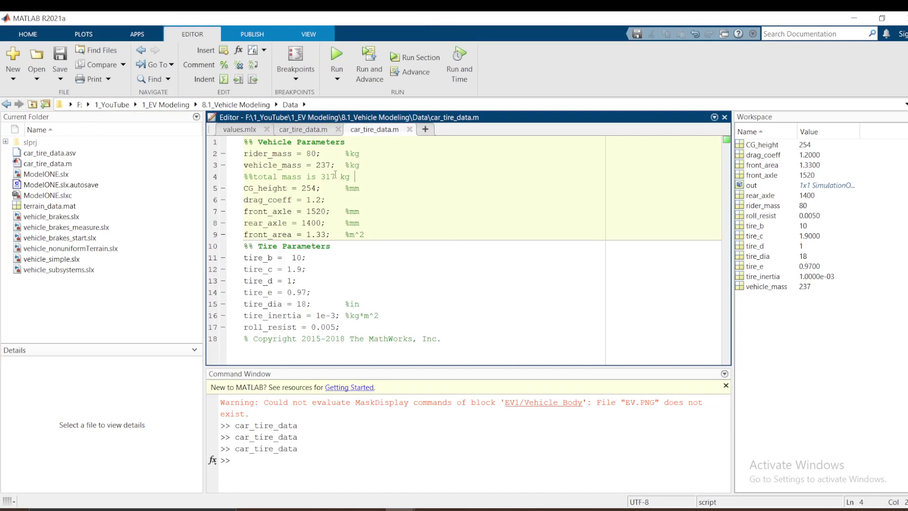
drag(443, 342, 251, 142)
click(418, 268)
click(882, 18)
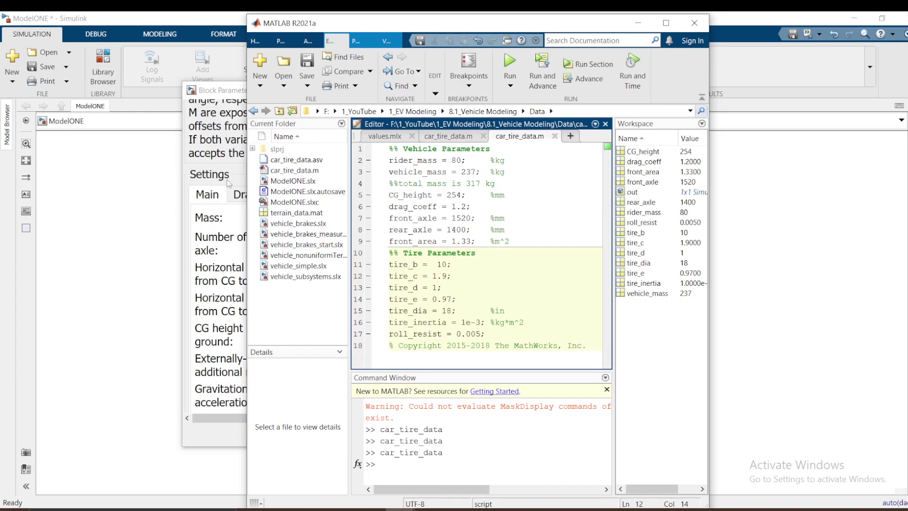
Arrange the MATLAB window and the Vehicle Body parameters side by side, and enlarge the parameters window to show the Main settings.
drag(406, 26, 174, 32)
click(543, 176)
drag(495, 87, 772, 38)
drag(648, 396, 658, 465)
scroll(587, 274, up, 2)
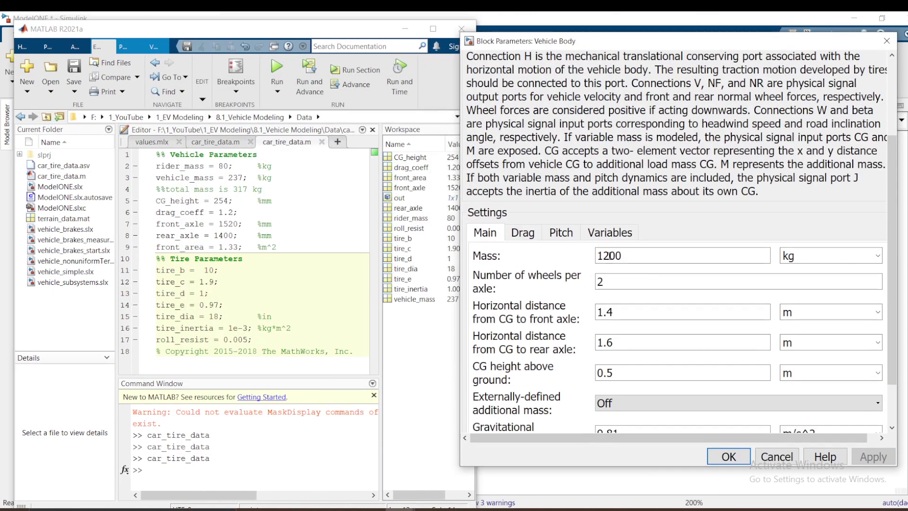
Set the Vehicle Body mass to rider_mass + vehicle_mass in kg, checking the variables in the car_tire_data.m script.
double_click(653, 258)
text(rider)
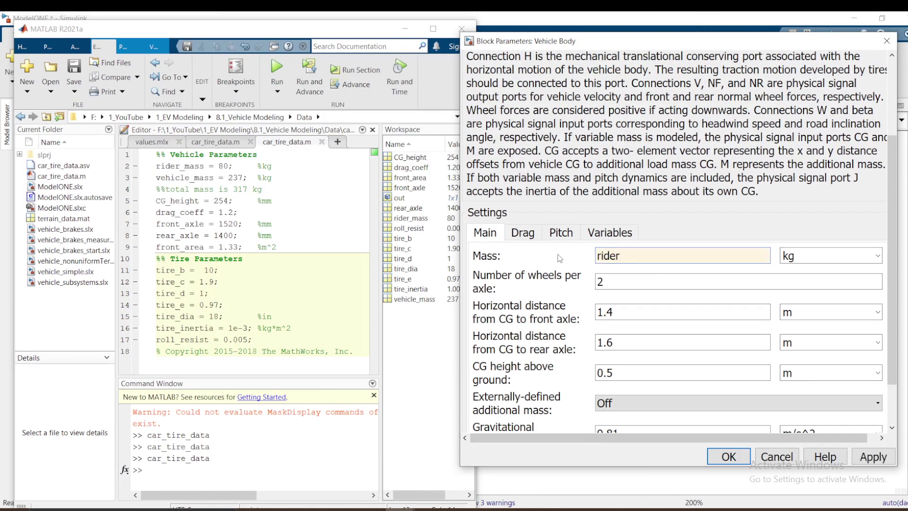
text(_mass + vehicle_mass)
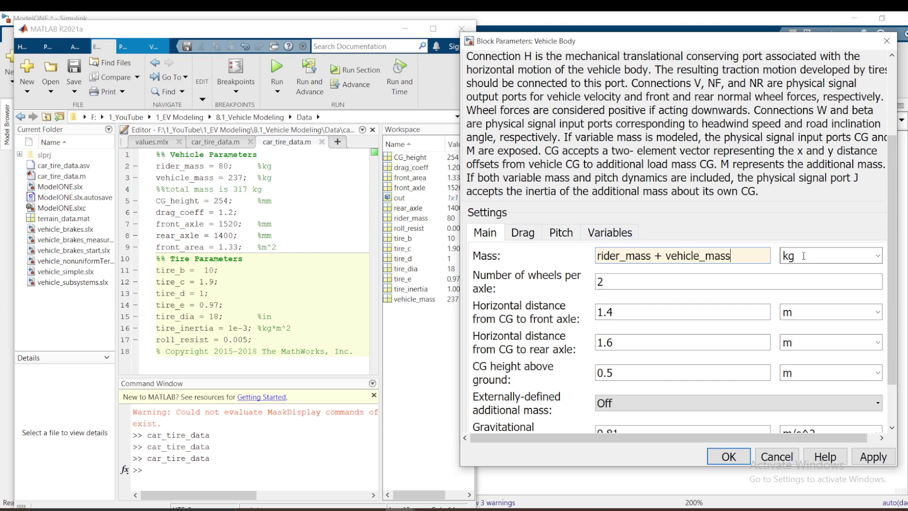
click(266, 167)
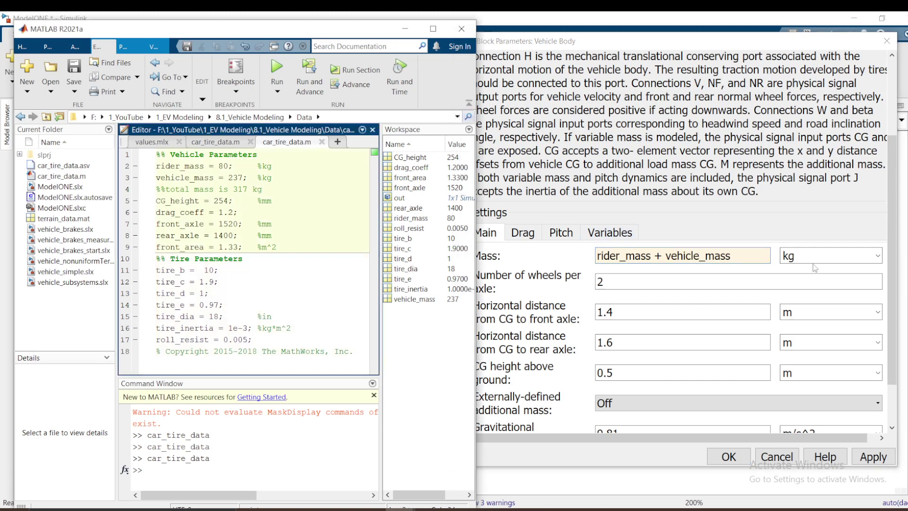
Set the Vehicle Body's number of wheels per axle to 1.
click(610, 286)
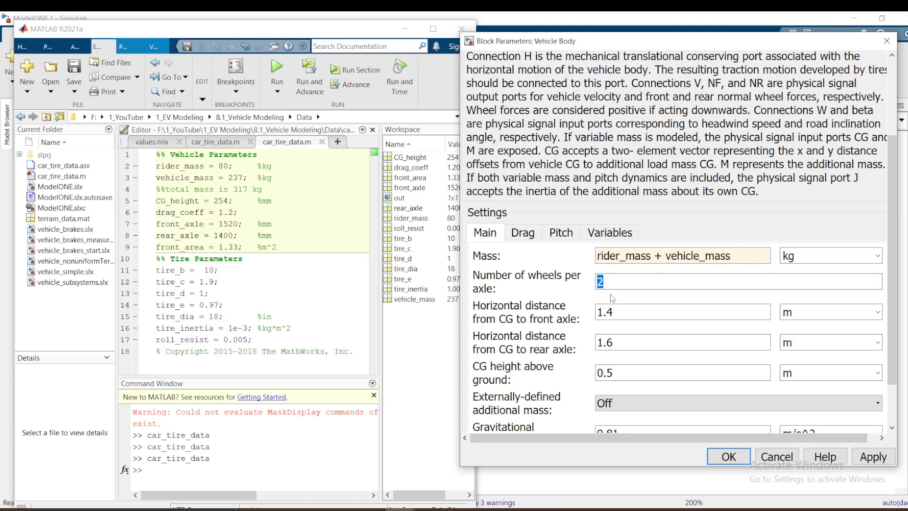
text(1)
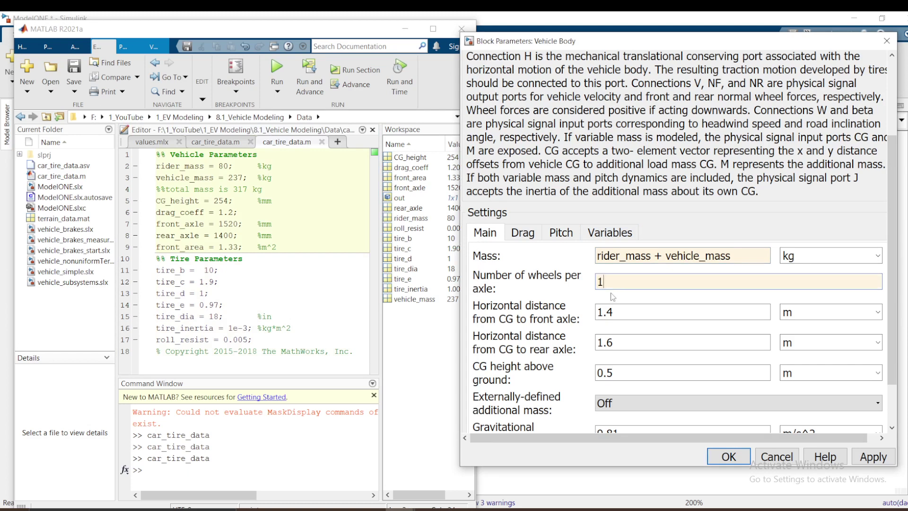
key(Tab)
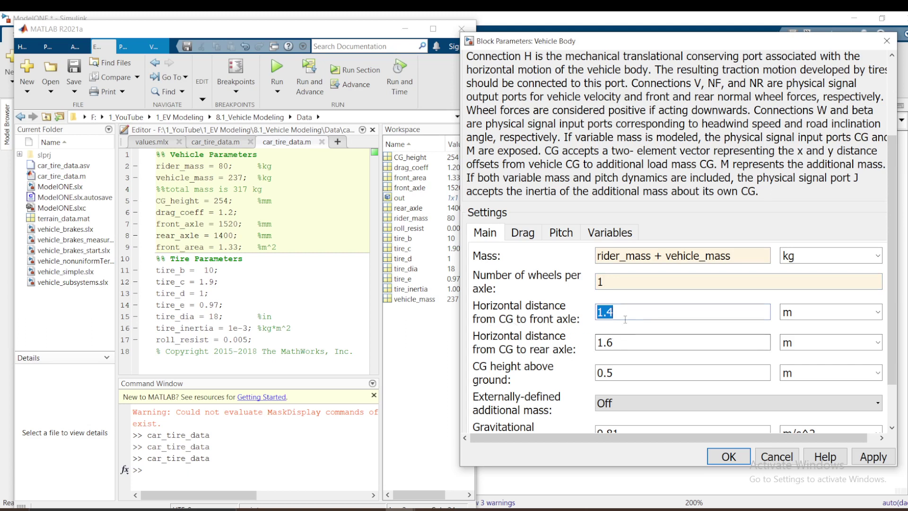
Examine the Vehicle Body's front axle distance, rear axle distance and CG height parameters.
key(Tab)
key(Tab)
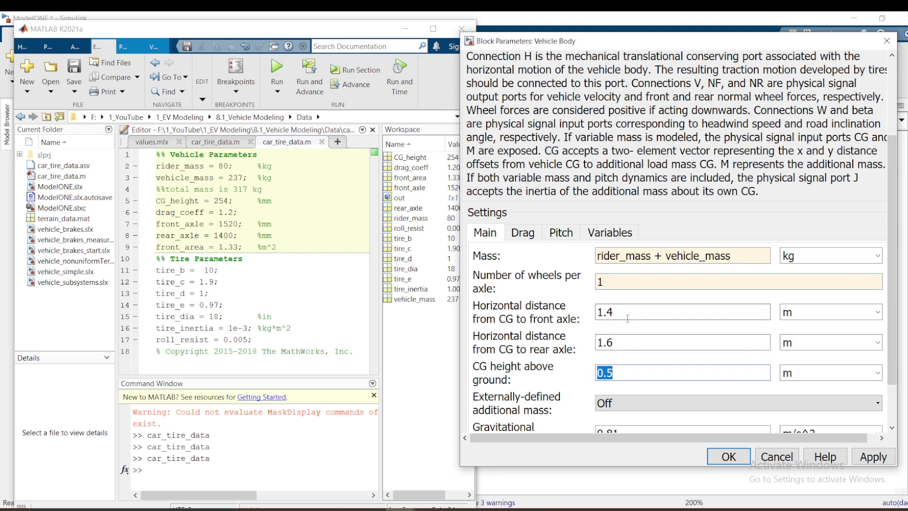
key(shift+Tab)
key(shift+Tab)
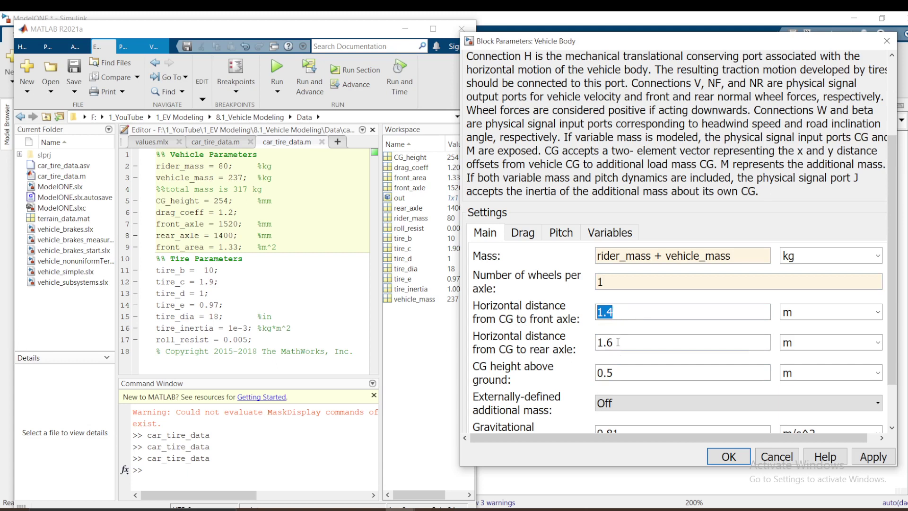
key(Tab)
key(Tab)
key(shift+Tab)
key(shift+Tab)
Change the units of the front axle distance, rear axle distance and CG height above ground to mm.
click(818, 312)
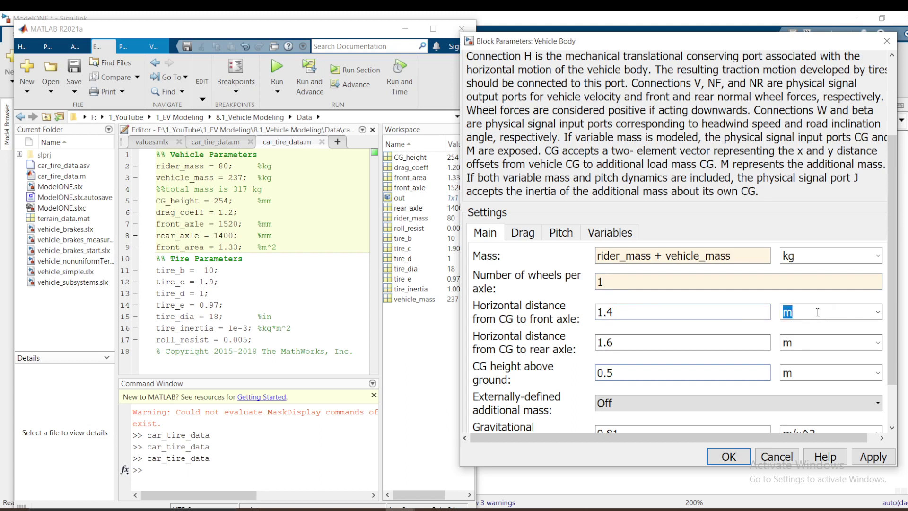
click(875, 312)
click(866, 353)
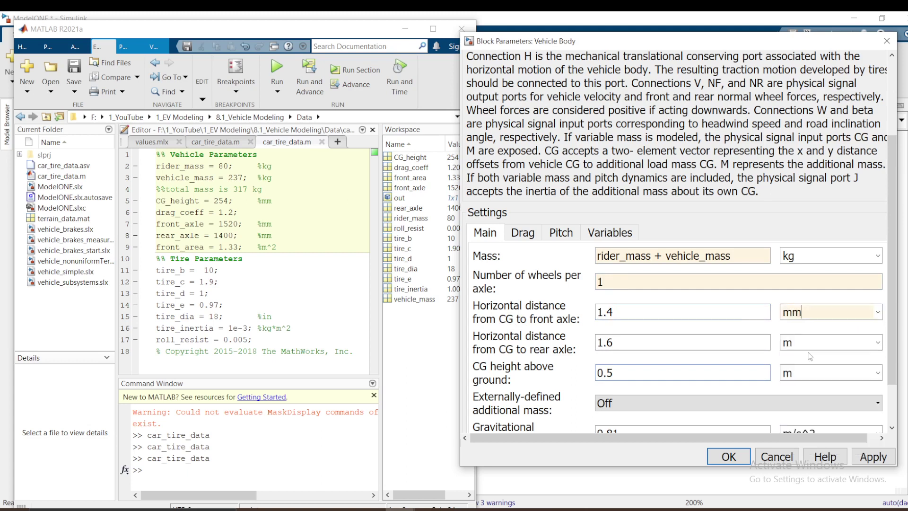
click(876, 342)
click(866, 383)
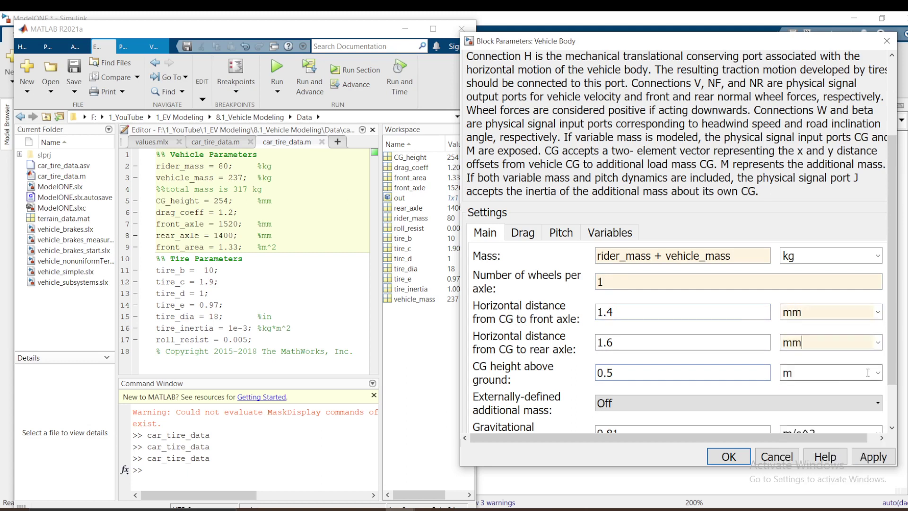
click(875, 372)
click(865, 413)
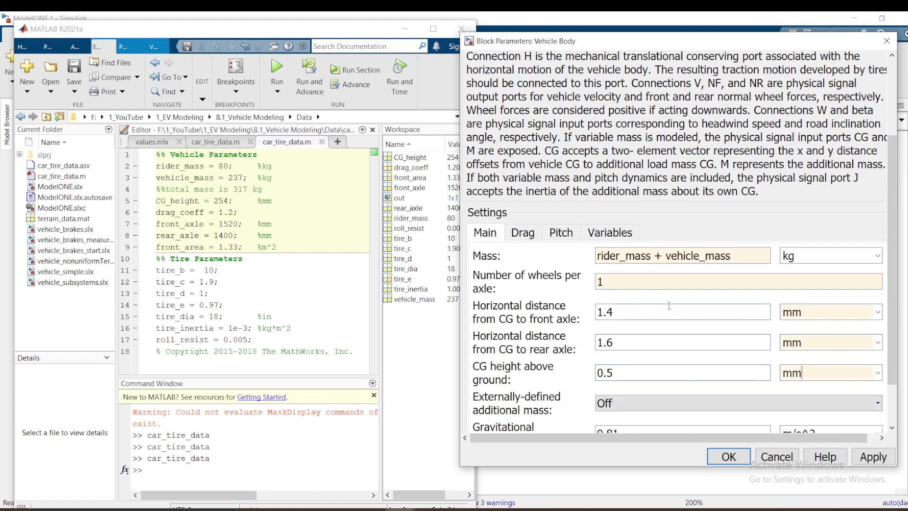
Set the horizontal distance from CG to the front axle to front_axle and to the rear axle to rear_axle.
double_click(620, 318)
text(front)
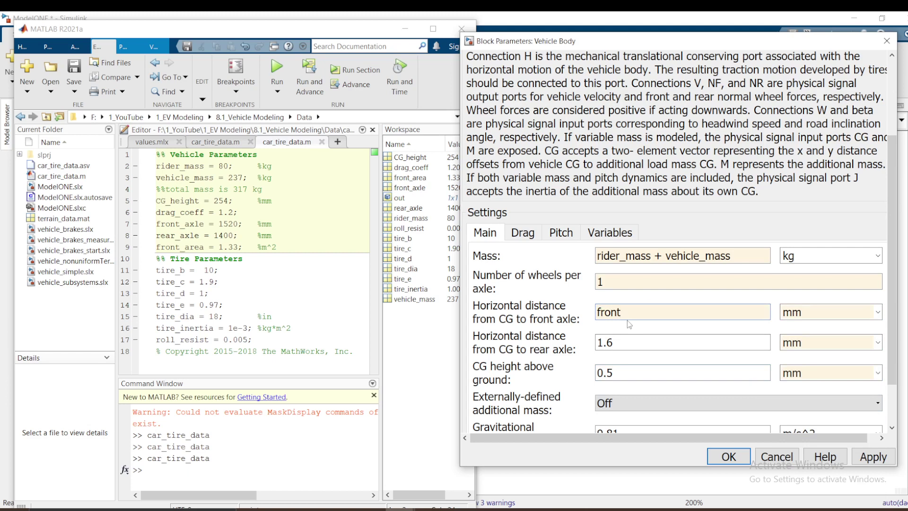
text(_axle)
double_click(628, 342)
text(rear)
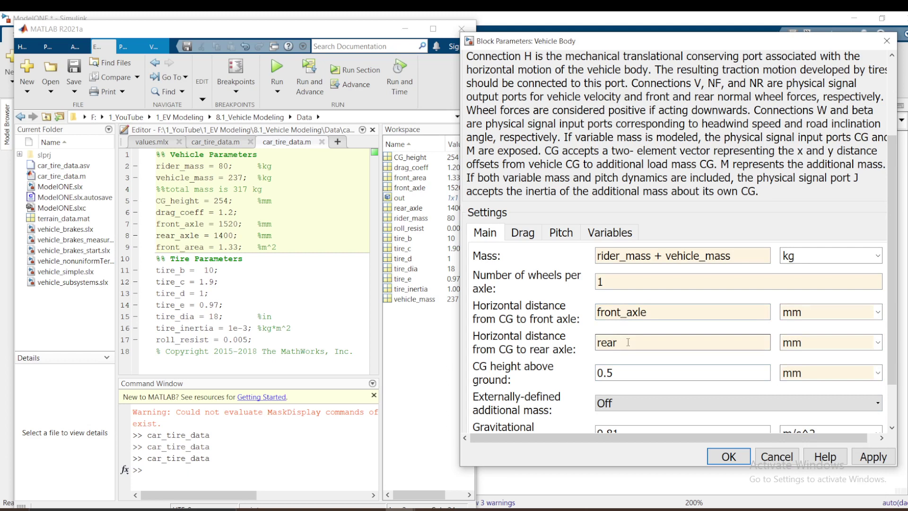
text(_axle)
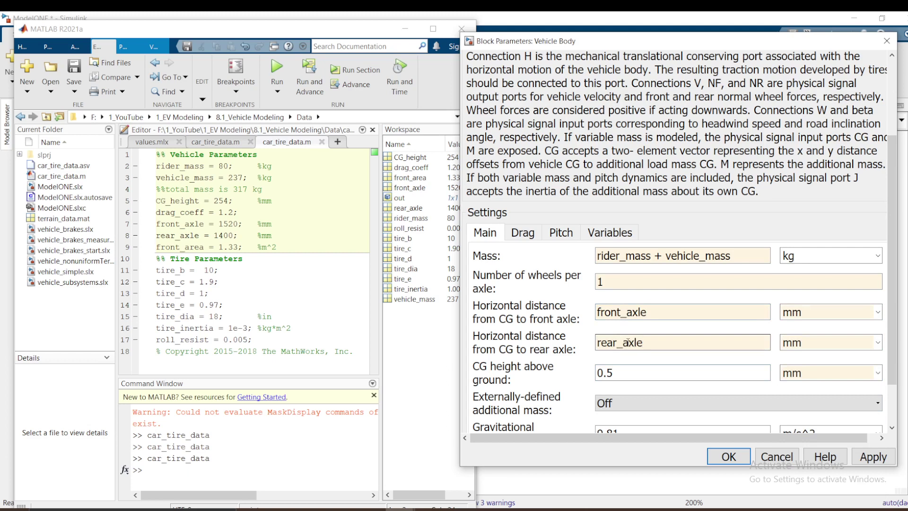
Set the CG height above ground to CG_height and review the gravitational acceleration and remaining Main settings.
click(632, 378)
text(CG_hei)
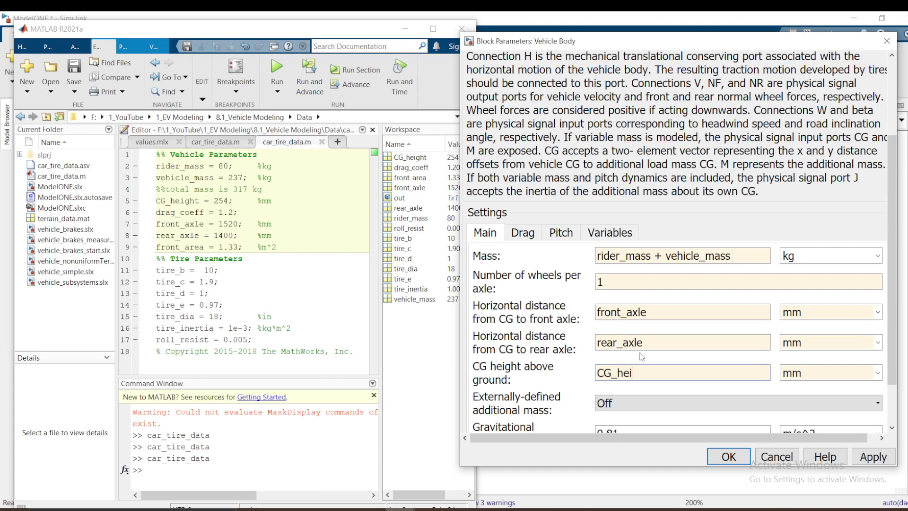
text(ght)
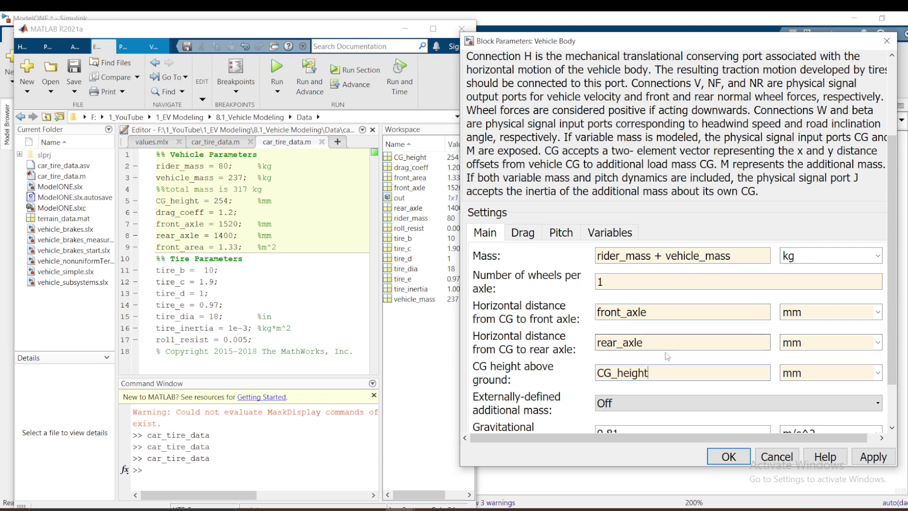
scroll(712, 366, down, 3)
scroll(630, 369, up, 2)
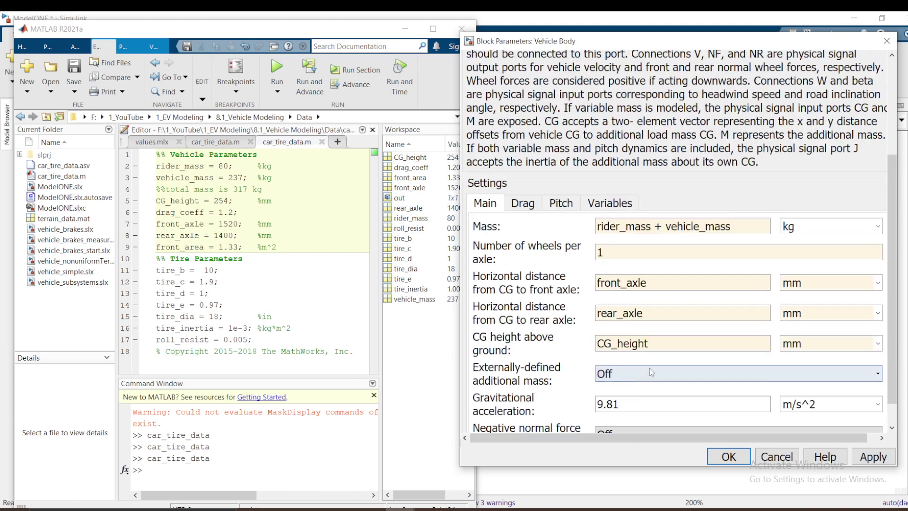
double_click(630, 403)
drag(894, 374, 894, 393)
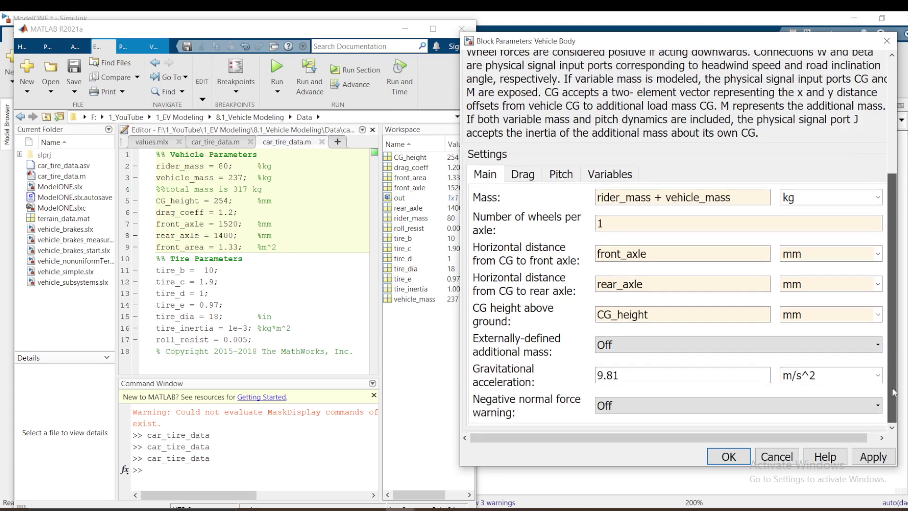
In the Drag settings, set the drag coefficient to drag_coeff and the frontal area to front_area, and check the air density.
click(525, 179)
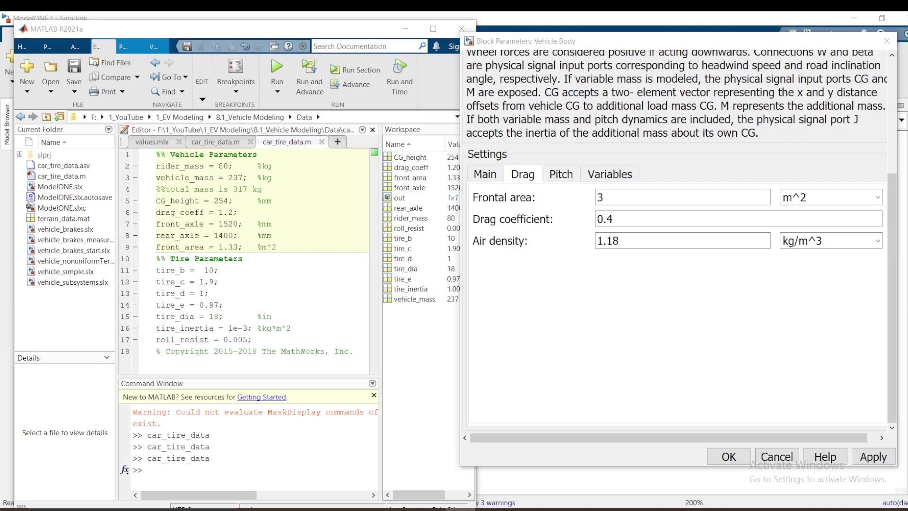
click(632, 218)
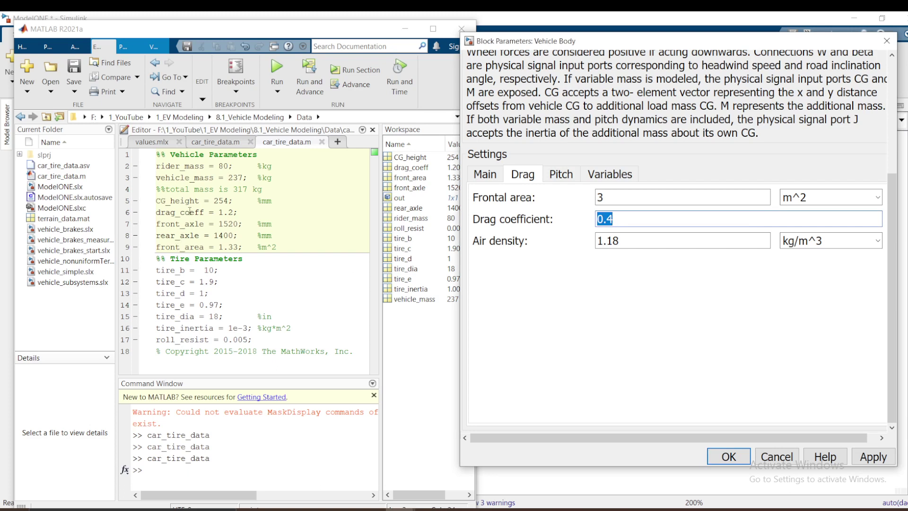
text(drag)
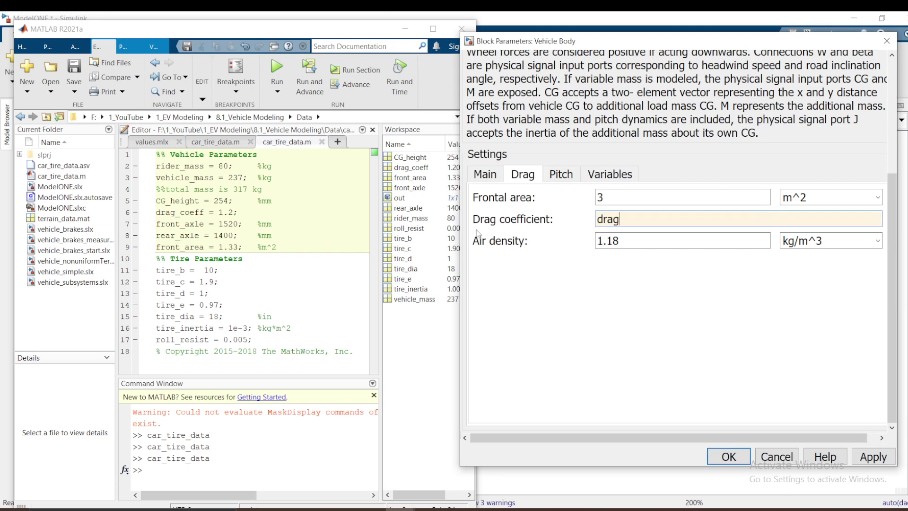
text(_coeff)
double_click(621, 200)
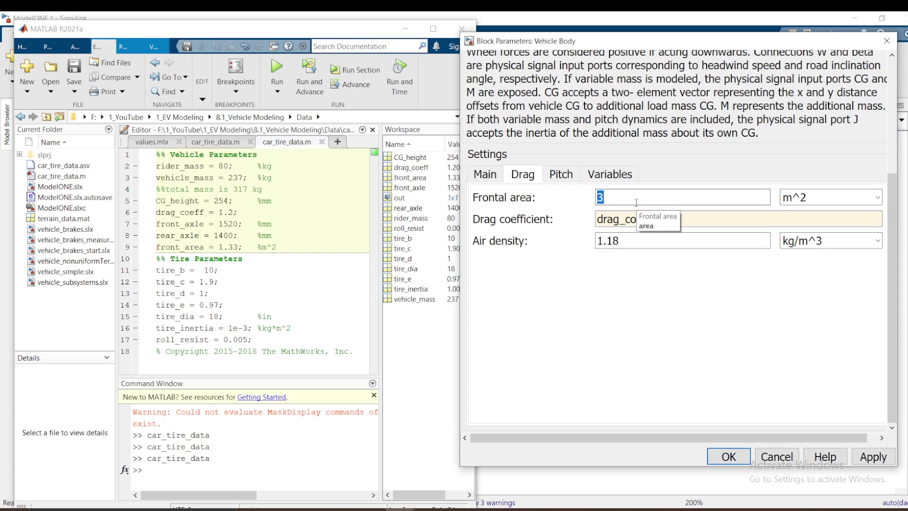
text(front)
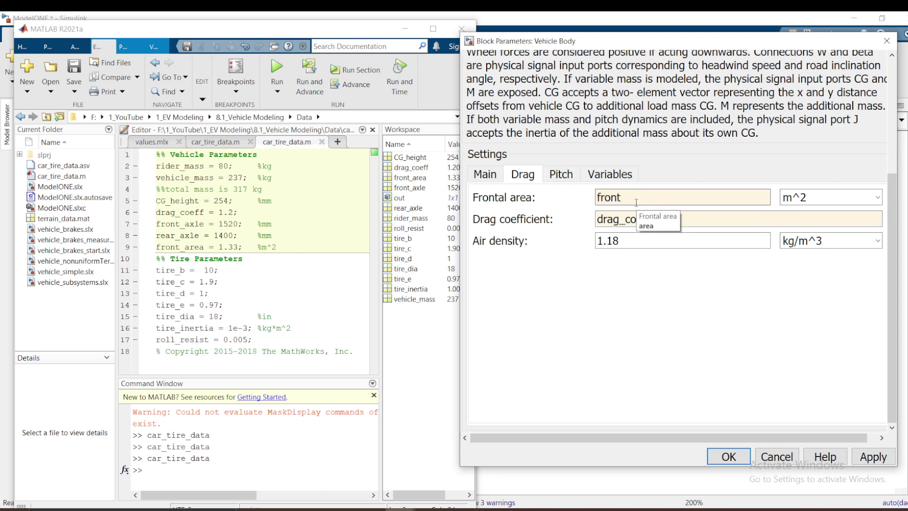
text(_area)
double_click(631, 241)
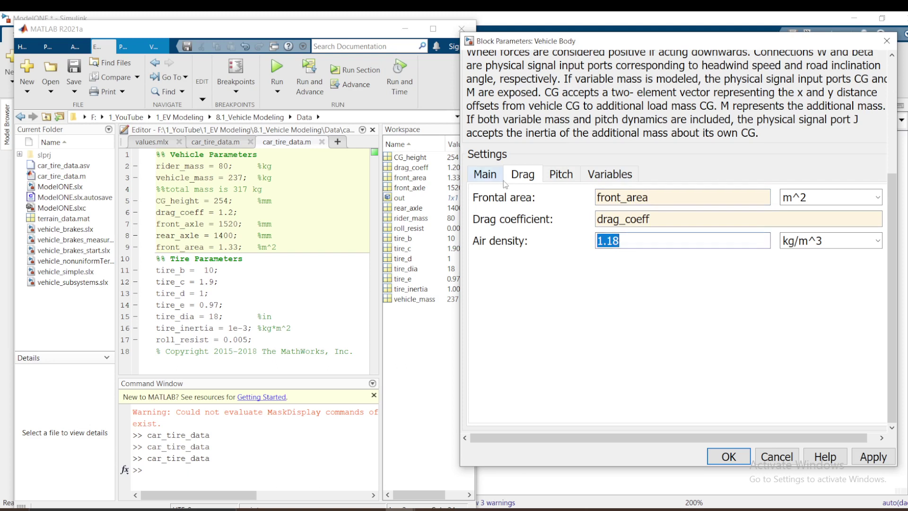
Review the Pitch, Variables and Main settings, and accept the Vehicle Body parameters.
click(559, 181)
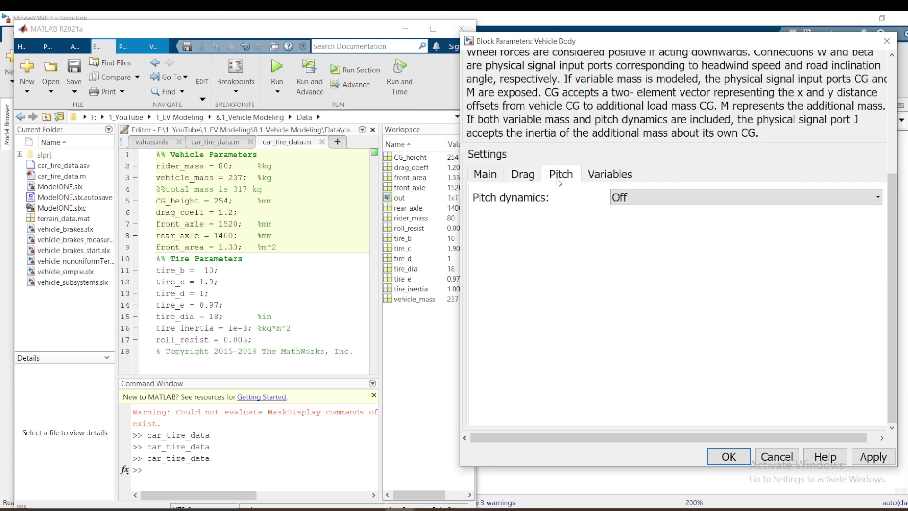
click(592, 180)
click(564, 177)
click(491, 182)
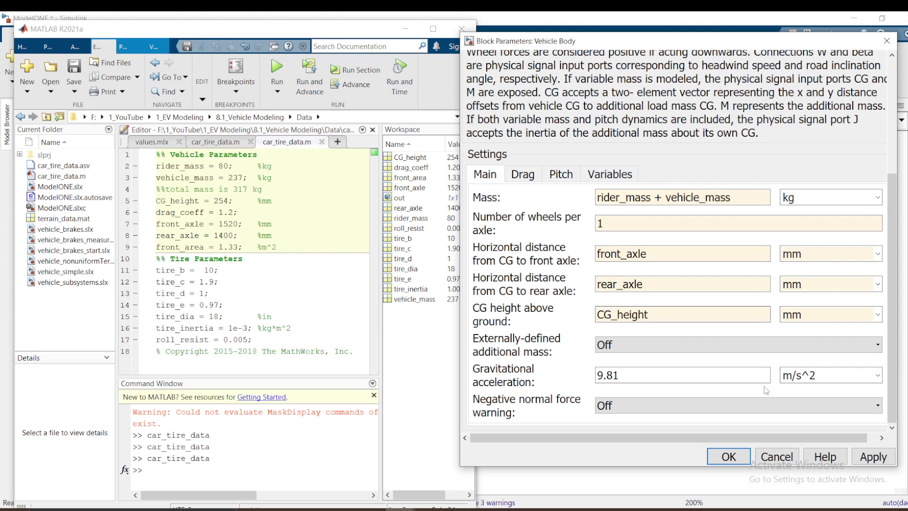
click(728, 457)
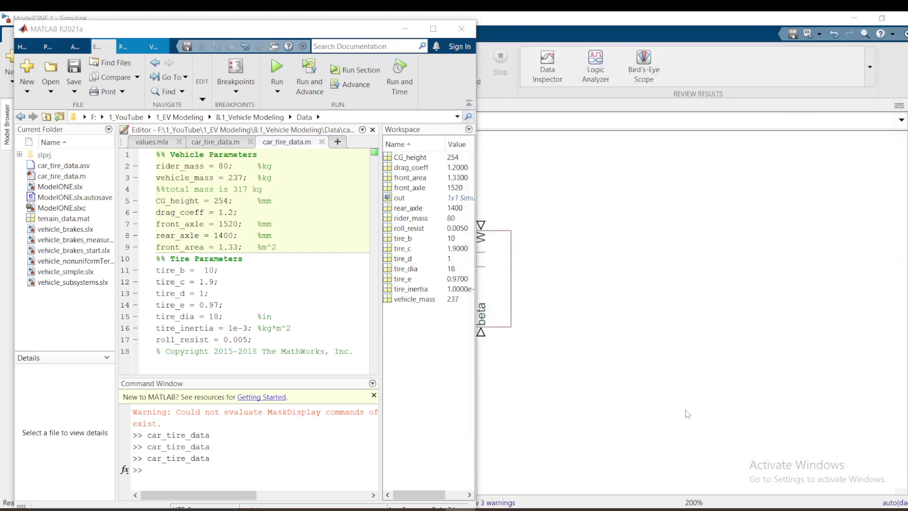
Return to the Simulink model and place a Tire (Magic Formula) block from Simscape Driveline's Tires & Vehicles library beside and below the Vehicle Body.
click(406, 30)
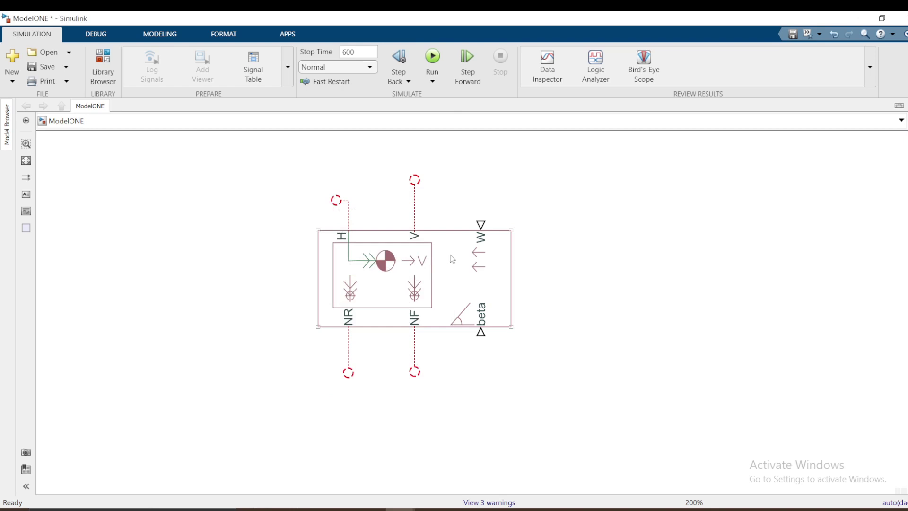
click(542, 397)
click(462, 304)
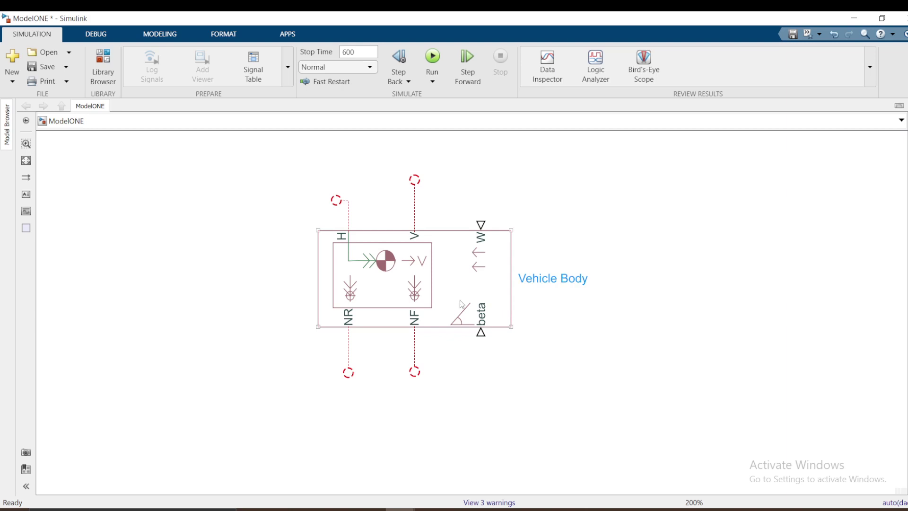
click(103, 75)
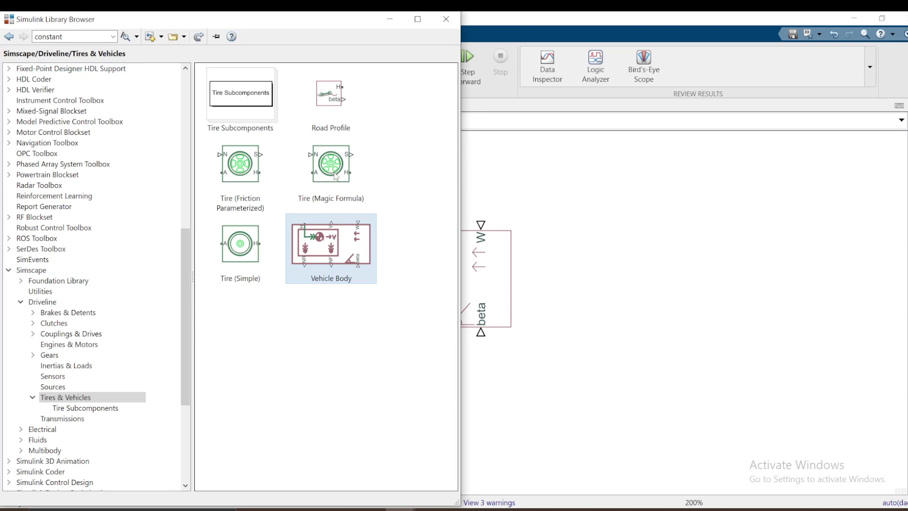
drag(335, 177, 612, 305)
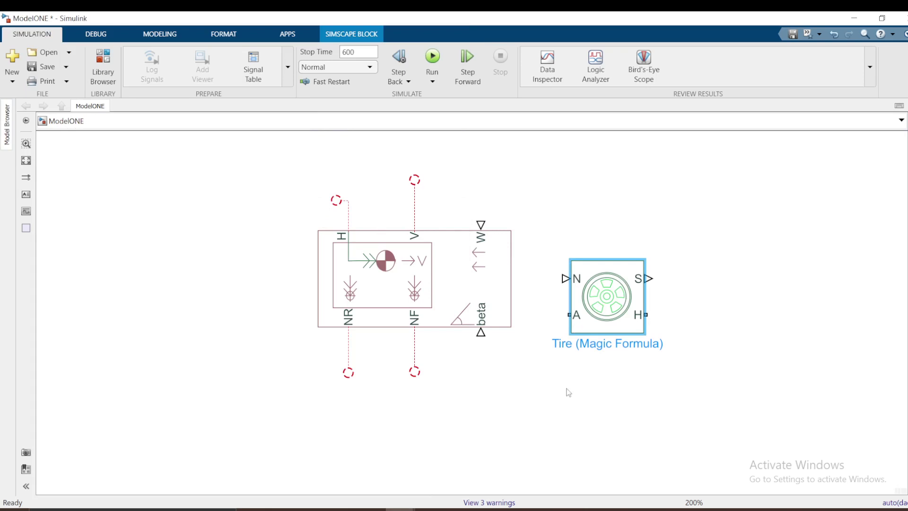
click(646, 346)
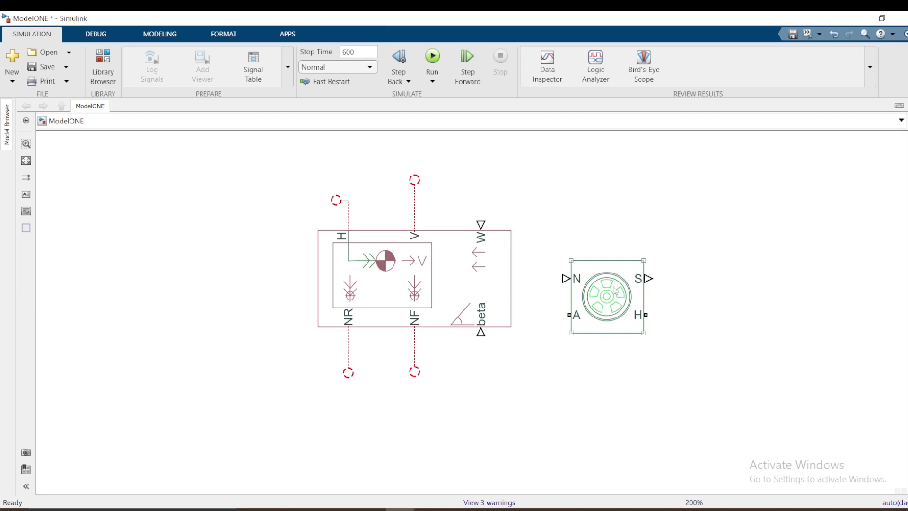
drag(615, 290, 663, 338)
Draw an open line from the tire's N port and compare it with the Vehicle Body's NR and NF ports.
drag(611, 328, 558, 326)
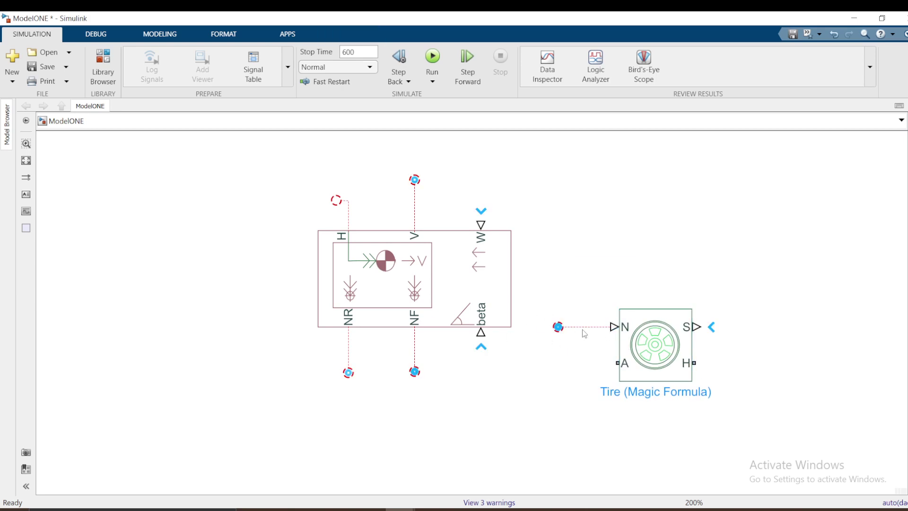
click(349, 373)
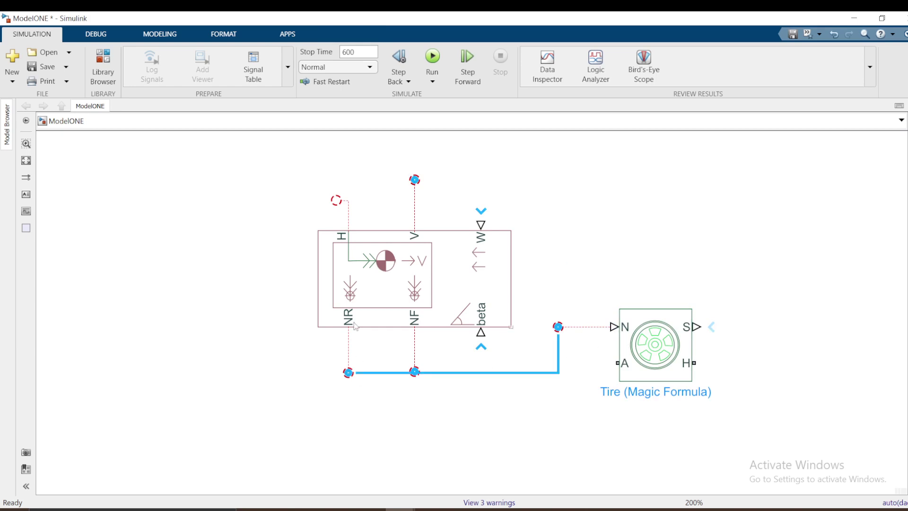
click(354, 333)
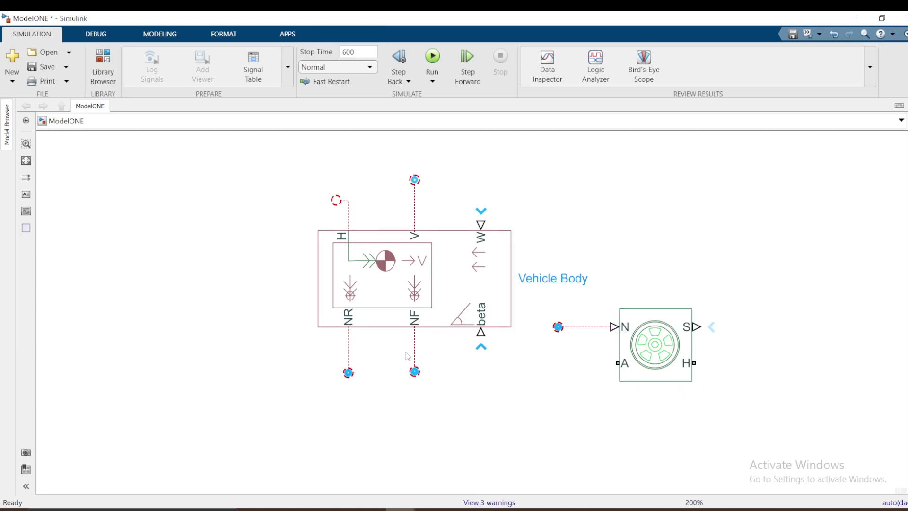
click(414, 327)
click(323, 372)
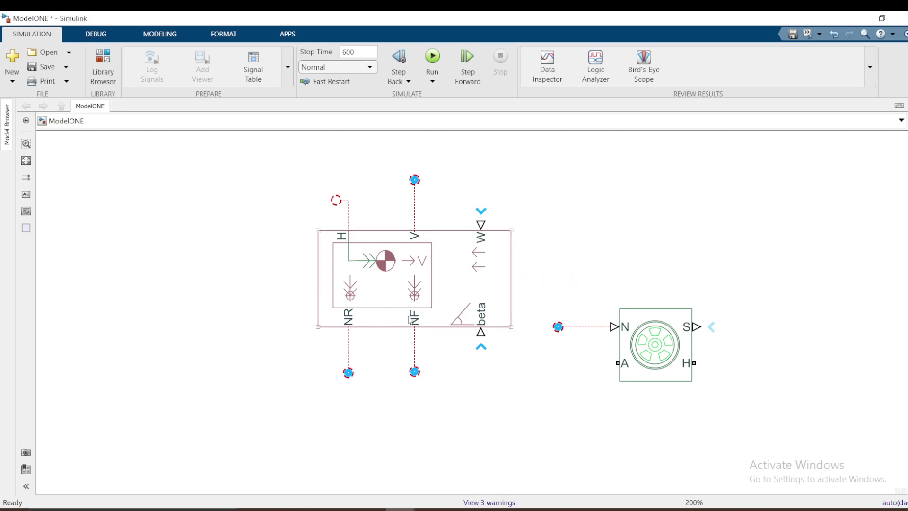
click(347, 320)
click(624, 334)
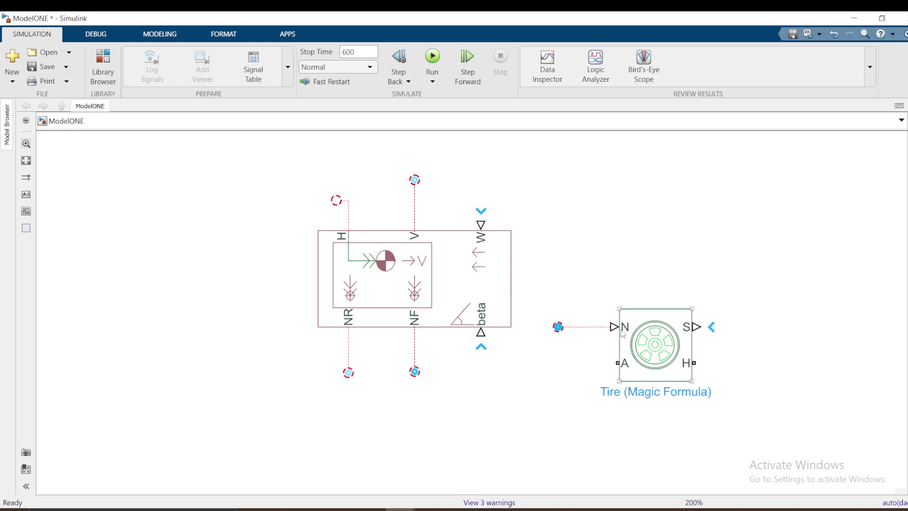
click(540, 328)
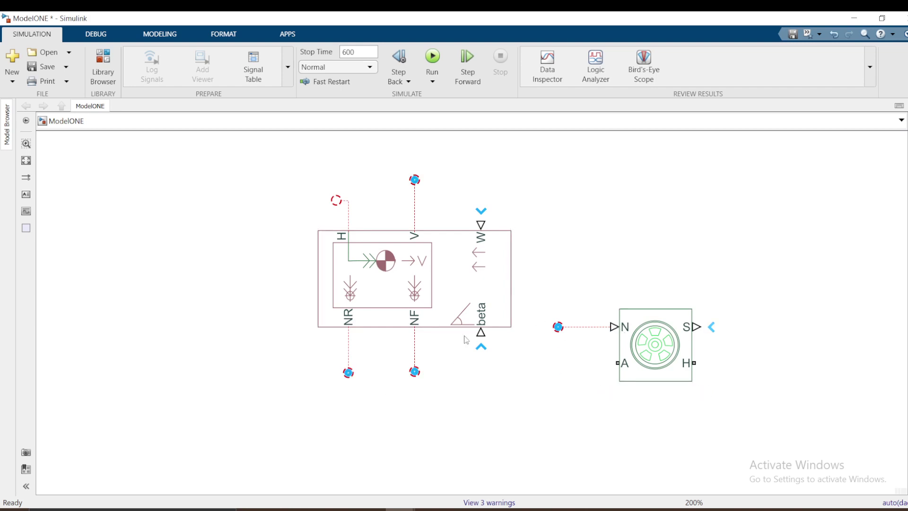
click(636, 325)
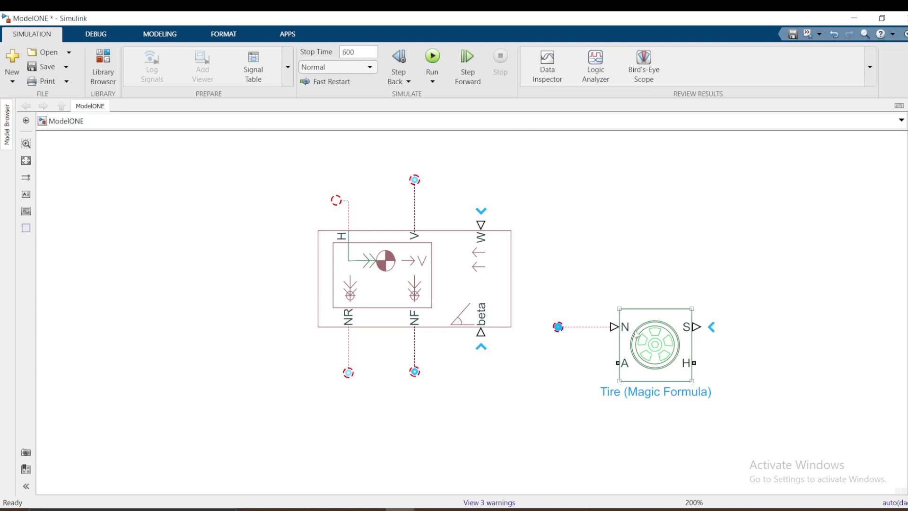
Draw open lines from the tire's S and A ports, and route the A line's free end below the Vehicle Body.
click(696, 327)
drag(696, 327, 763, 327)
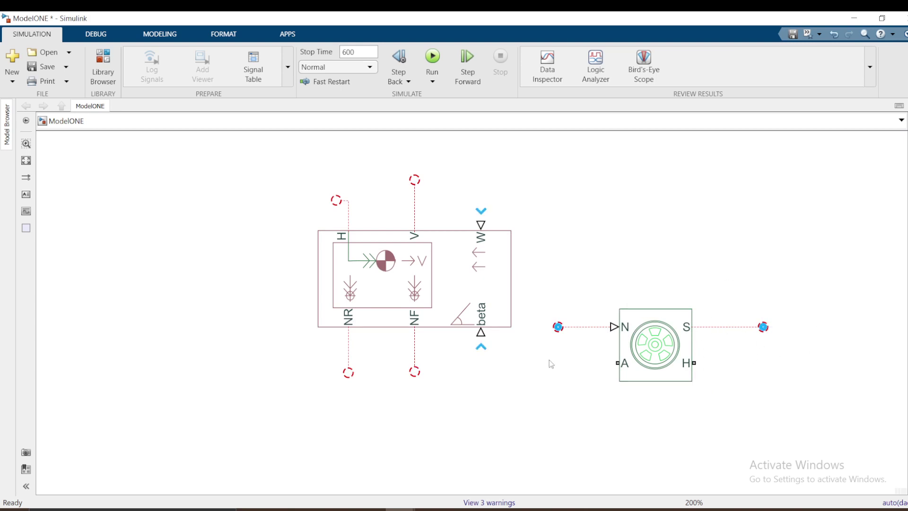
click(677, 363)
click(749, 294)
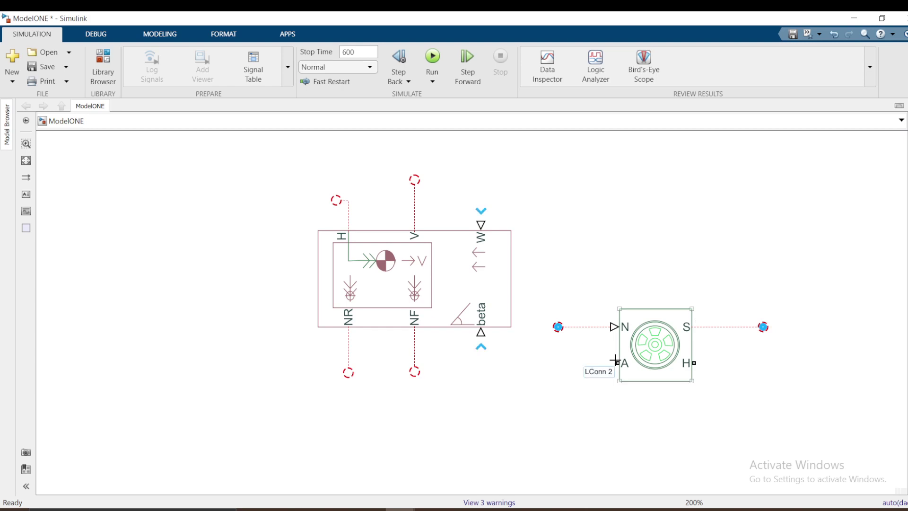
drag(615, 360, 562, 363)
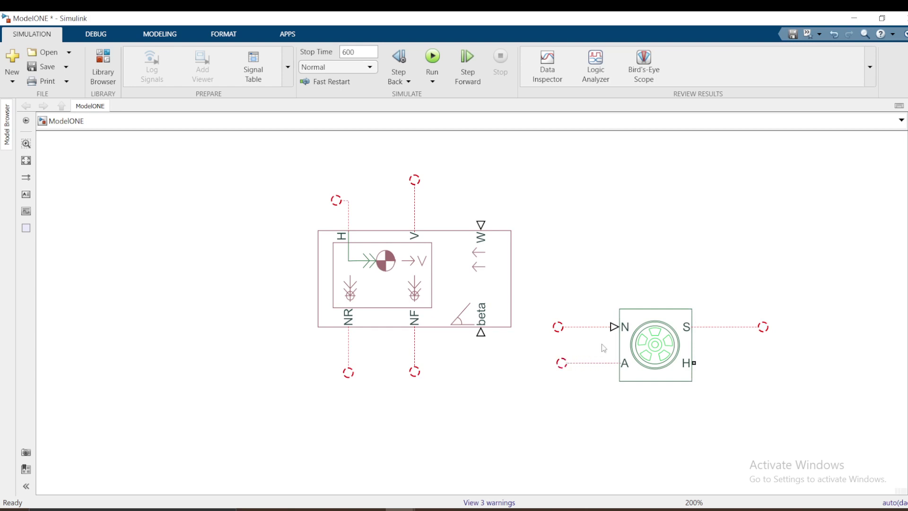
click(660, 356)
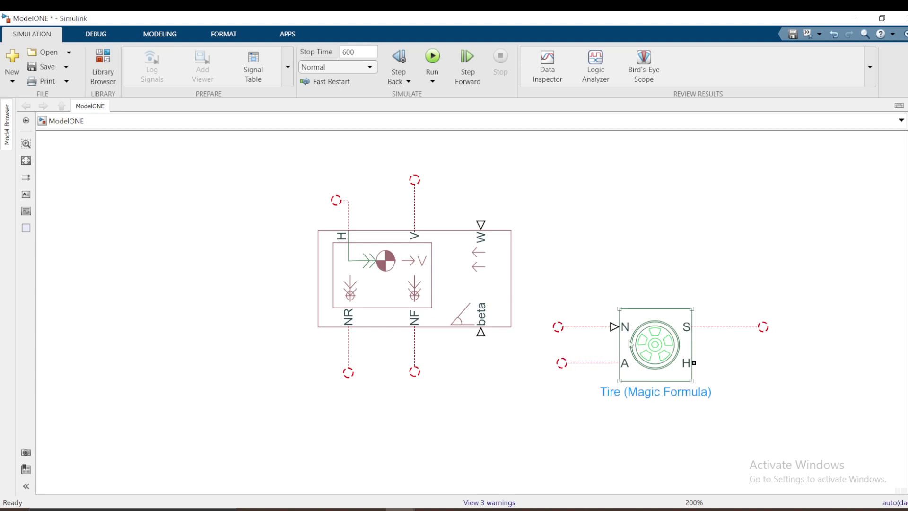
click(590, 358)
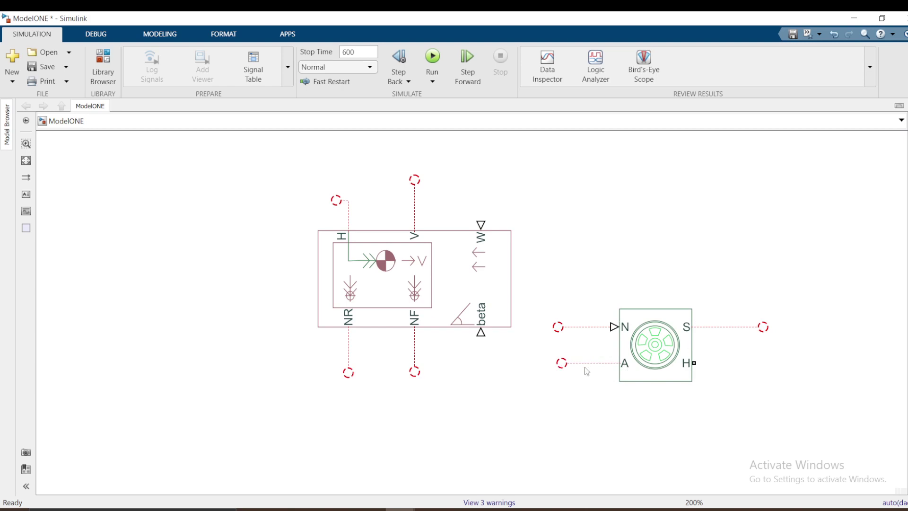
click(685, 346)
click(593, 373)
drag(552, 363, 483, 428)
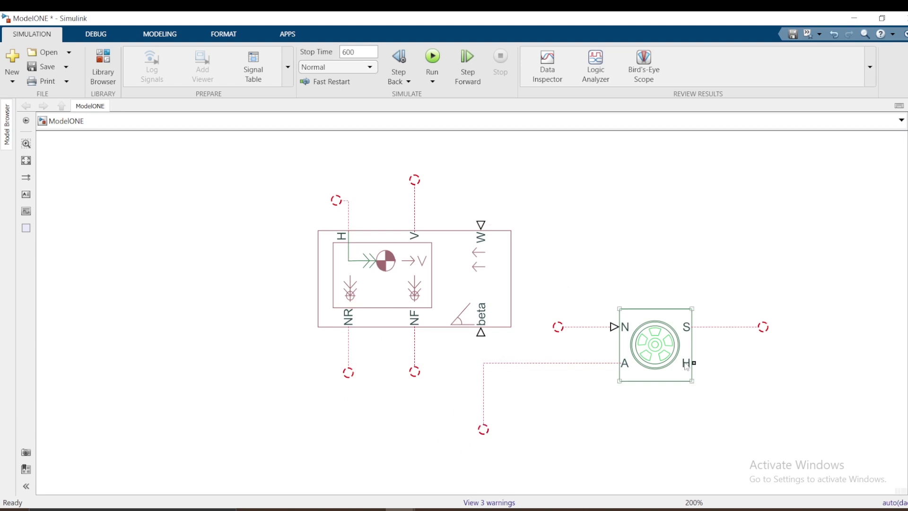
Try connecting the tire's H port to the Vehicle Body's H port, undo it, and draw an open line from the tire's H port.
drag(693, 361, 336, 201)
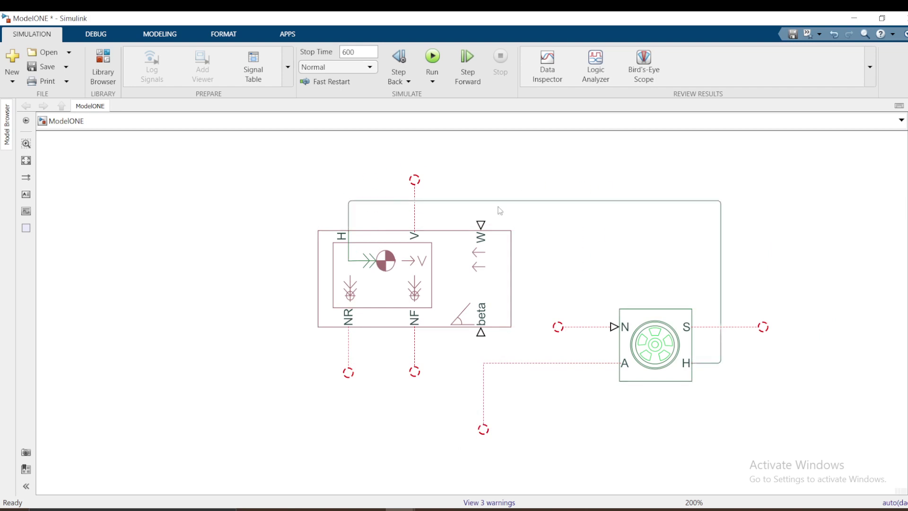
key(ctrl+z)
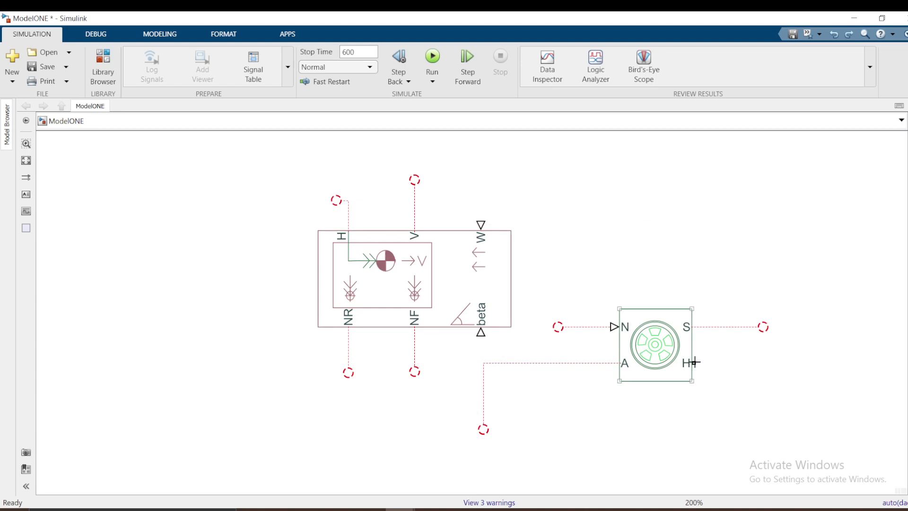
drag(693, 363, 782, 374)
click(568, 363)
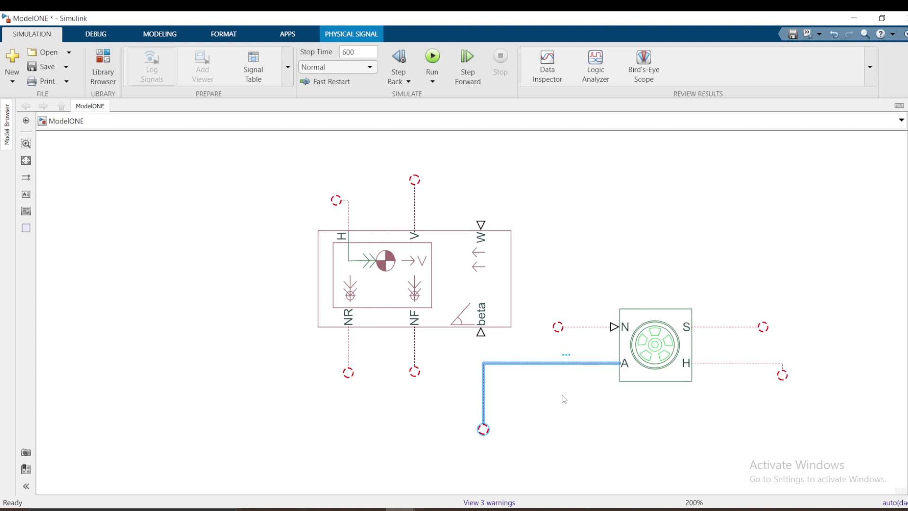
click(538, 388)
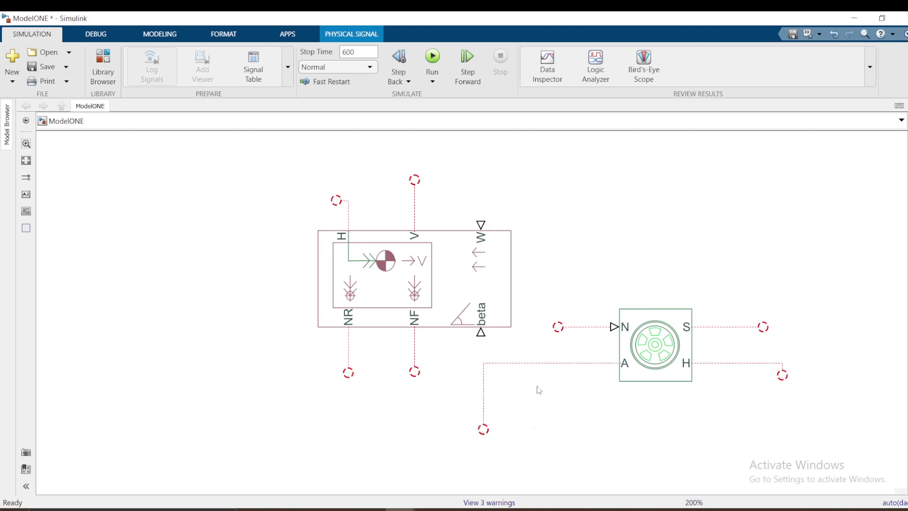
click(576, 363)
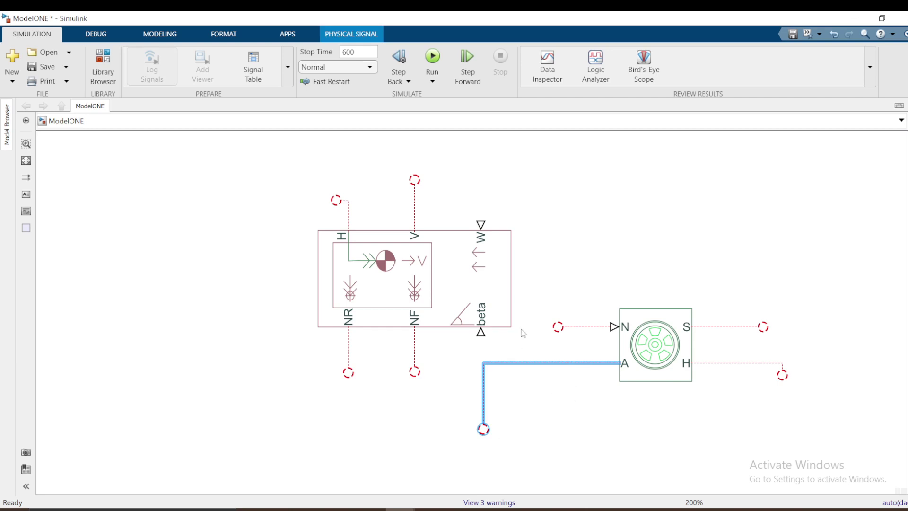
click(551, 411)
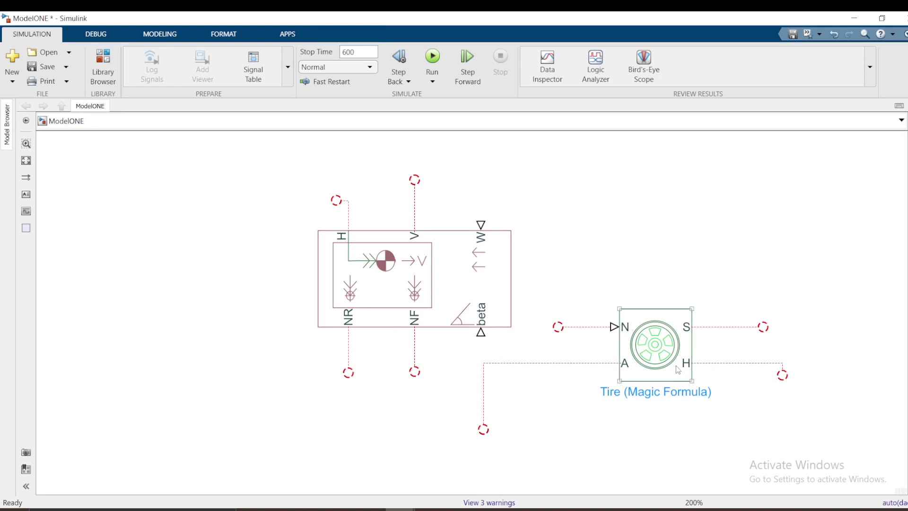
Try joining the Vehicle Body's open H line to the tire's open H line, and undo the connection.
click(470, 293)
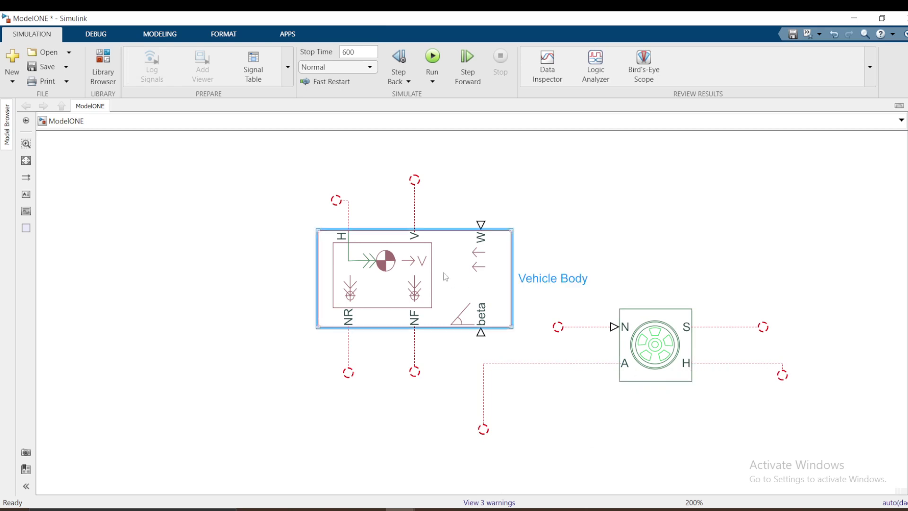
click(651, 359)
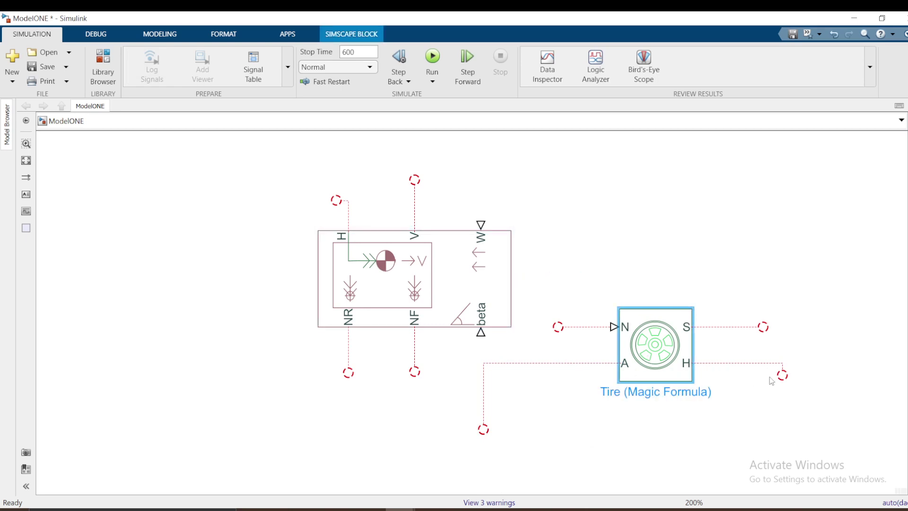
click(636, 268)
click(353, 240)
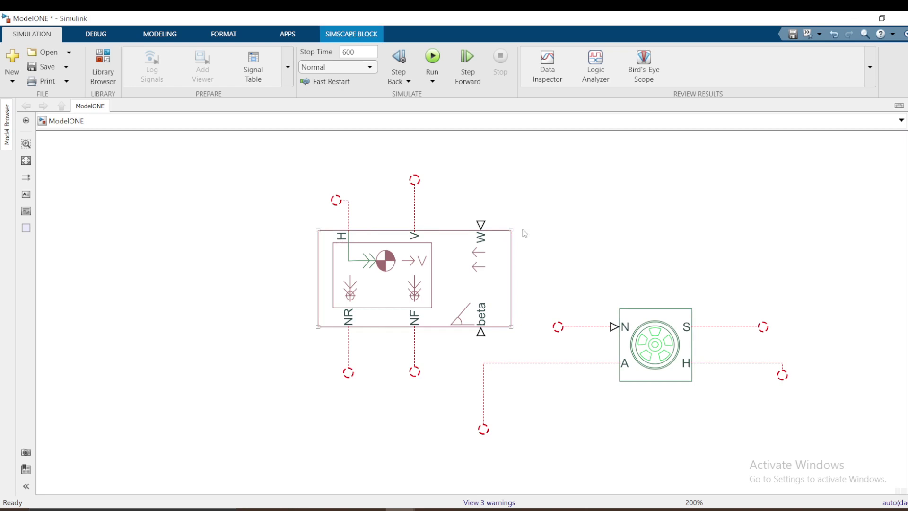
click(342, 201)
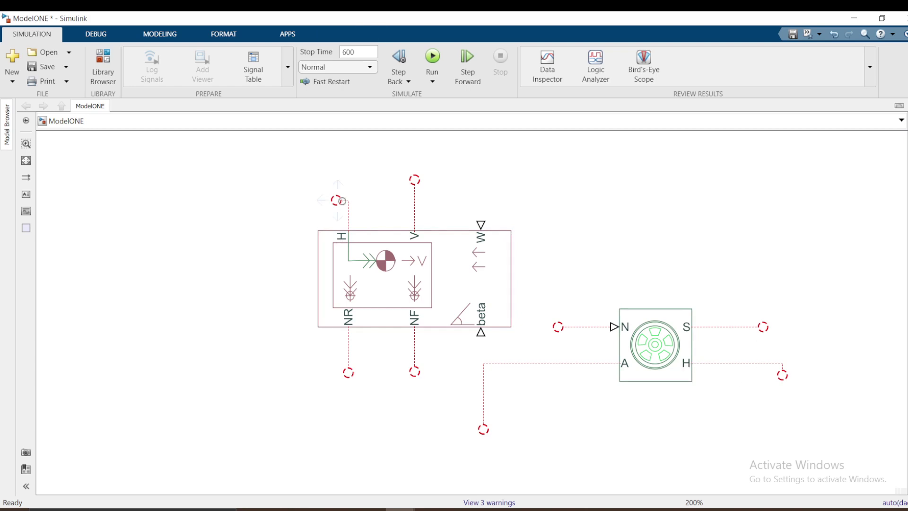
mouse_move(338, 200)
mouse_down()
mouse_move(573, 176)
mouse_move(637, 209)
mouse_move(615, 318)
mouse_move(618, 369)
mouse_move(663, 278)
mouse_move(786, 367)
mouse_move(744, 371)
mouse_move(779, 371)
mouse_up()
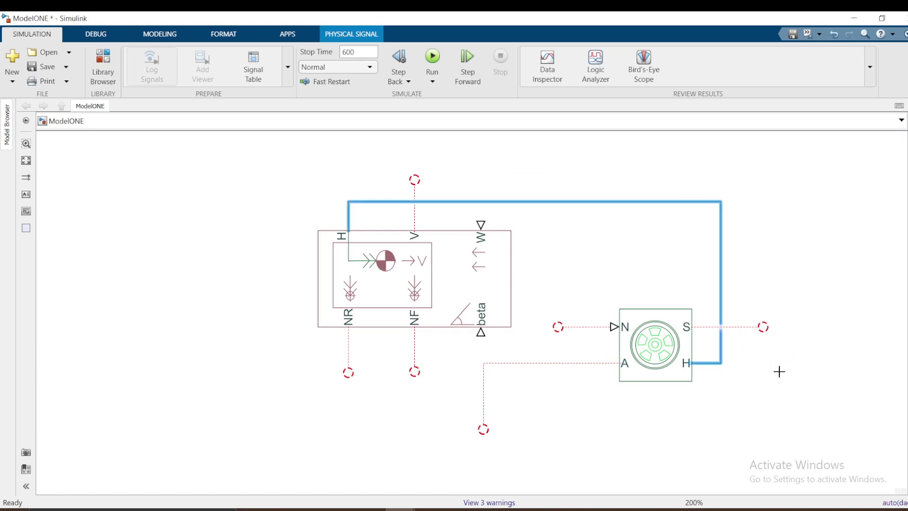
click(776, 253)
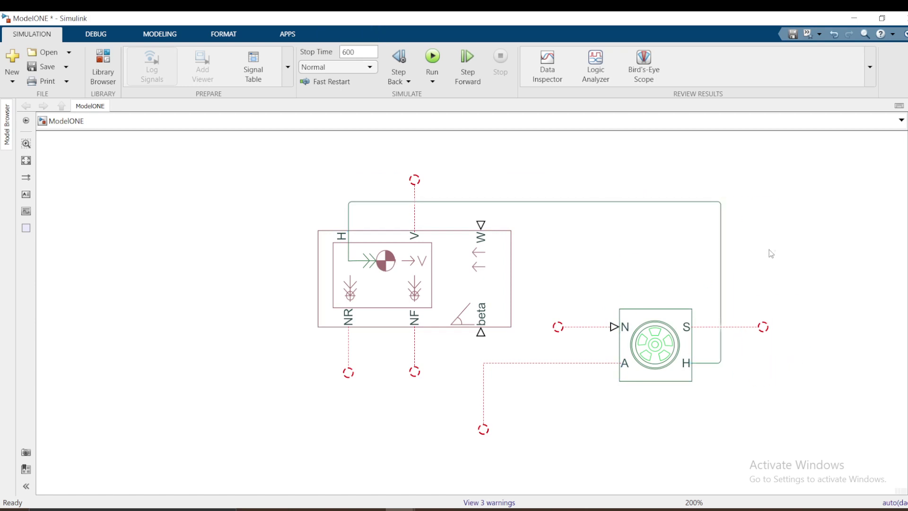
key(ctrl+z)
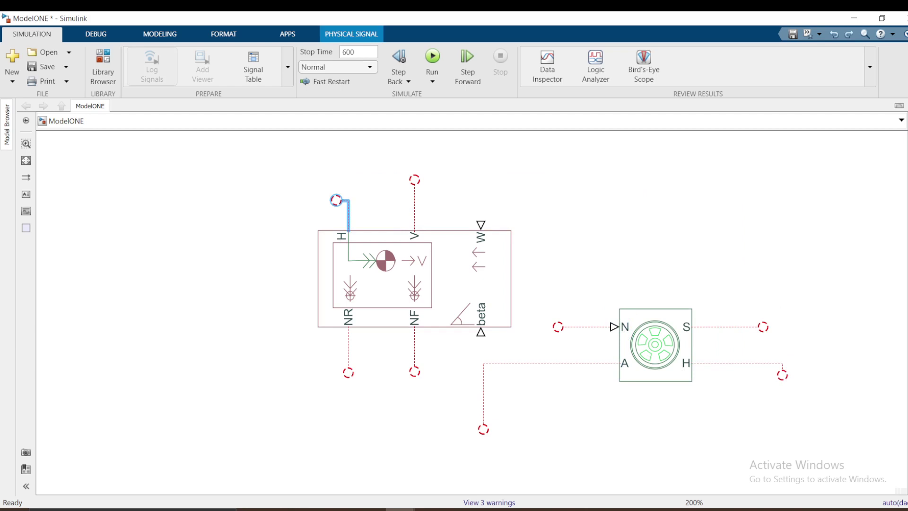
Delete all unconnected lines from the Vehicle Body's H, V, NR and NF ports and from the tire's N, A, S and H ports.
click(563, 198)
drag(495, 175, 328, 203)
key(Delete)
drag(275, 356, 424, 356)
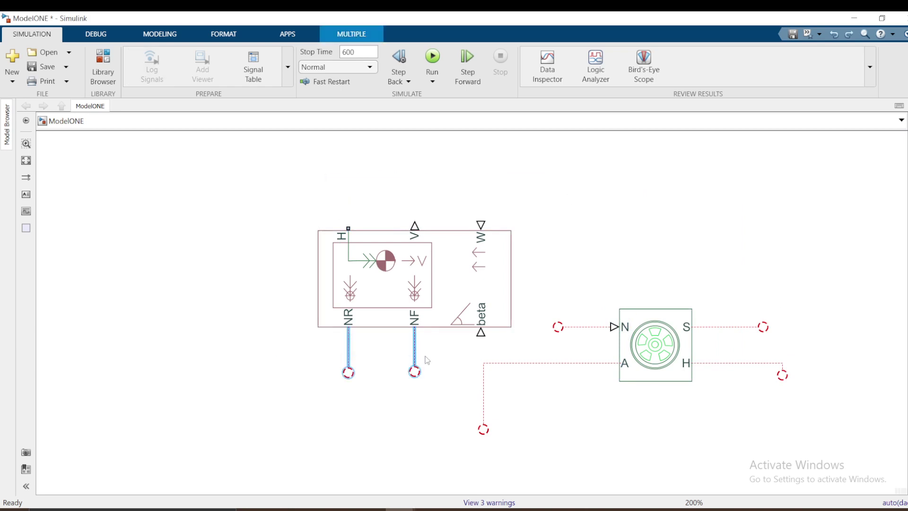
key(Delete)
drag(563, 285, 574, 388)
key(Delete)
drag(743, 268, 742, 397)
key(Delete)
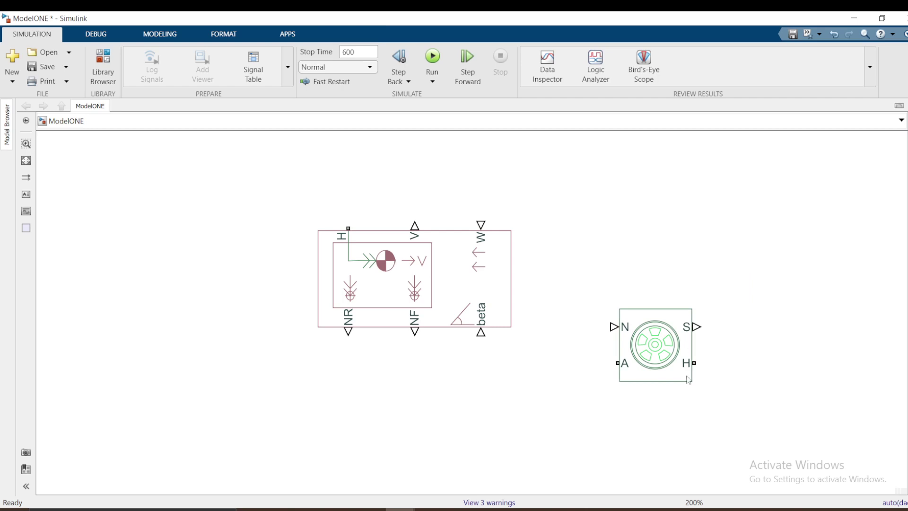
Open the Tire (Magic Formula) parameters and set Parameterize by to Constant Magic Formula coefficients.
click(660, 339)
right_click(655, 395)
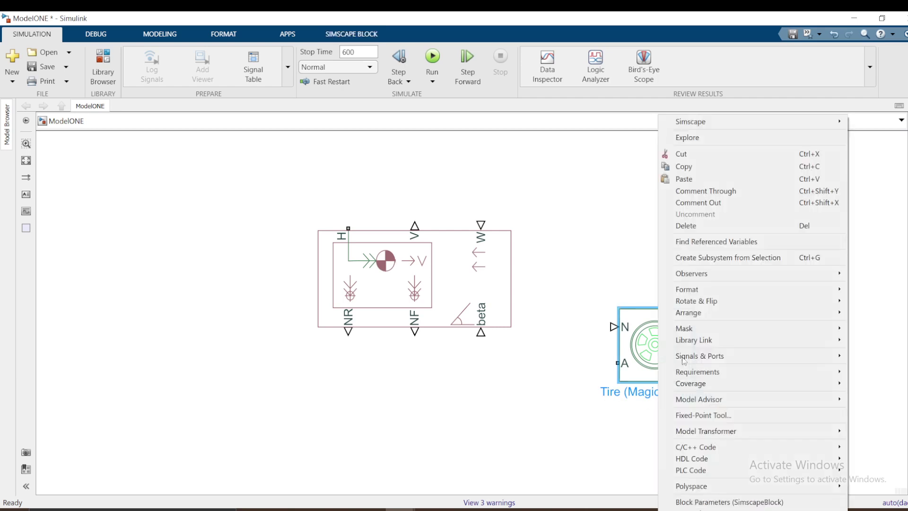
click(594, 264)
click(658, 333)
right_click(658, 335)
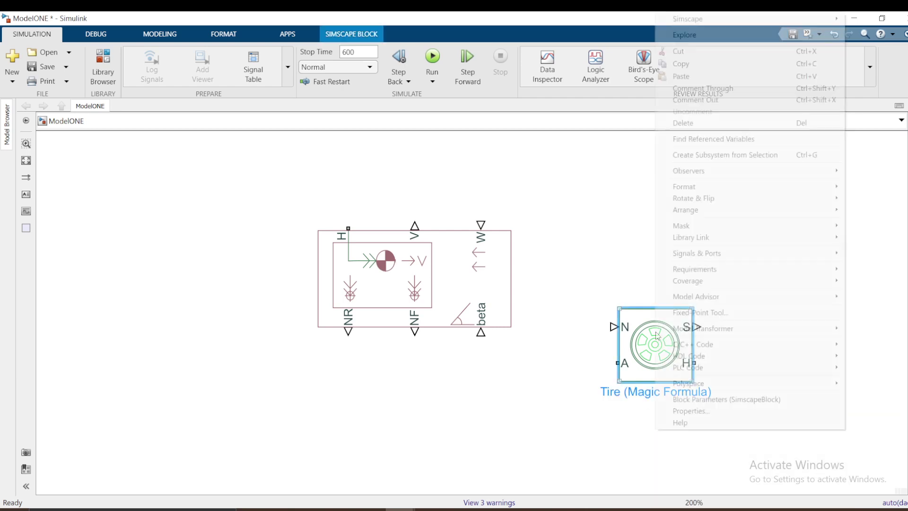
click(655, 346)
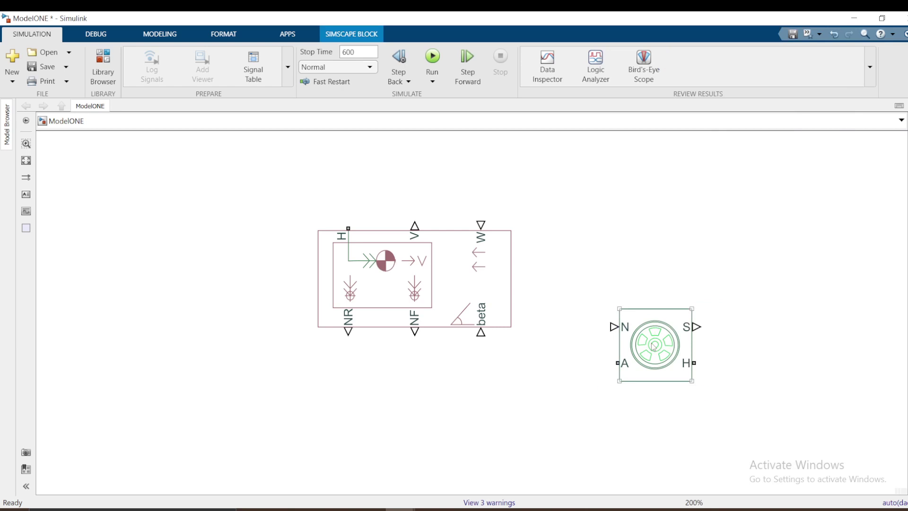
double_click(654, 347)
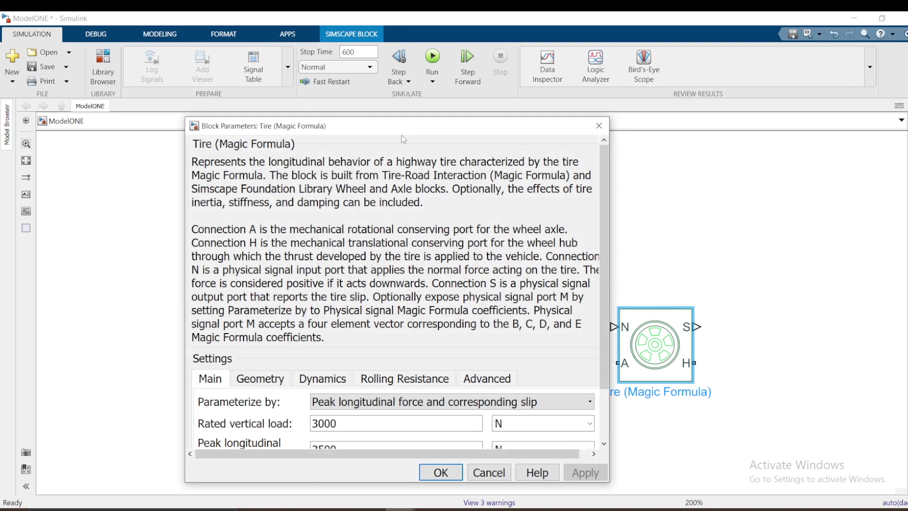
scroll(632, 226, down, 2)
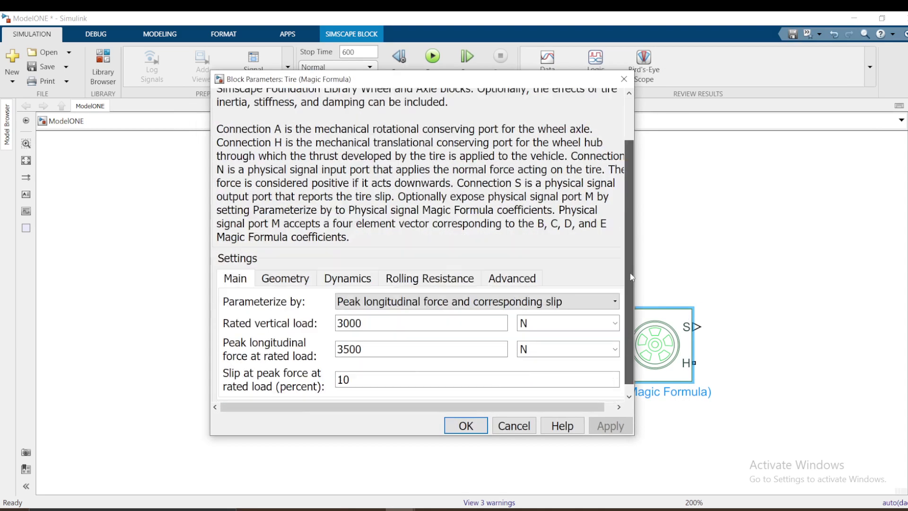
click(370, 294)
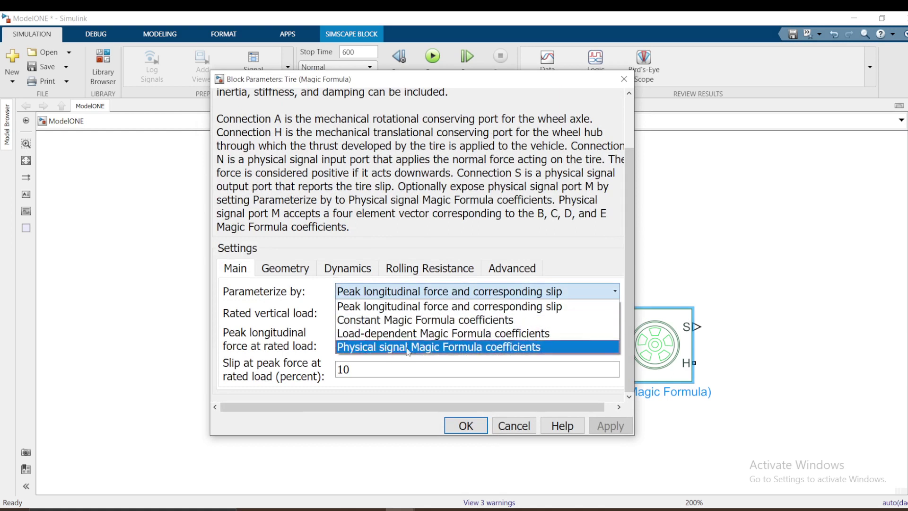
click(436, 326)
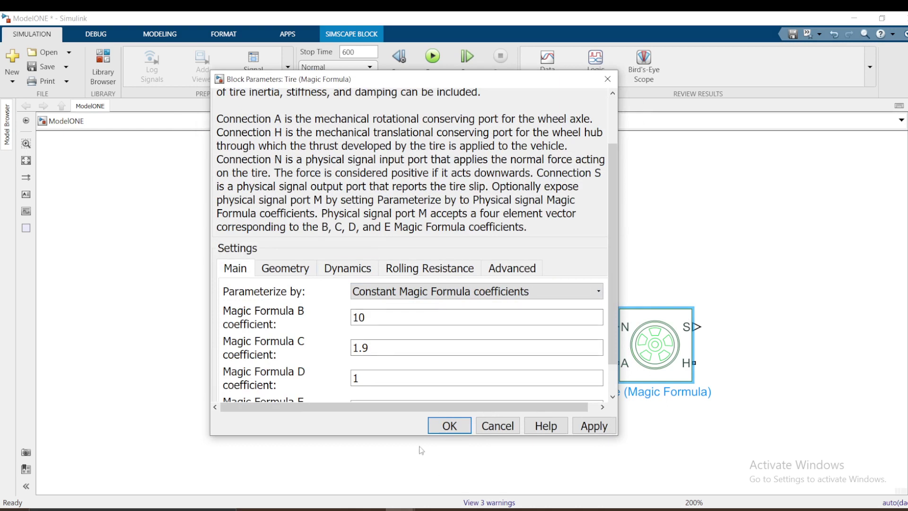
With the car_tire_data script beside the tire parameters, set Magic Formula coefficients B, C, D and E to tire_b, tire_c, tire_d and tire_e.
click(209, 478)
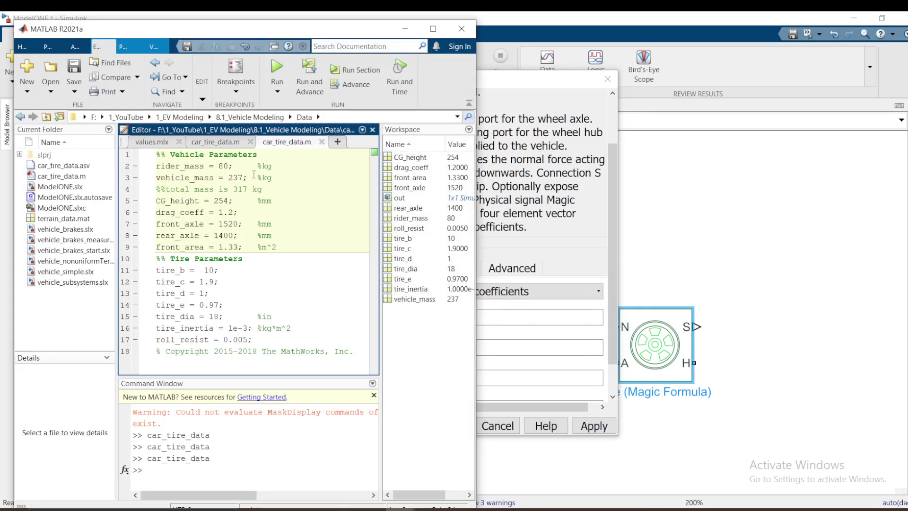
drag(565, 82, 830, 56)
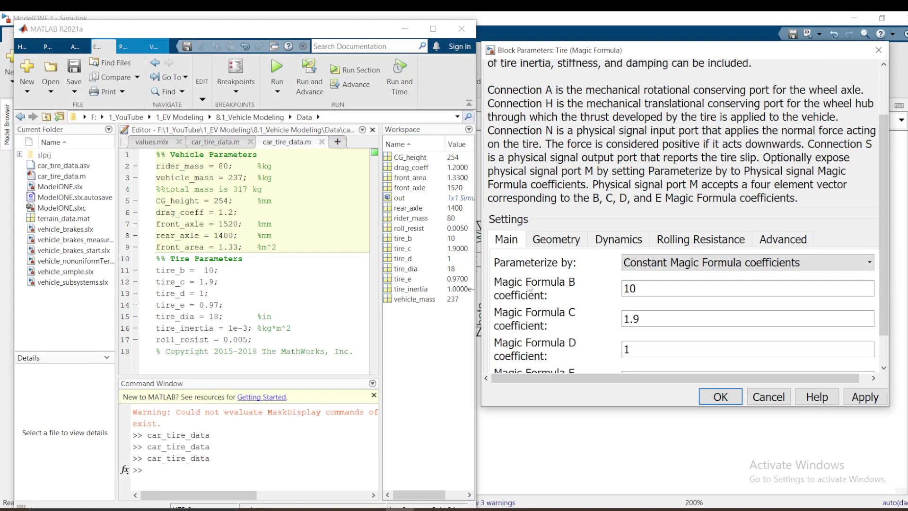
double_click(658, 284)
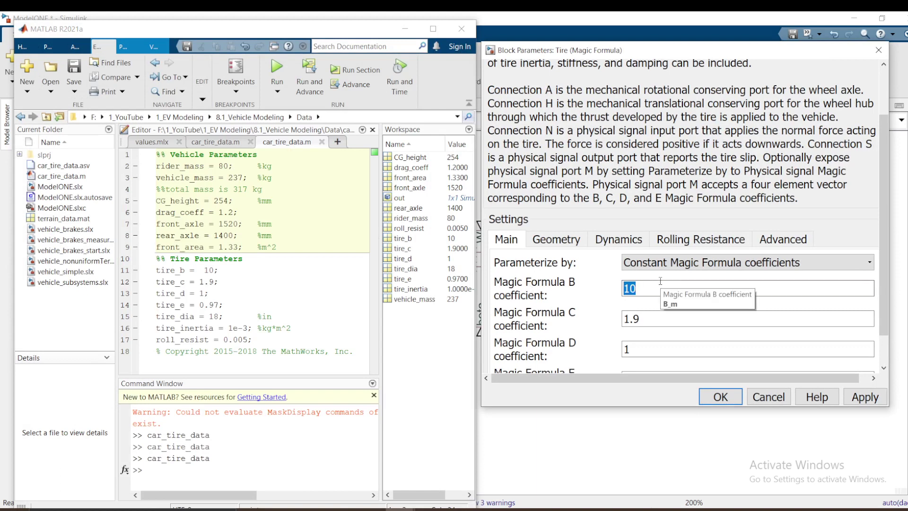
text(tire_b)
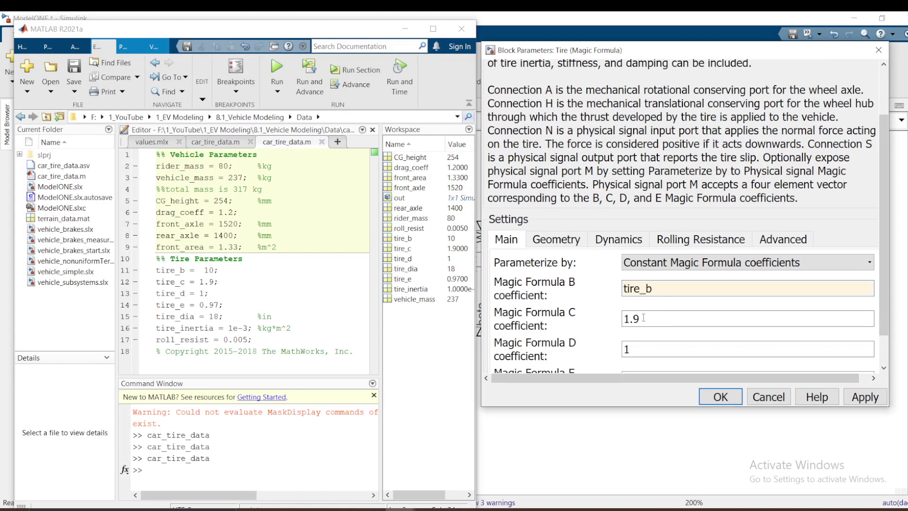
double_click(644, 318)
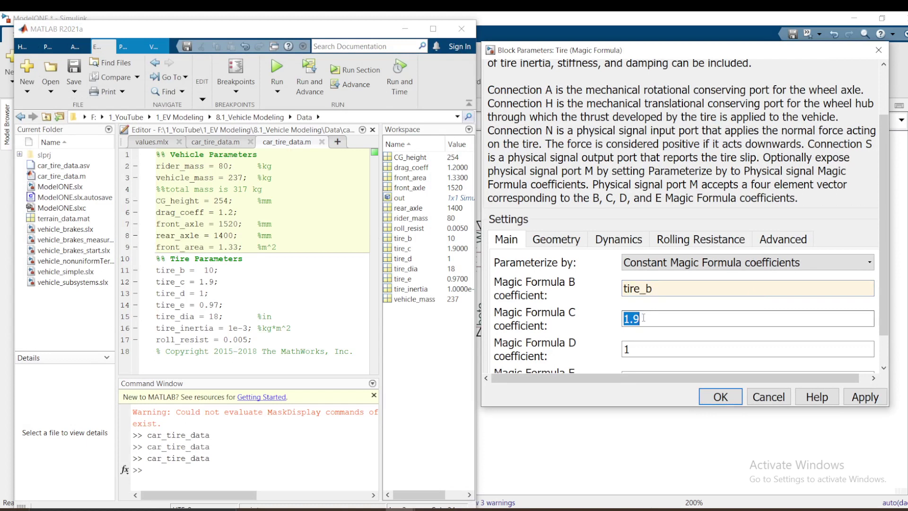
text(tire_c)
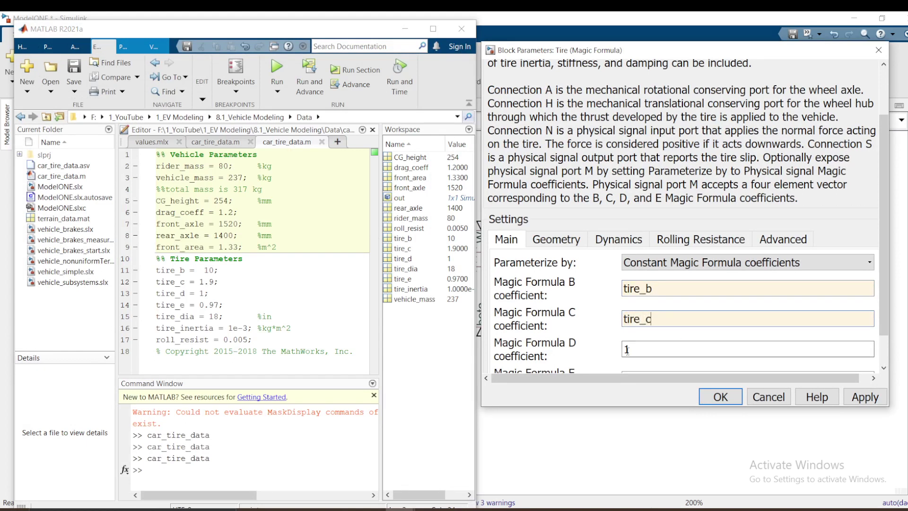
double_click(642, 348)
text(t)
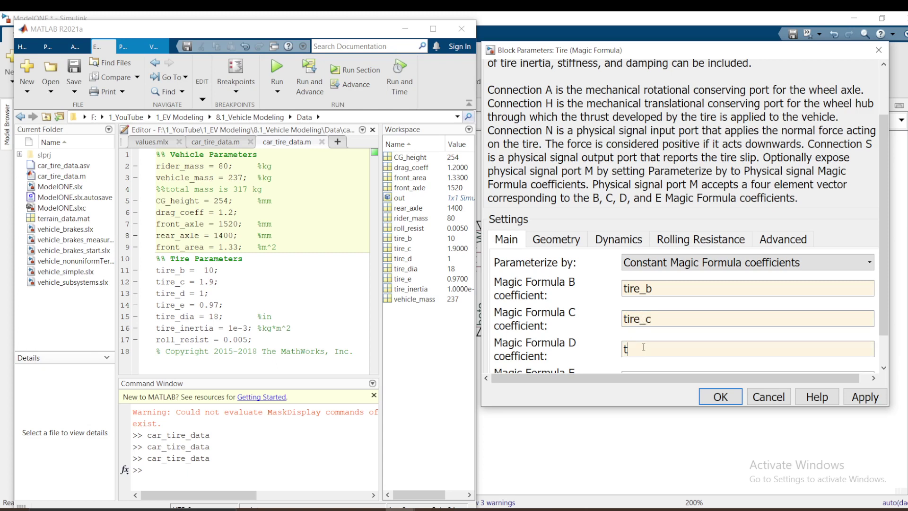
text(ire_d)
scroll(699, 316, down, 2)
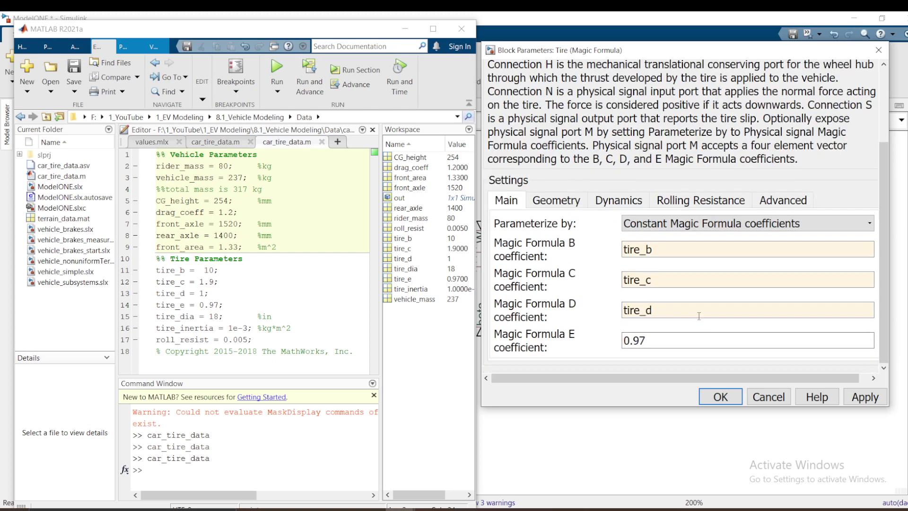
double_click(678, 340)
text(tire_e)
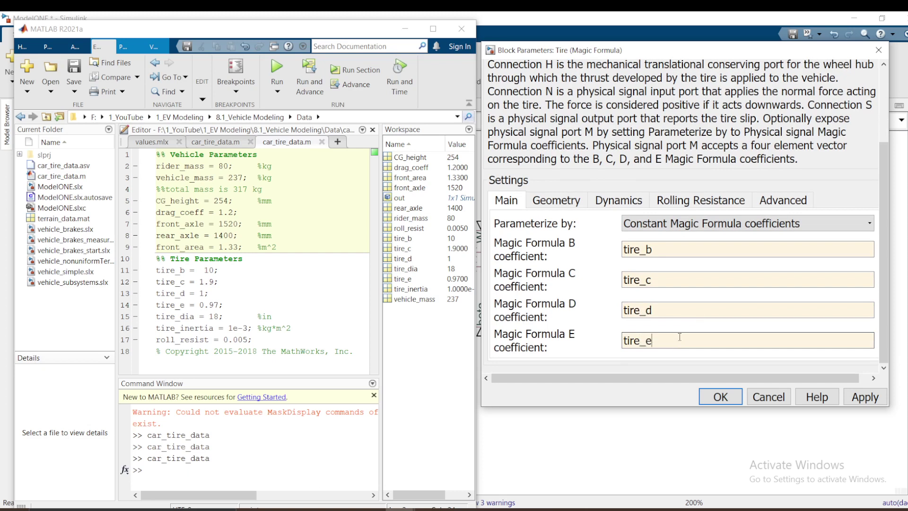
Set the tire's rolling radius to tire_dia/2 in inches in the geometry settings.
click(557, 200)
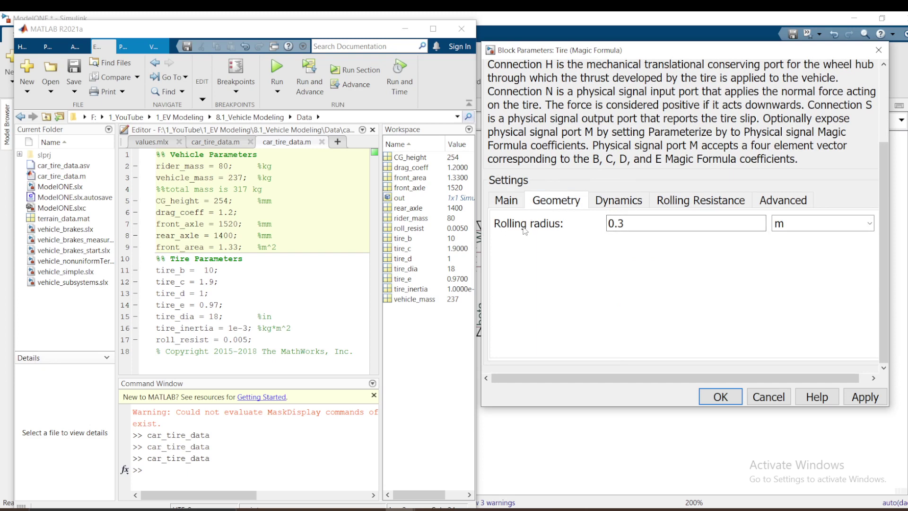
click(869, 223)
click(812, 309)
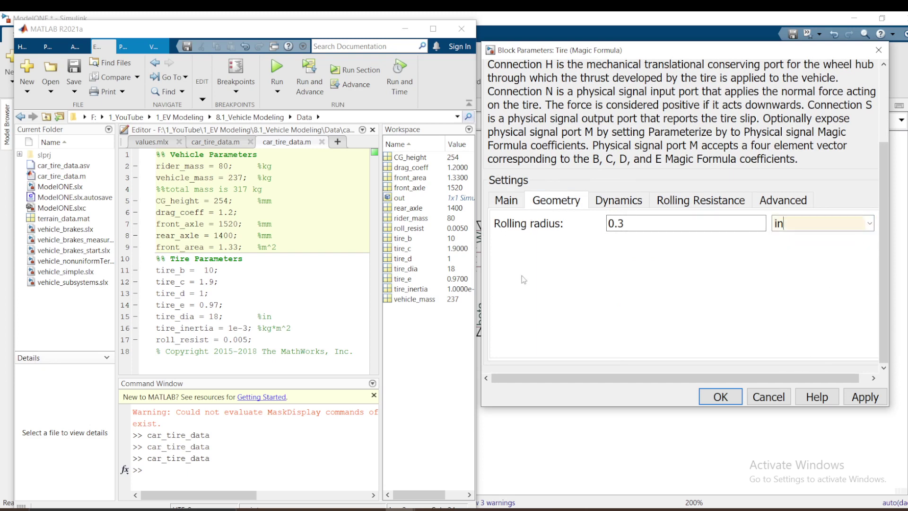
click(222, 318)
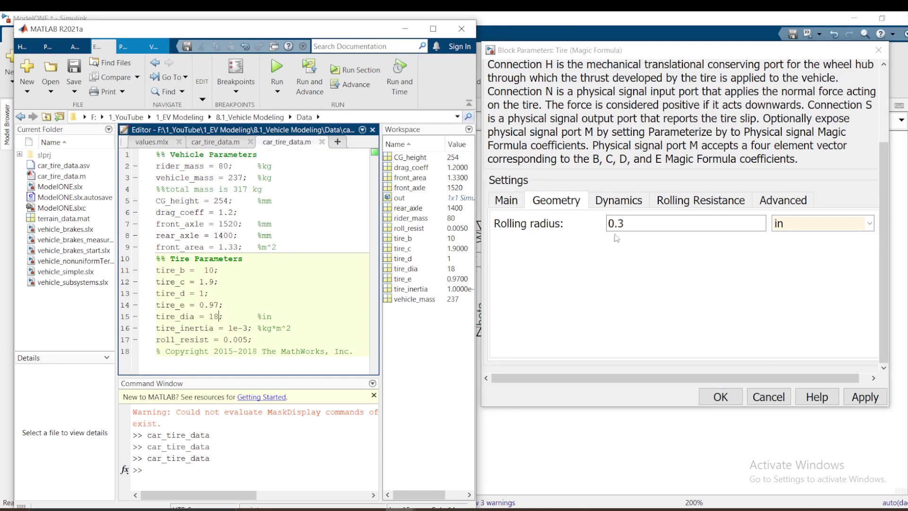
double_click(638, 225)
text(tire)
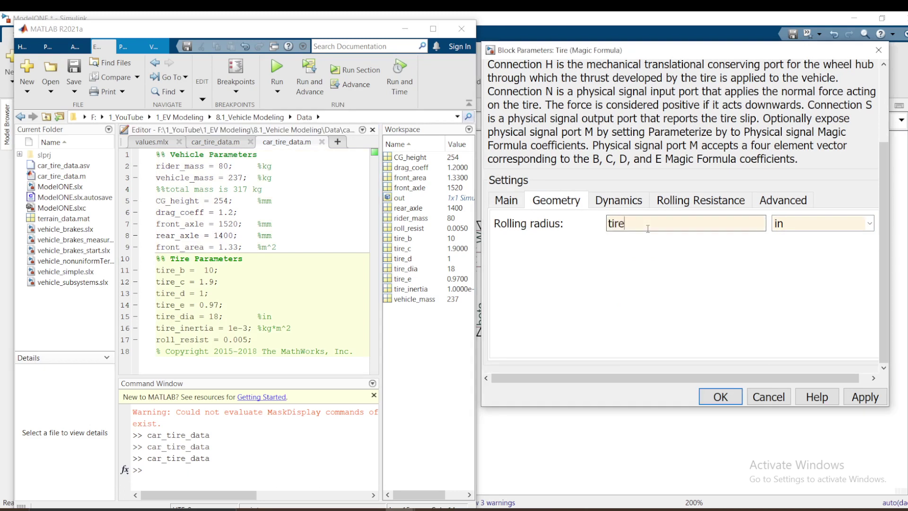
text(_dia/2)
Examine the tire's dynamics settings and the available compliance options.
click(626, 202)
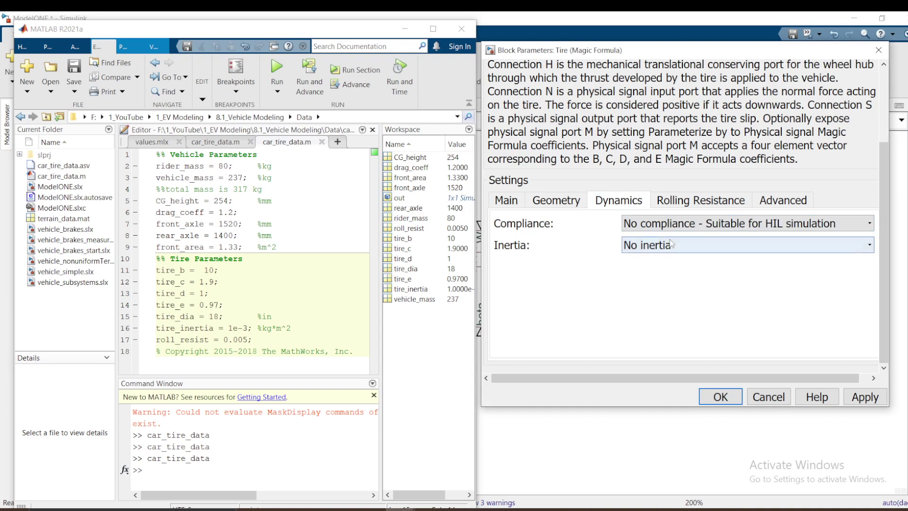
click(683, 223)
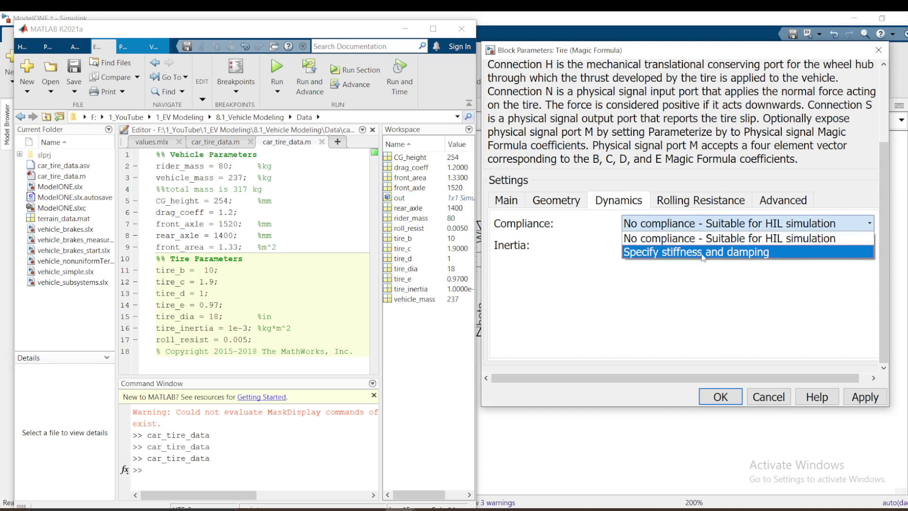
click(674, 269)
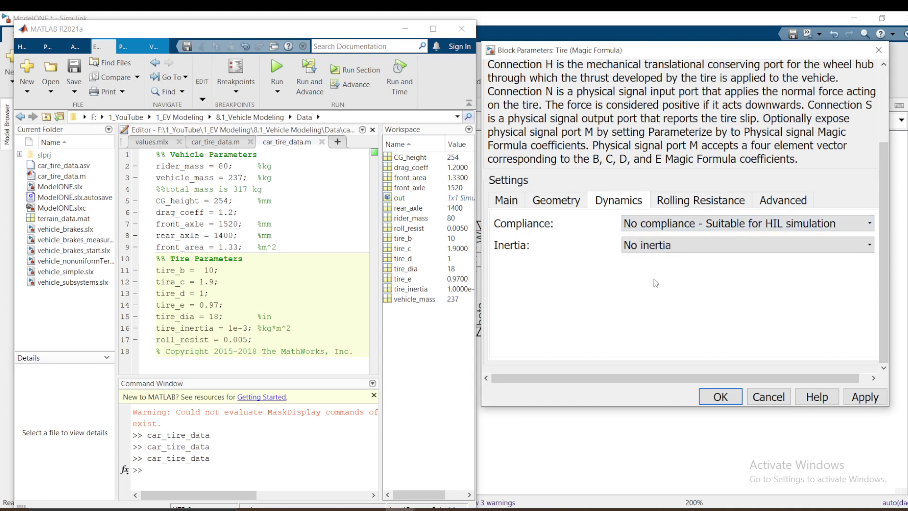
Turn the tire's rolling resistance on with the Constant coefficient model, set the coefficient to roll_resist, and accept the block parameters.
click(688, 203)
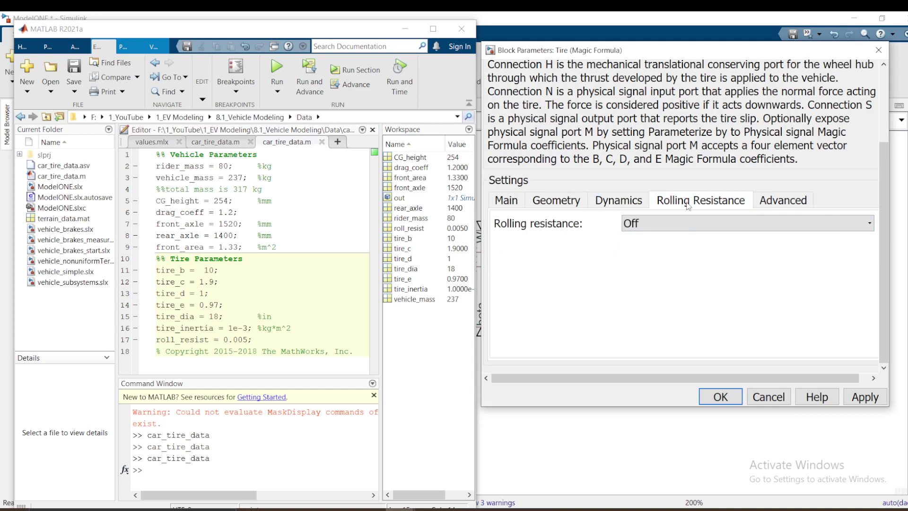
click(672, 223)
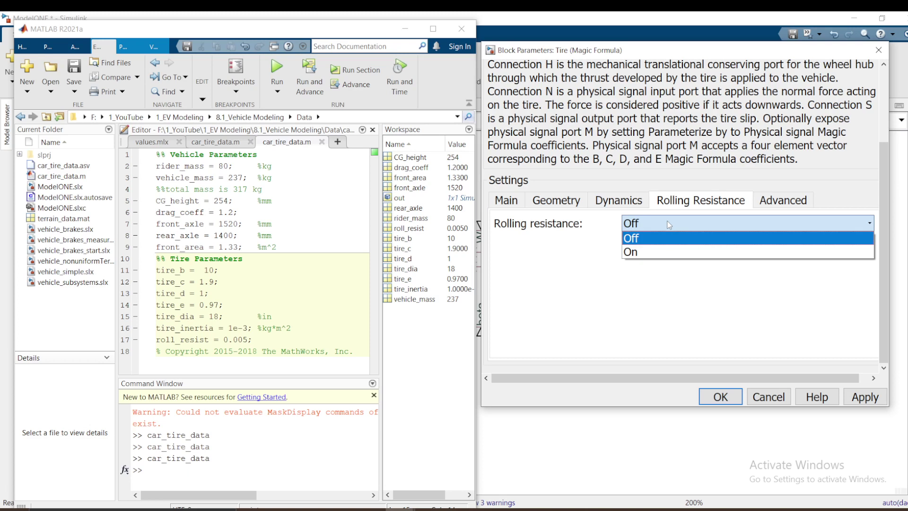
click(630, 251)
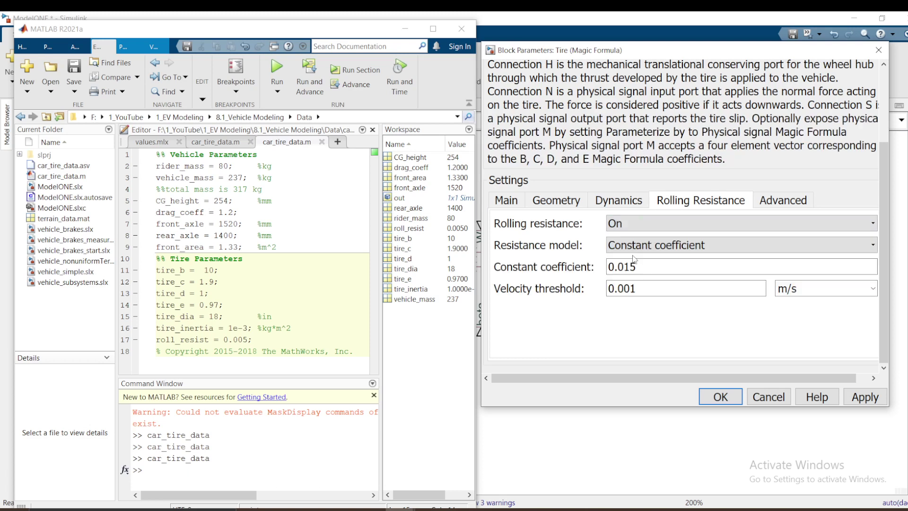
click(631, 245)
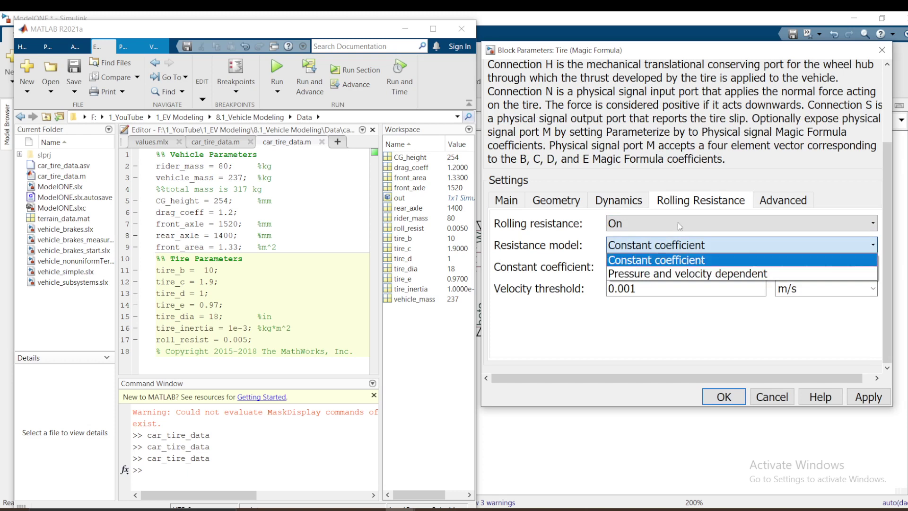
click(645, 261)
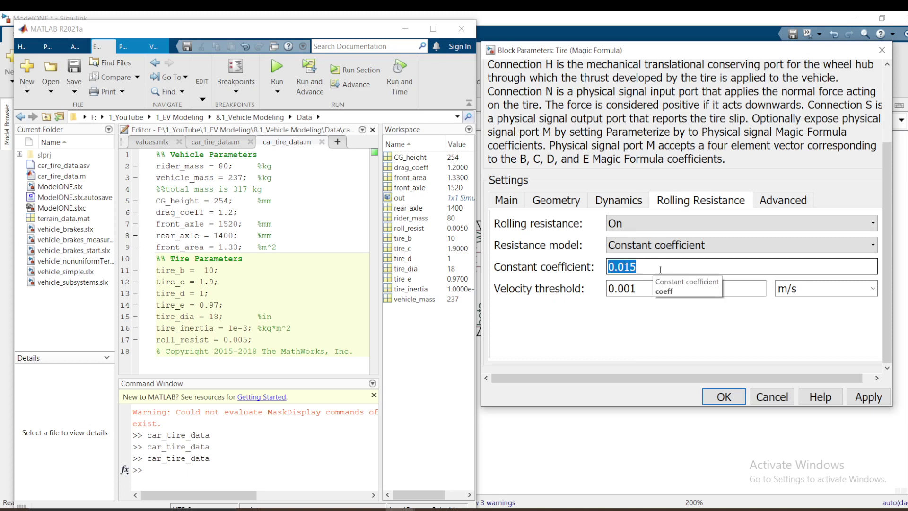
text(roll)
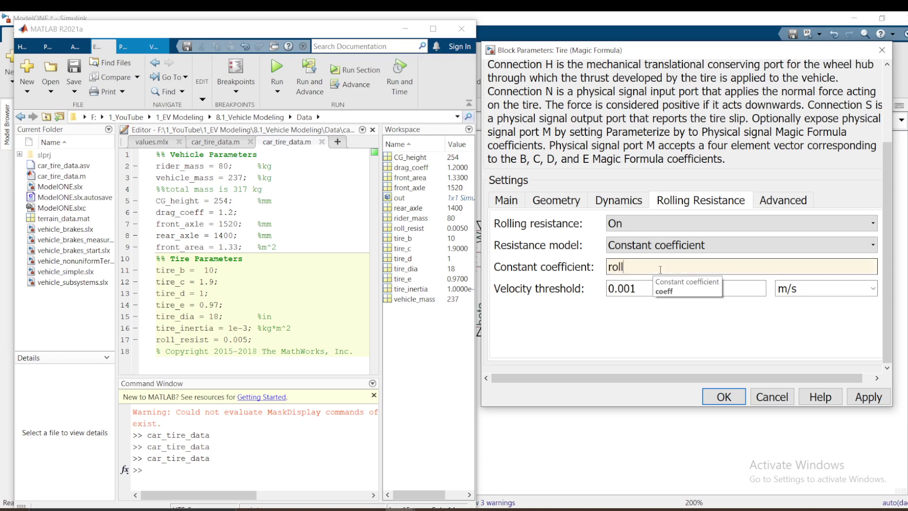
text(_resist)
click(780, 201)
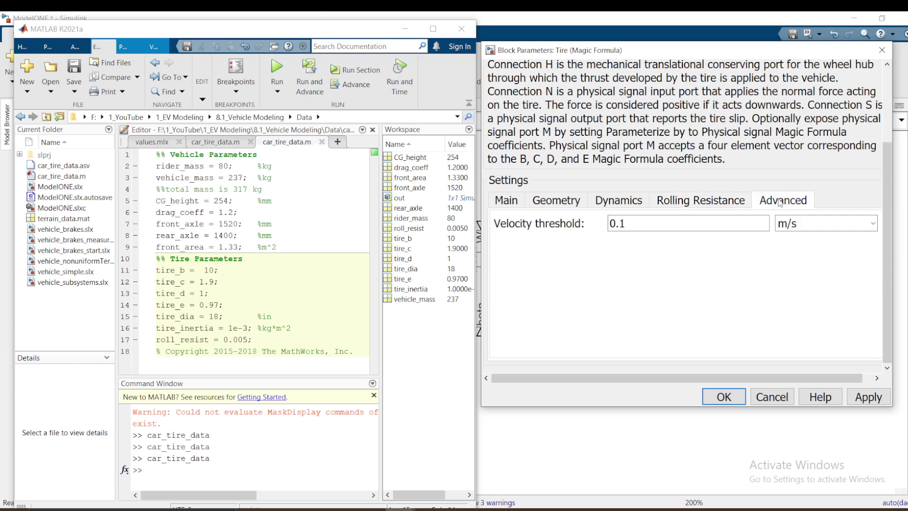
click(718, 207)
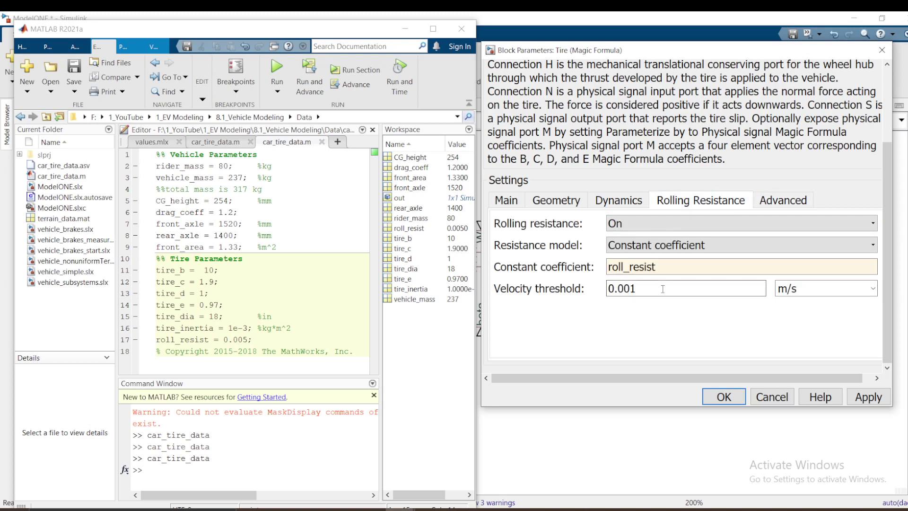
click(729, 398)
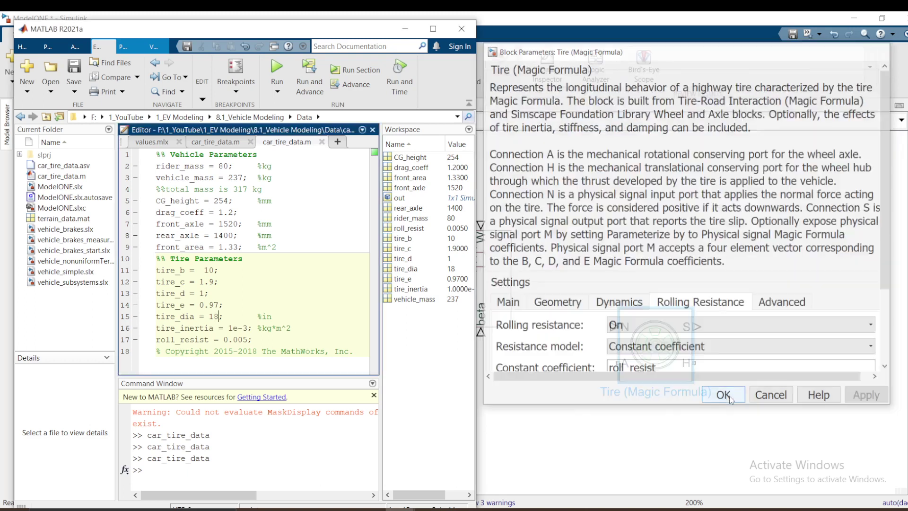
Return to the ModelONE diagram and move the tire block above and to the left of the Vehicle Body.
click(624, 299)
click(643, 335)
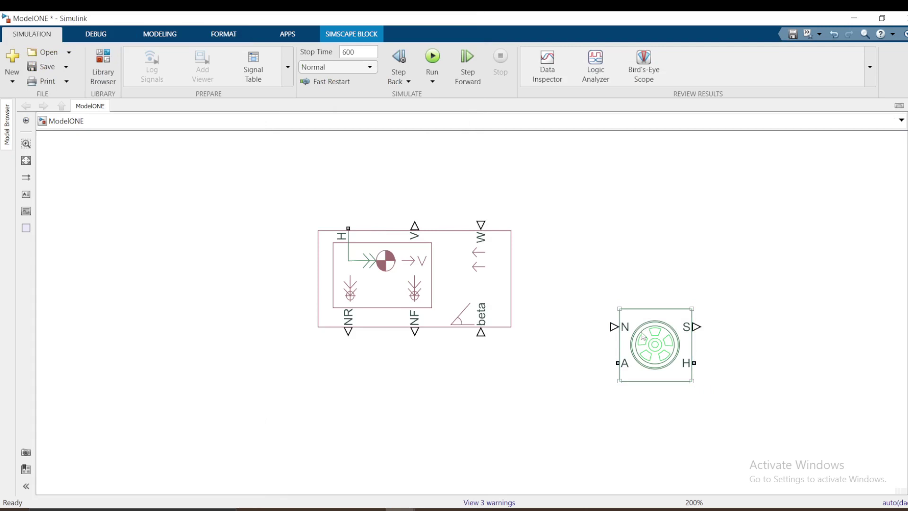
click(644, 340)
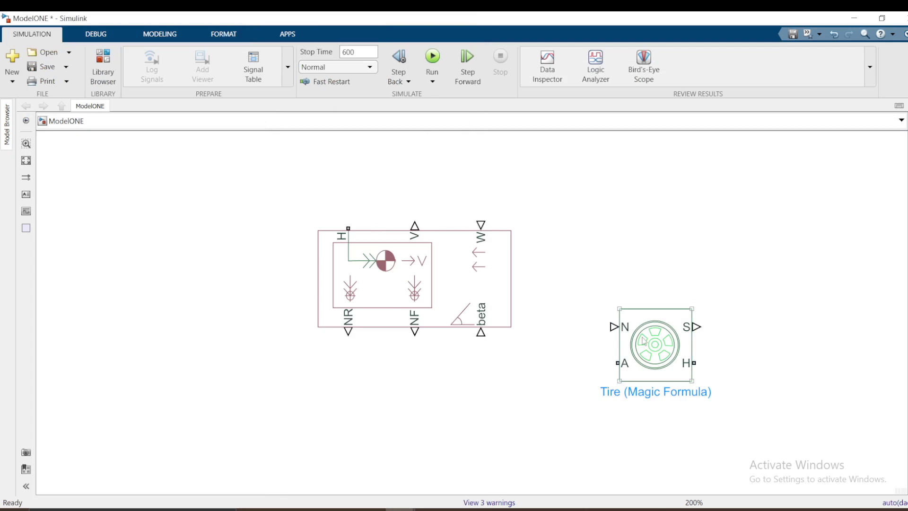
click(578, 337)
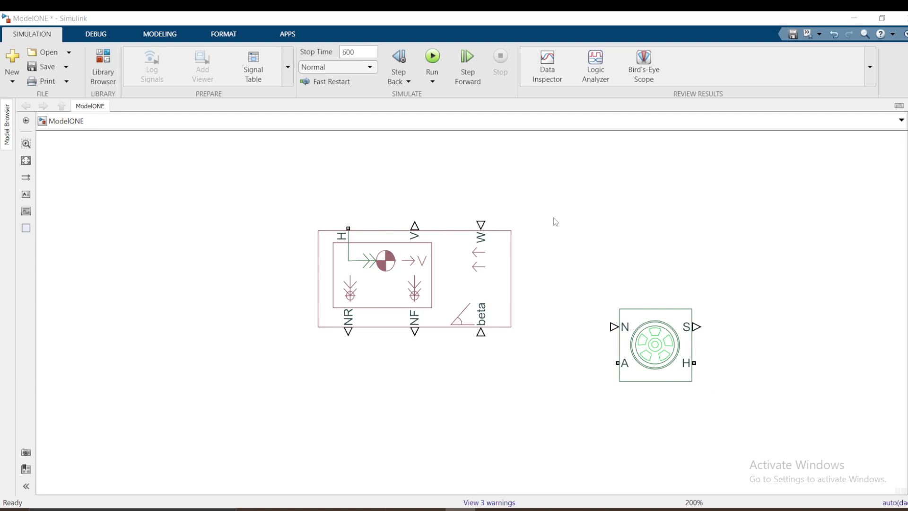
drag(664, 348, 266, 166)
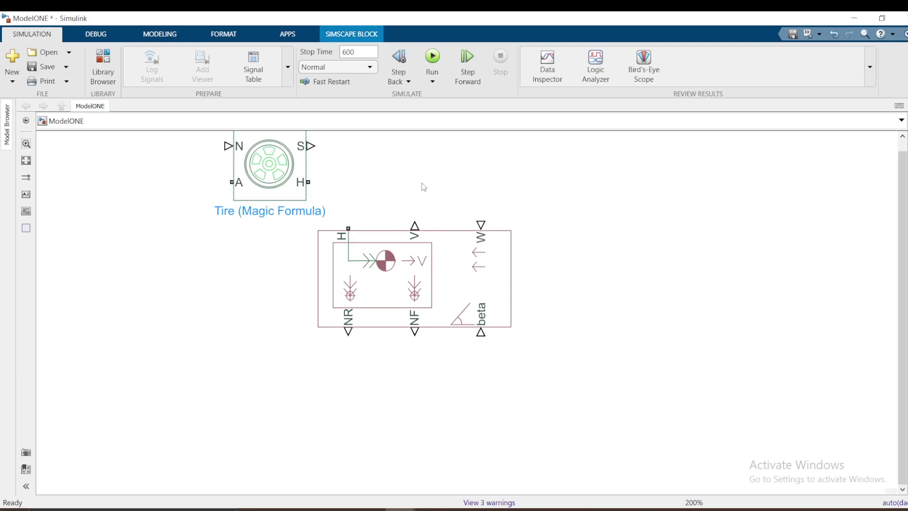
scroll(425, 186, up, 3)
click(473, 239)
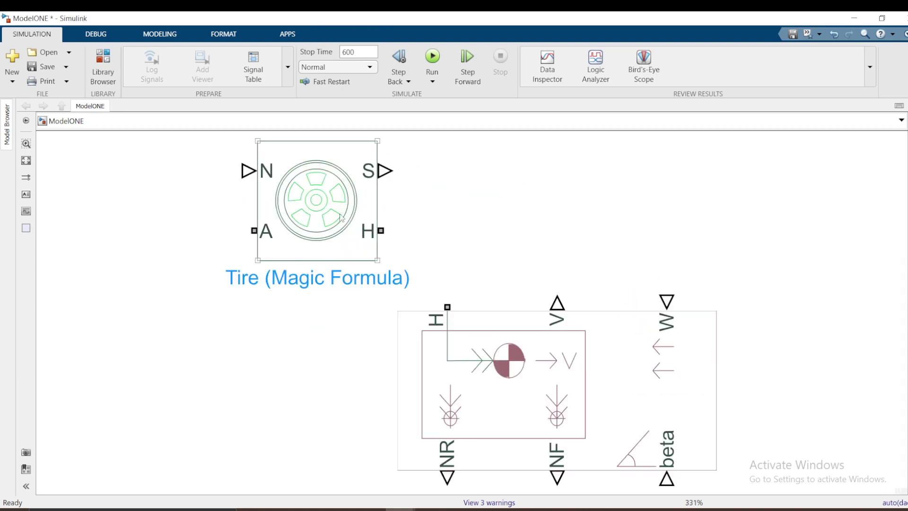
Rename the tire block as Rear Tire (Magic Formula).
click(259, 281)
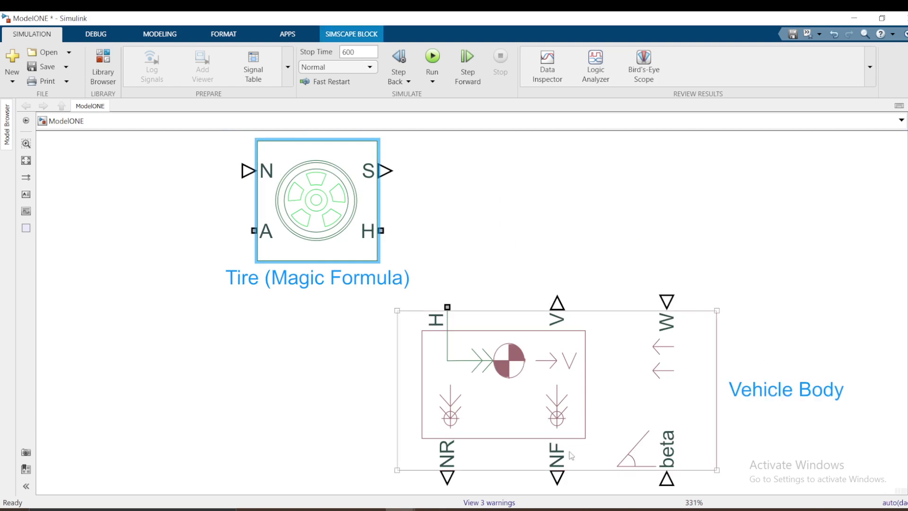
key(BackSpace)
key(BackSpace)
key(BackSpace)
key(BackSpace)
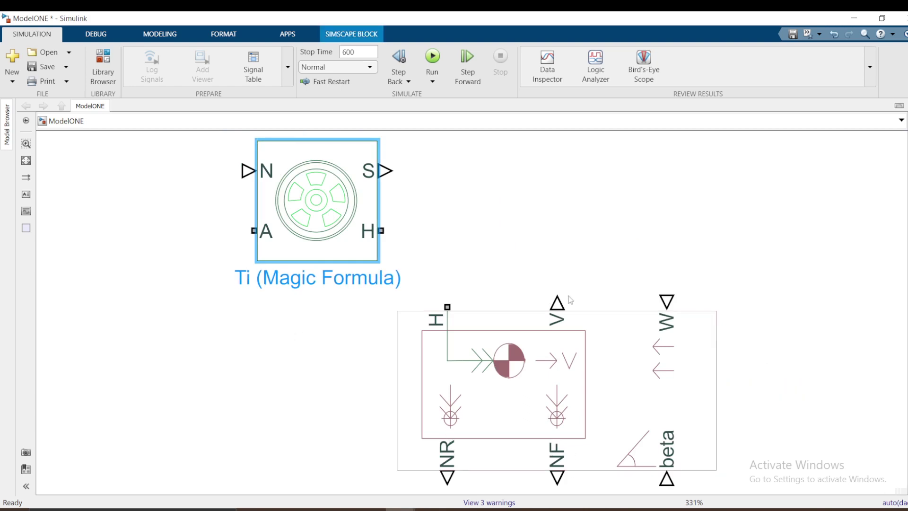
text(real)
key(BackSpace)
key(BackSpace)
key(BackSpace)
key(BackSpace)
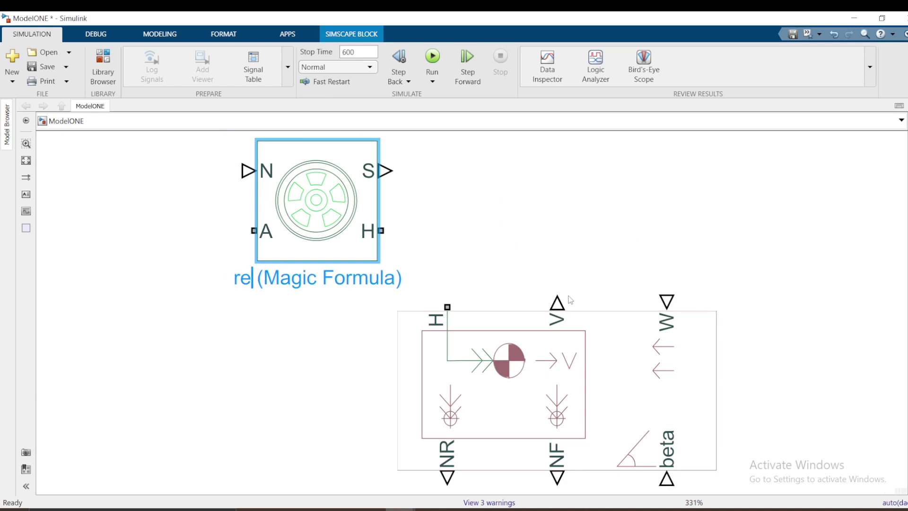
text(Rear )
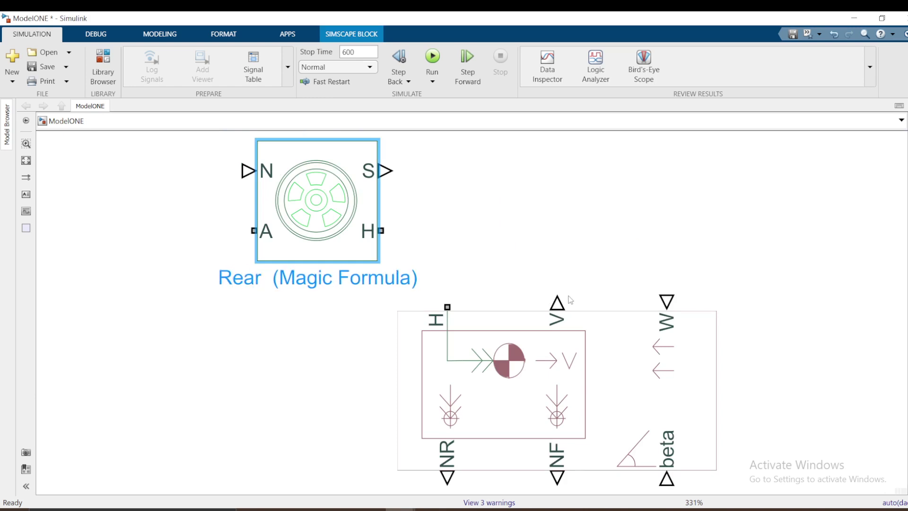
text(Tire)
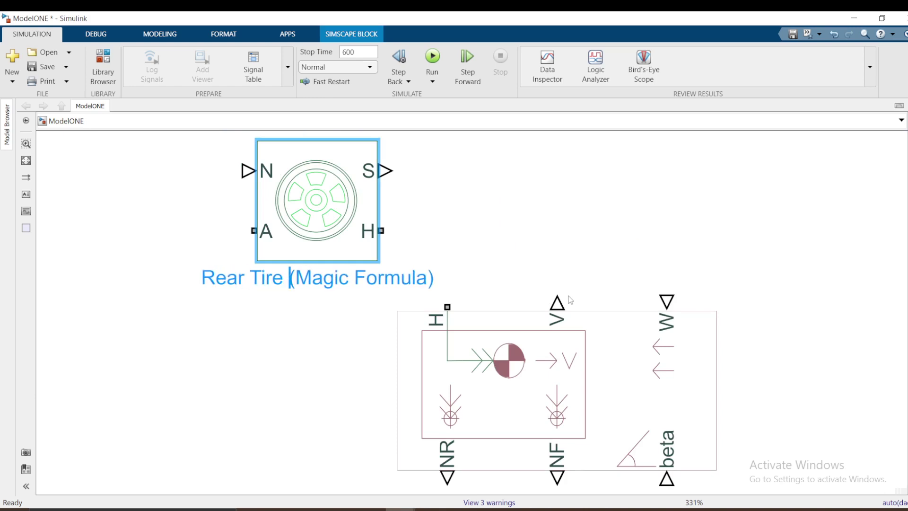
Shorten the rear tire block's name to Rear Tire by removing the (Magic Formula) suffix.
key(Right)
key(Right)
key(Right)
key(Right)
key(Right)
key(Right)
key(Right)
key(Right)
key(Right)
key(Right)
key(Right)
key(Right)
key(Right)
key(Right)
key(Right)
key(BackSpace)
key(BackSpace)
key(BackSpace)
key(BackSpace)
key(BackSpace)
key(BackSpace)
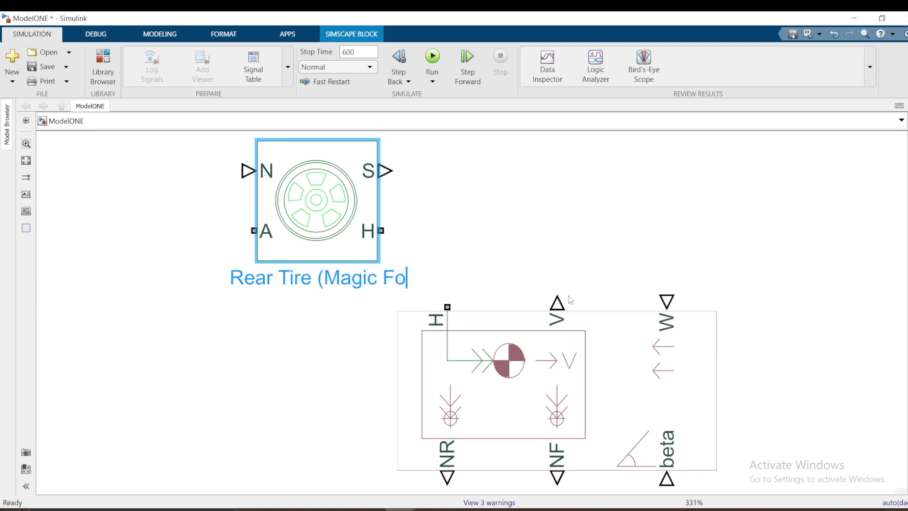
key(BackSpace)
key(BackSpace)
key(BackSpace)
key(BackSpace)
key(BackSpace)
key(BackSpace)
key(BackSpace)
key(BackSpace)
key(BackSpace)
key(BackSpace)
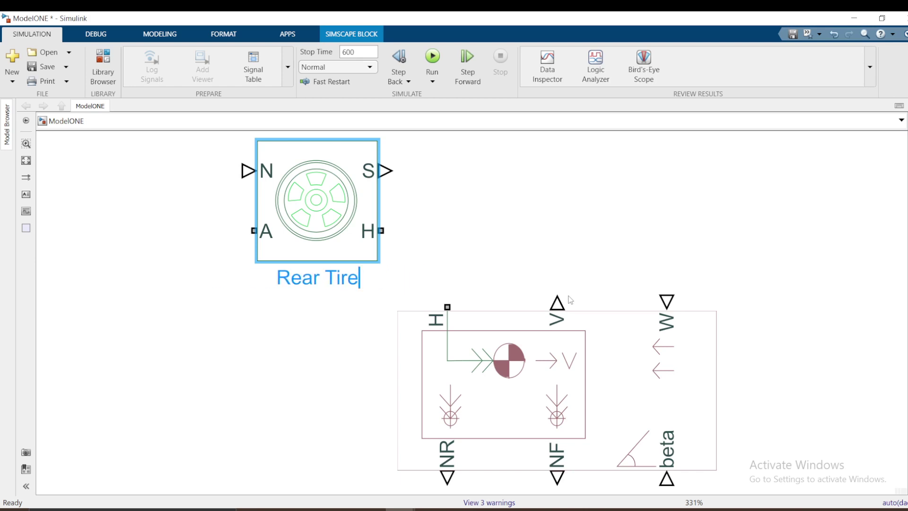
click(573, 257)
Duplicate the Rear Tire block to the other side above the Vehicle Body and name the copy Front Tire.
drag(346, 212, 772, 206)
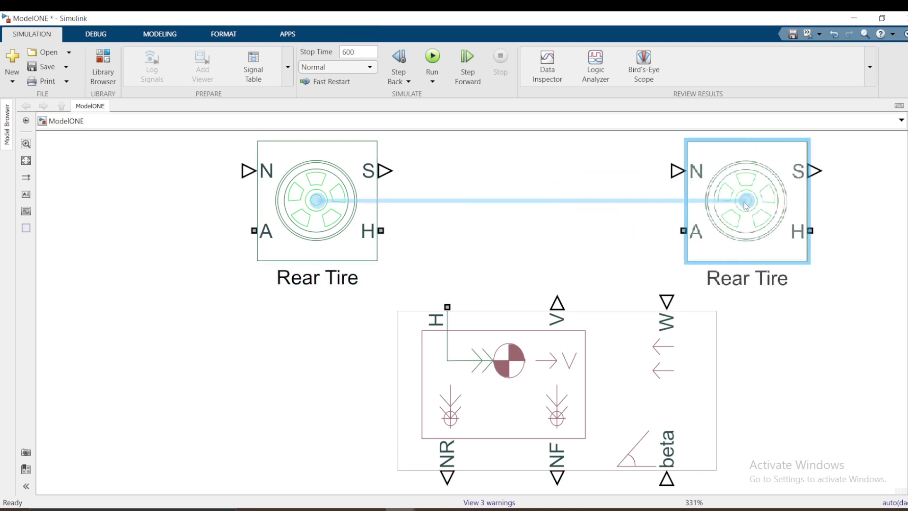
double_click(762, 277)
key(BackSpace)
key(BackSpace)
key(BackSpace)
key(BackSpace)
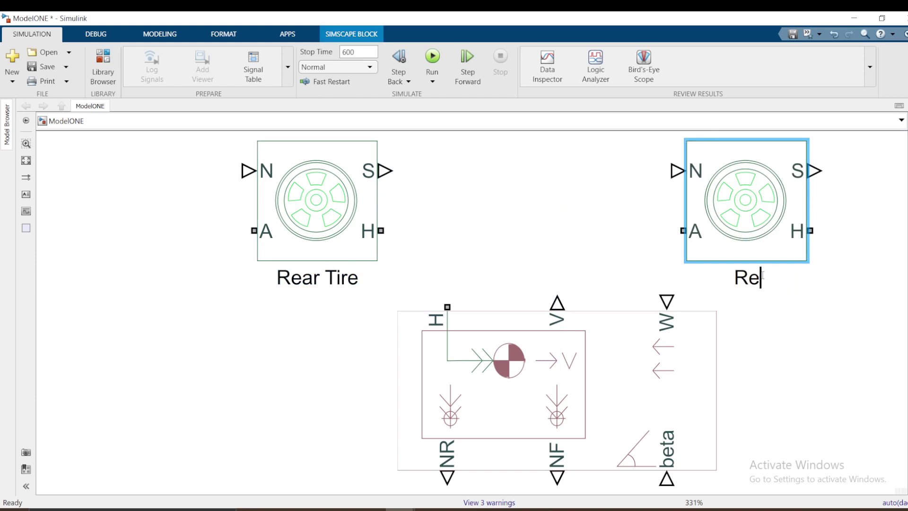
key(BackSpace)
key(BackSpace)
text(Front Tire)
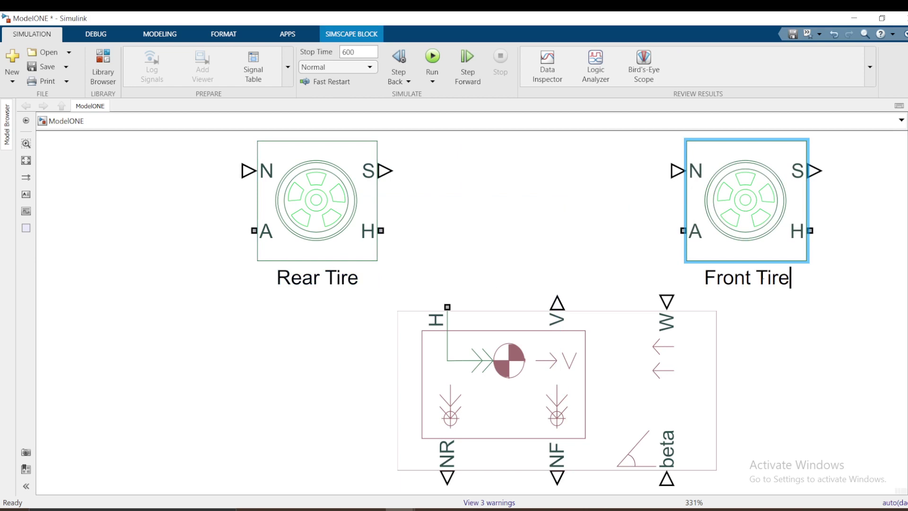
key(Escape)
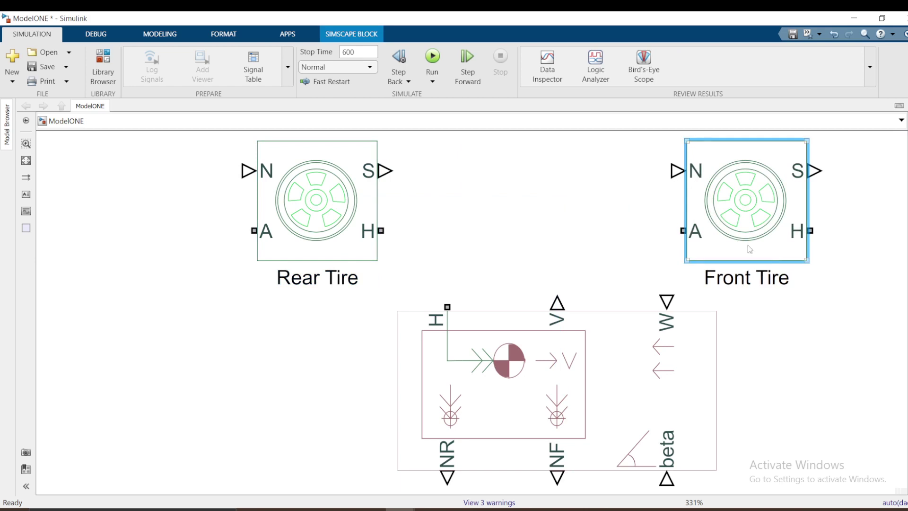
Rotate the Rear Tire block clockwise three times so ports S and H face up and N and A face down.
click(570, 225)
double_click(548, 214)
key(Escape)
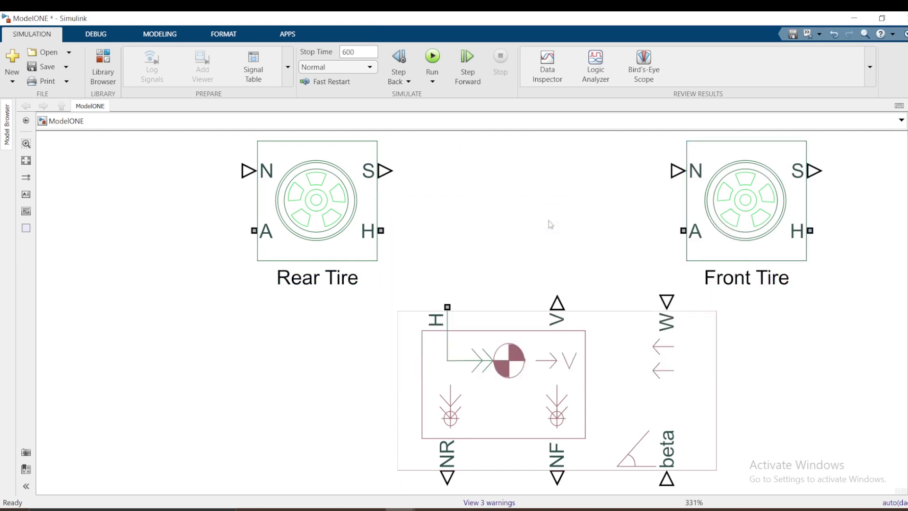
scroll(553, 231, right, 2)
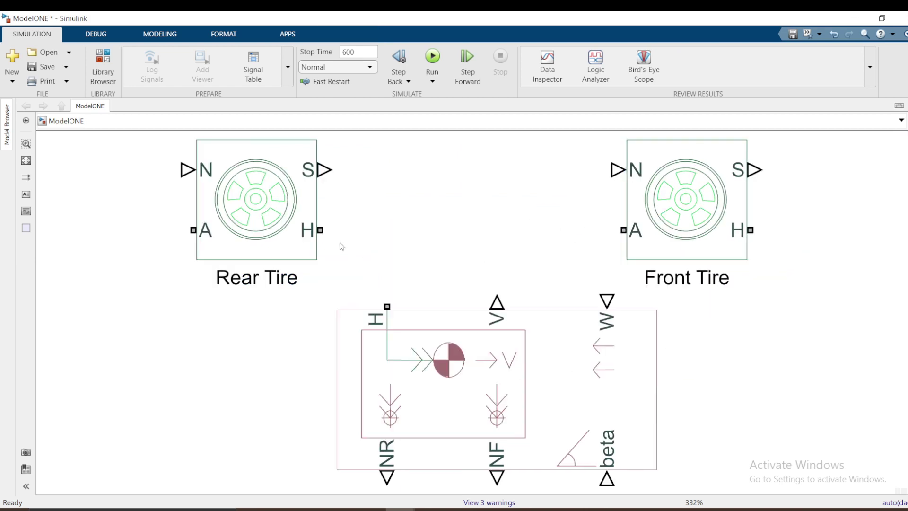
click(257, 179)
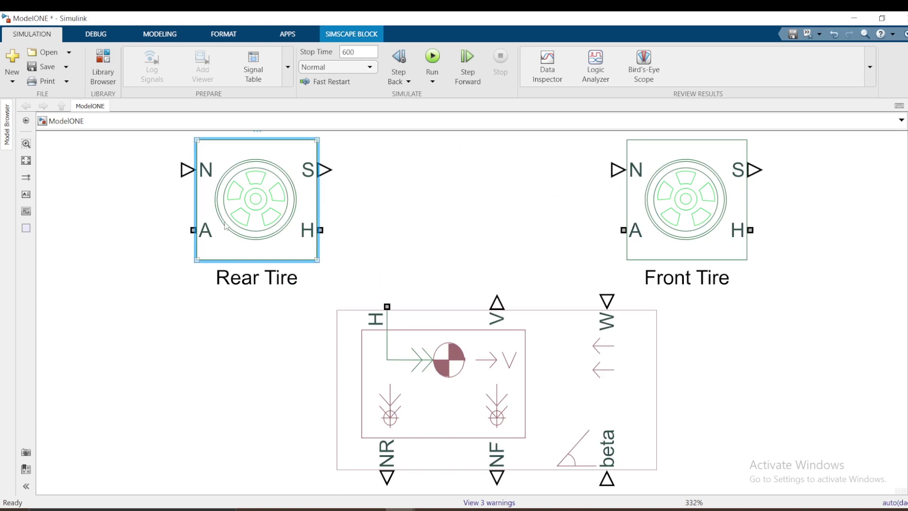
key(ctrl+r)
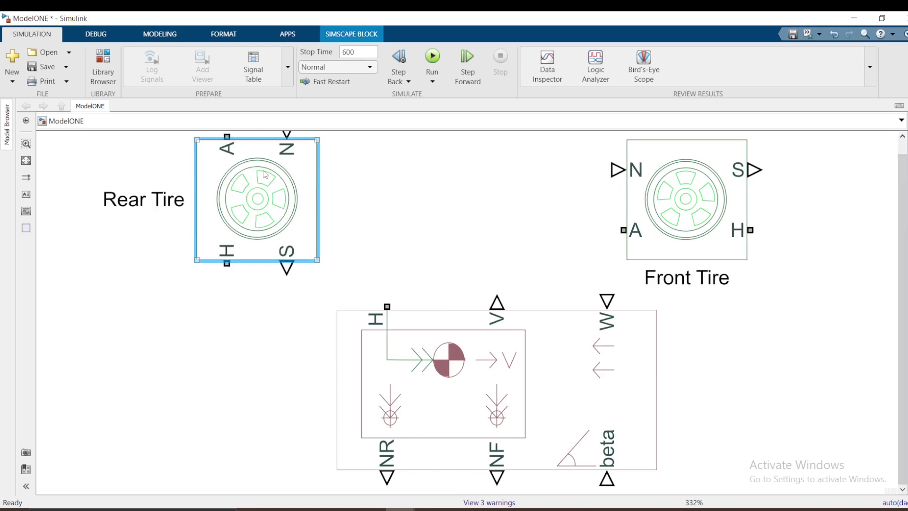
key(ctrl+r)
key(ctrl+r)
click(690, 202)
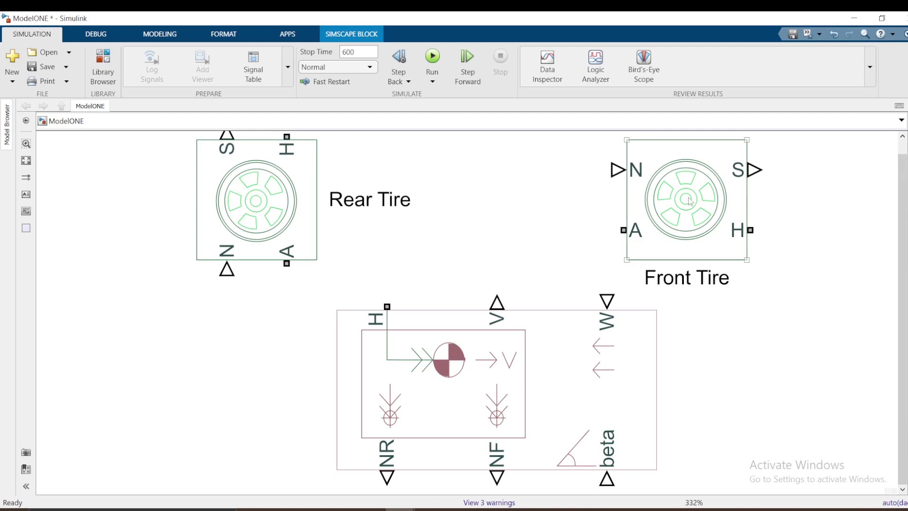
click(336, 169)
click(292, 146)
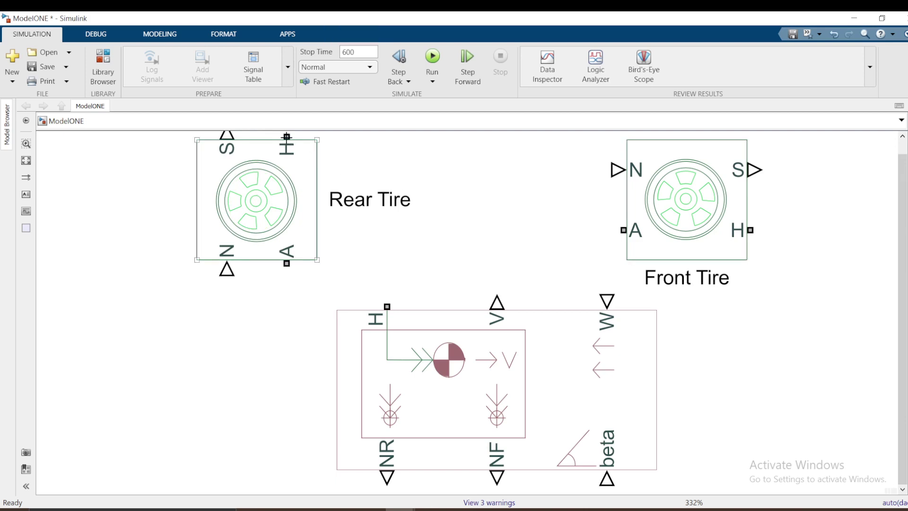
click(287, 137)
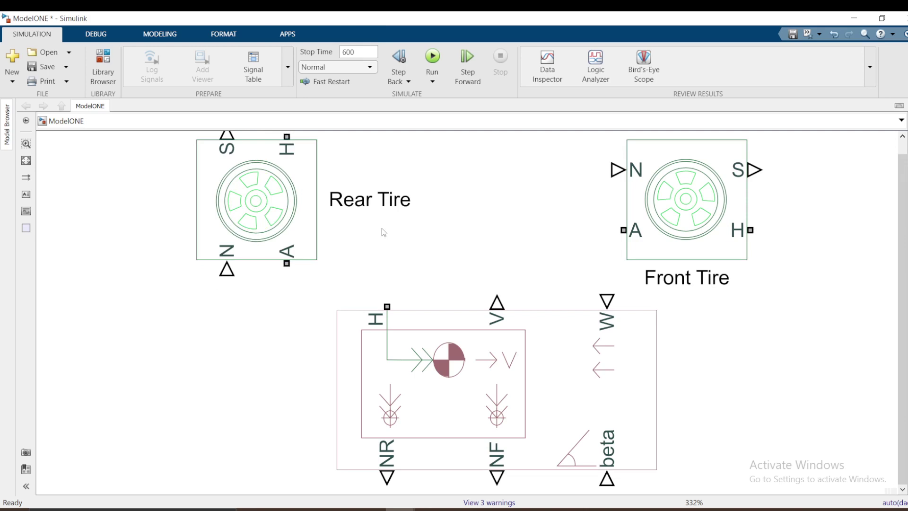
Rotate the Front Tire block clockwise three times and flip it so its H port is on the side nearest the Rear Tire.
click(665, 203)
key(ctrl+r)
key(ctrl+r)
key(ctrl+r)
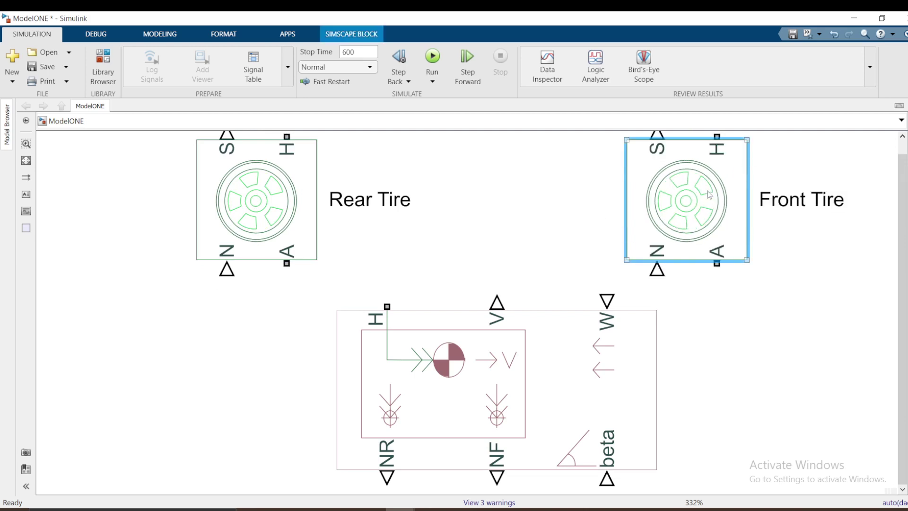
key(ctrl+i)
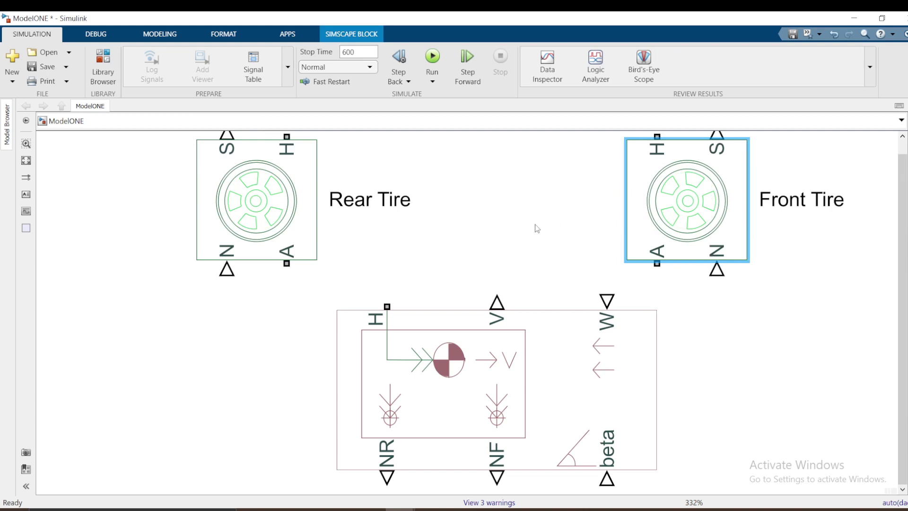
click(537, 228)
key(space)
Move both tire blocks farther above the Vehicle Body and connect their H ports with a line.
scroll(537, 230, down, 2)
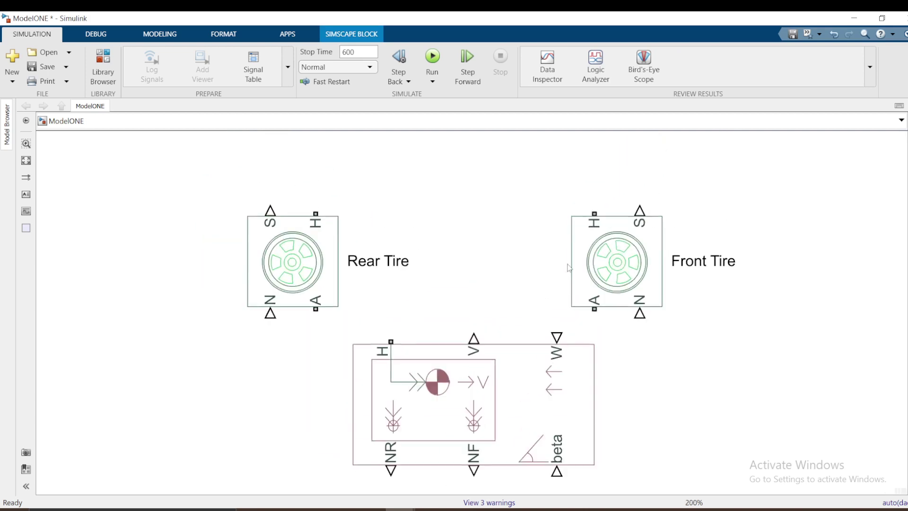
drag(620, 258, 620, 208)
drag(301, 251, 301, 199)
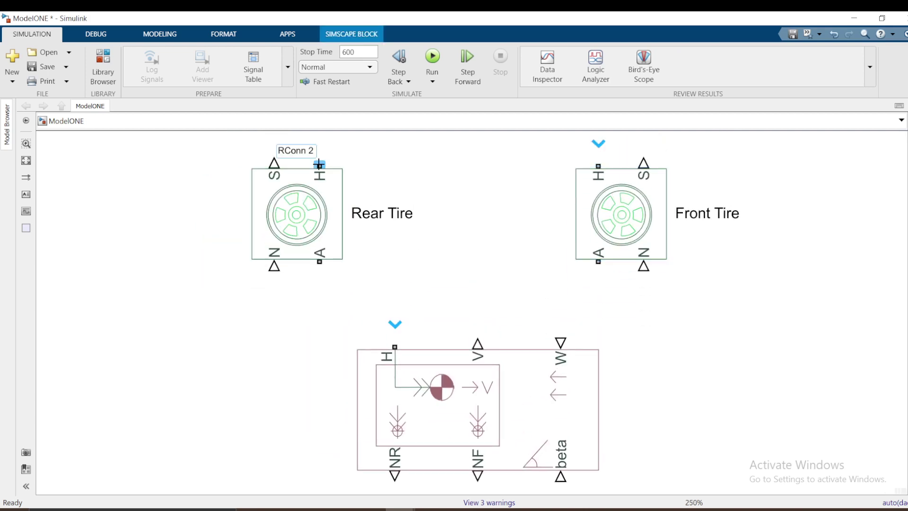
drag(320, 164, 598, 166)
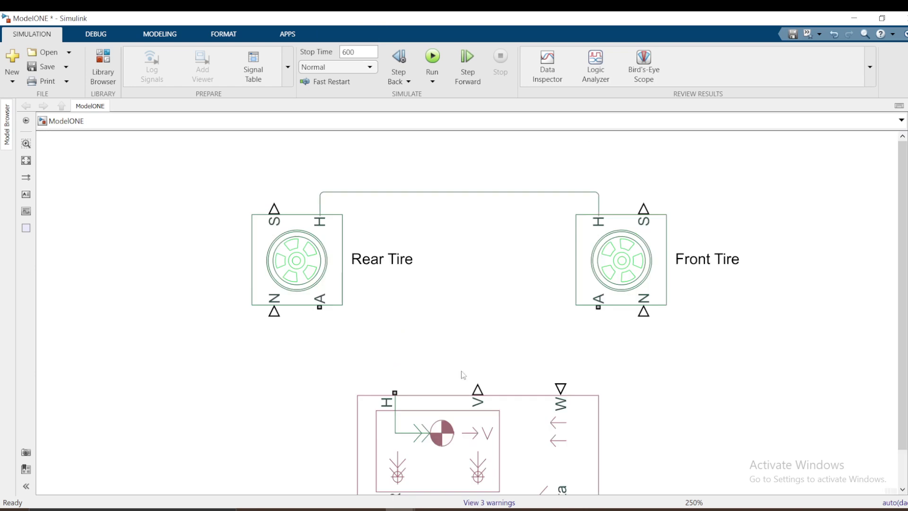
Place the Rear Tire's name on the block's outer side and connect the Vehicle Body's H port to the line between the tires.
drag(374, 256, 314, 356)
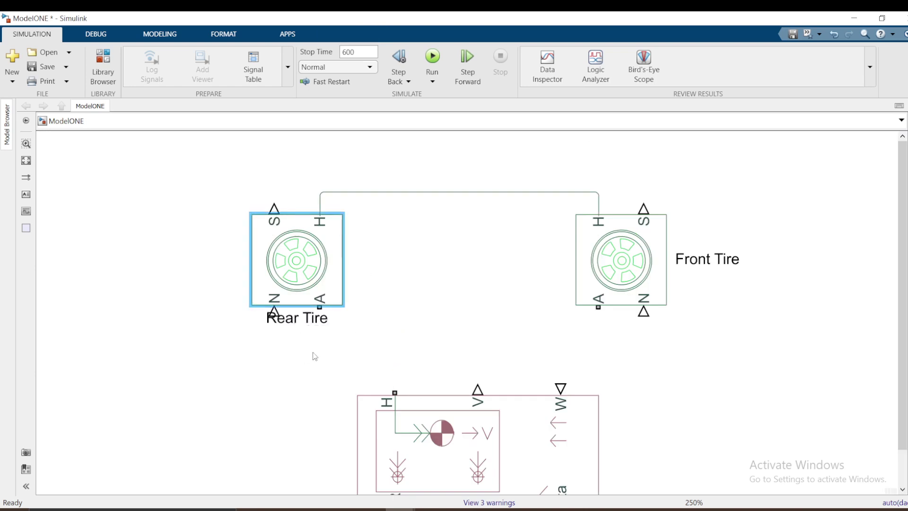
drag(293, 318, 176, 293)
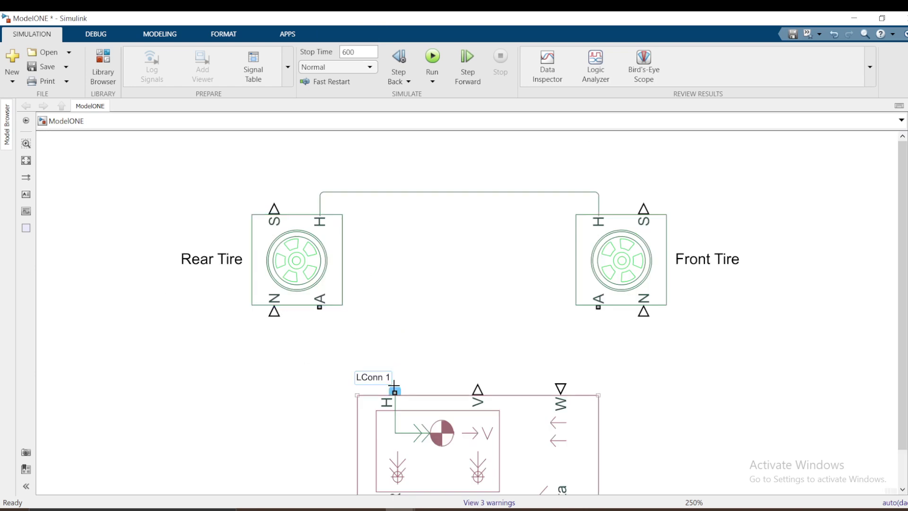
drag(394, 387, 395, 192)
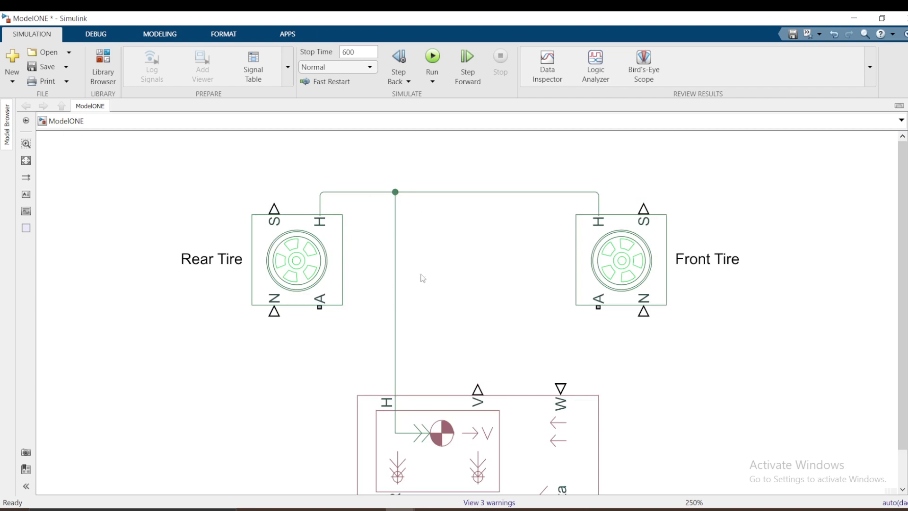
Spread the Front Tire and Rear Tire blocks slightly farther apart and down, and adjust the Vehicle Body's position beneath them.
drag(595, 259, 617, 282)
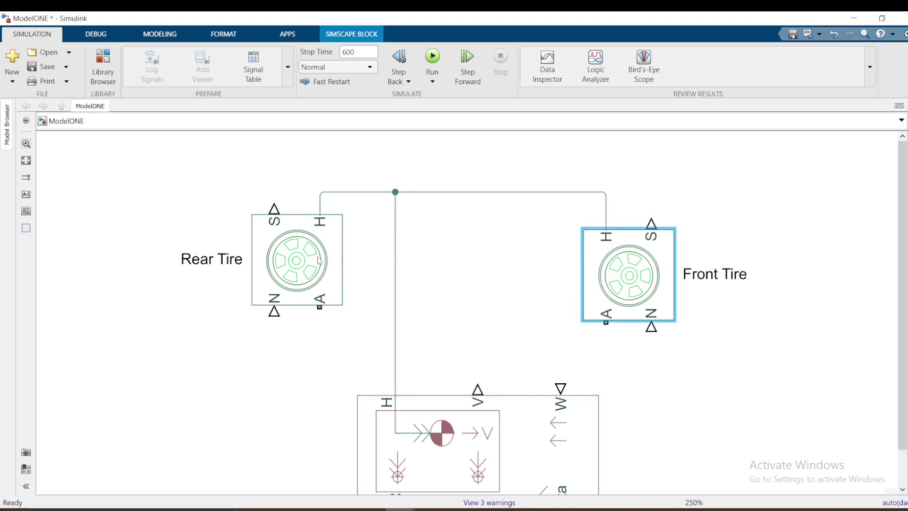
drag(319, 260, 295, 265)
scroll(474, 312, down, 2)
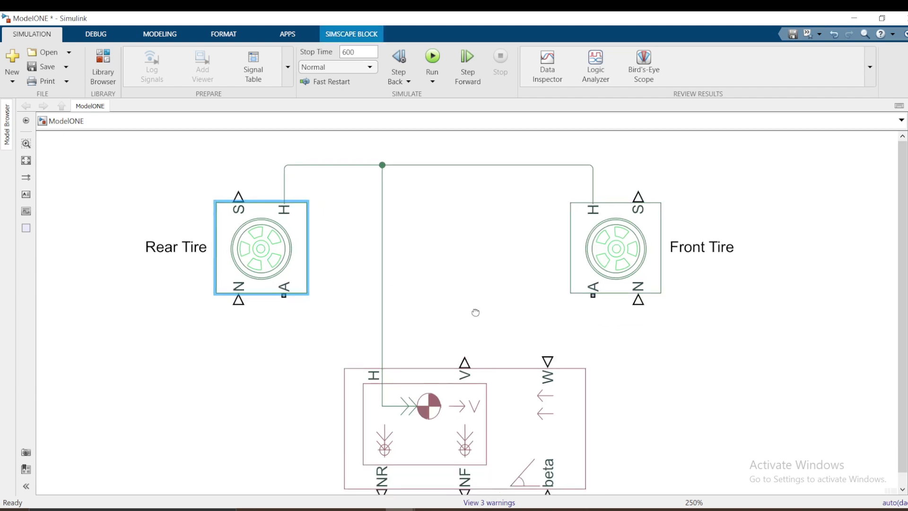
scroll(480, 362, down, 1)
mouse_move(471, 402)
mouse_down()
mouse_move(471, 375)
mouse_move(471, 394)
mouse_up()
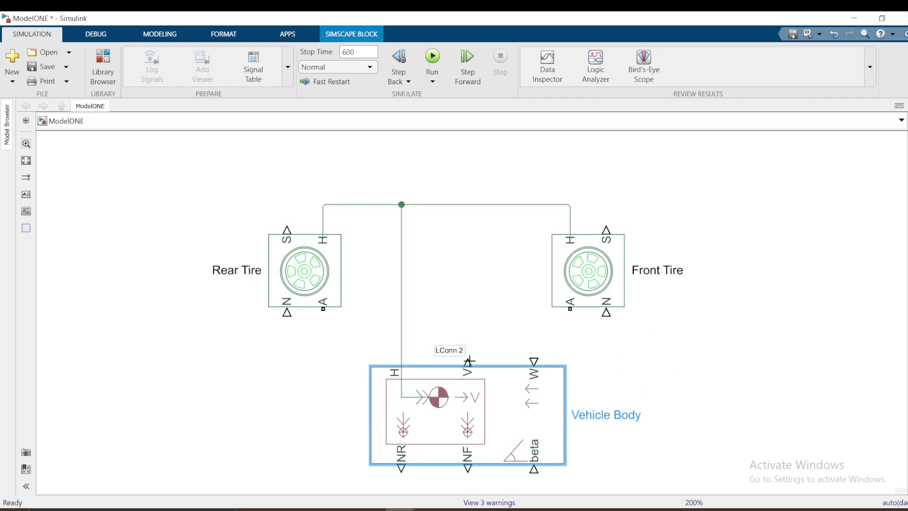
Add a PS-Simulink Converter connected to the Vehicle Body's V port, moving the Front Tire outward to make room.
drag(467, 363, 468, 330)
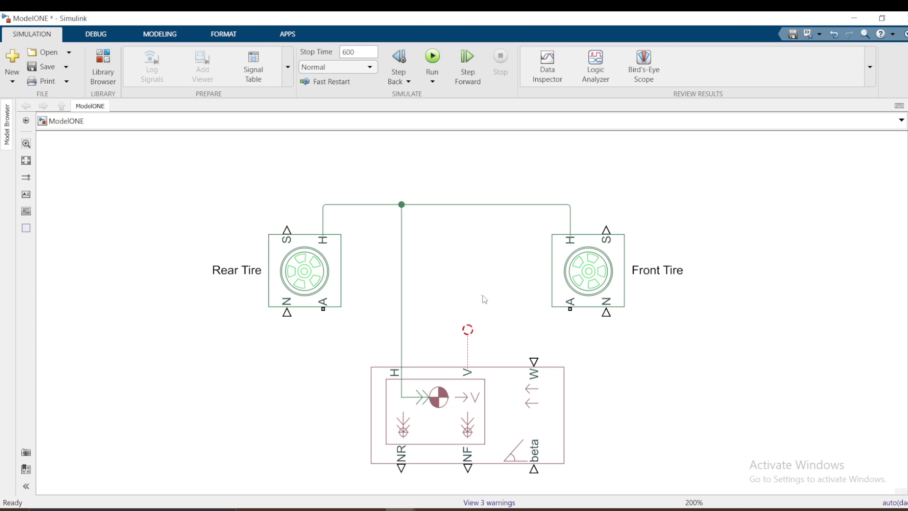
text(s)
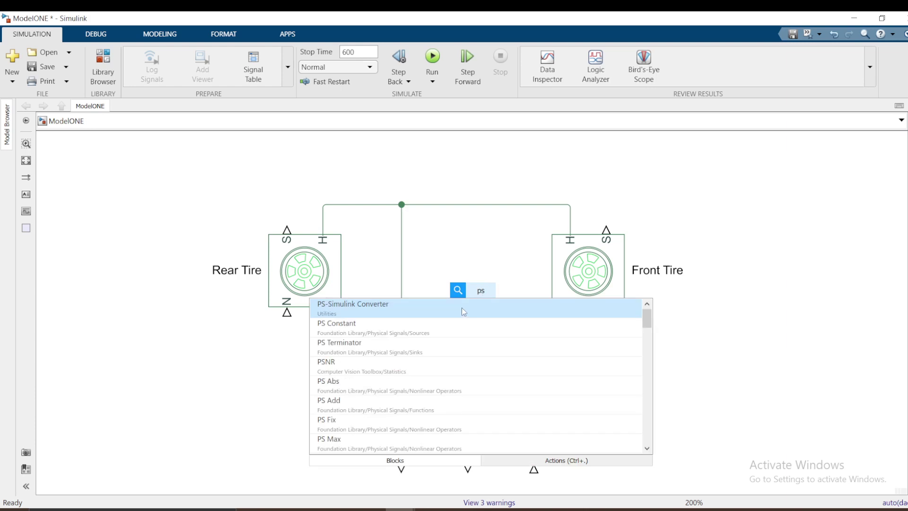
click(428, 307)
click(615, 274)
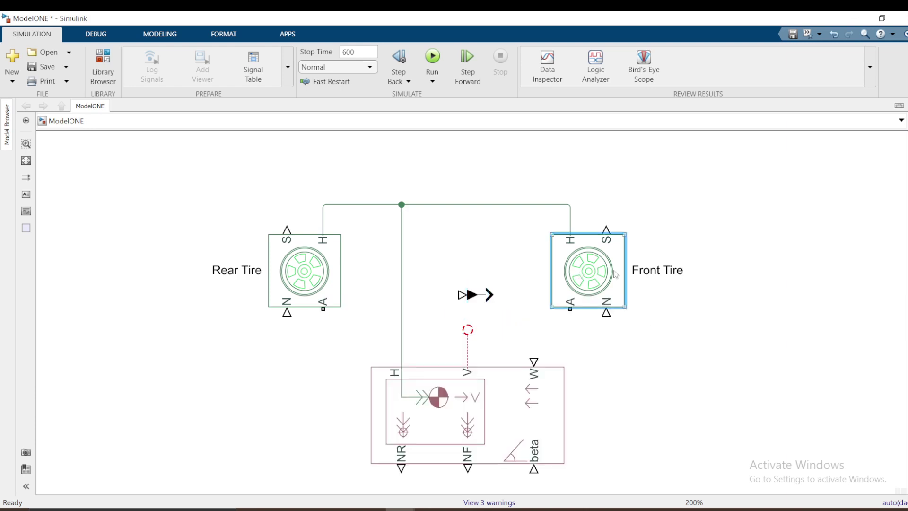
drag(614, 273, 784, 274)
drag(478, 294, 560, 286)
click(468, 330)
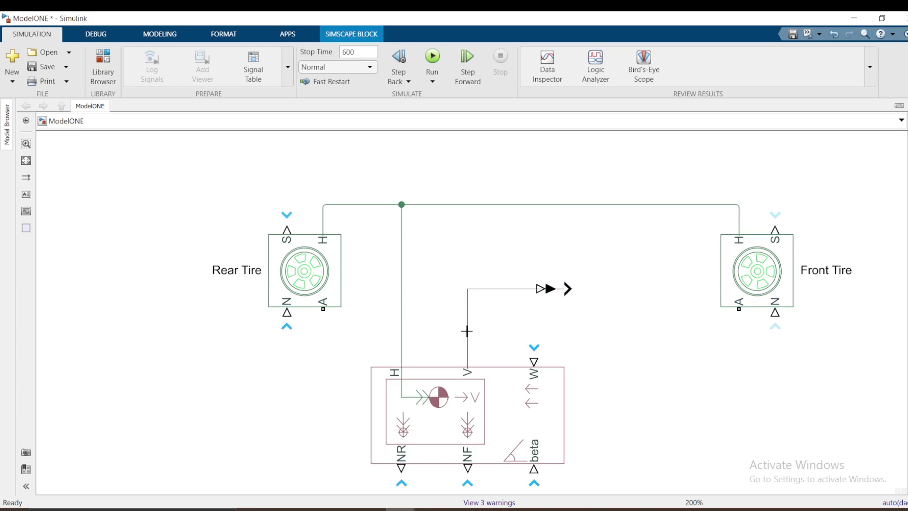
Add a Scope block connected to the PS-Simulink Converter's output and space it slightly away from the converter.
double_click(602, 292)
text(scope)
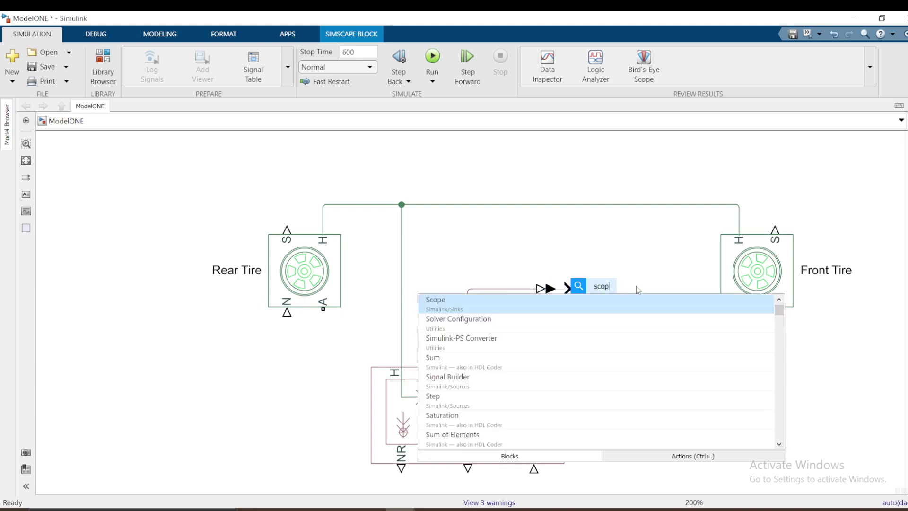
click(575, 303)
click(570, 297)
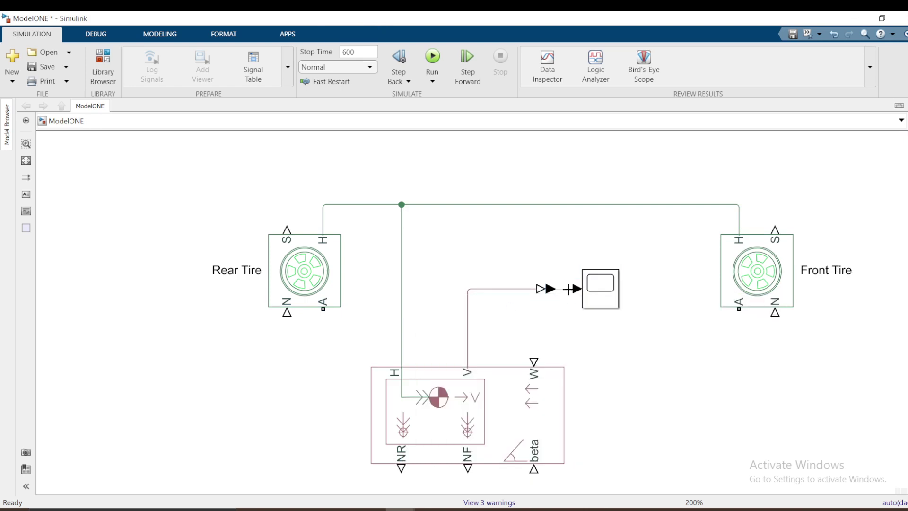
drag(597, 294, 609, 293)
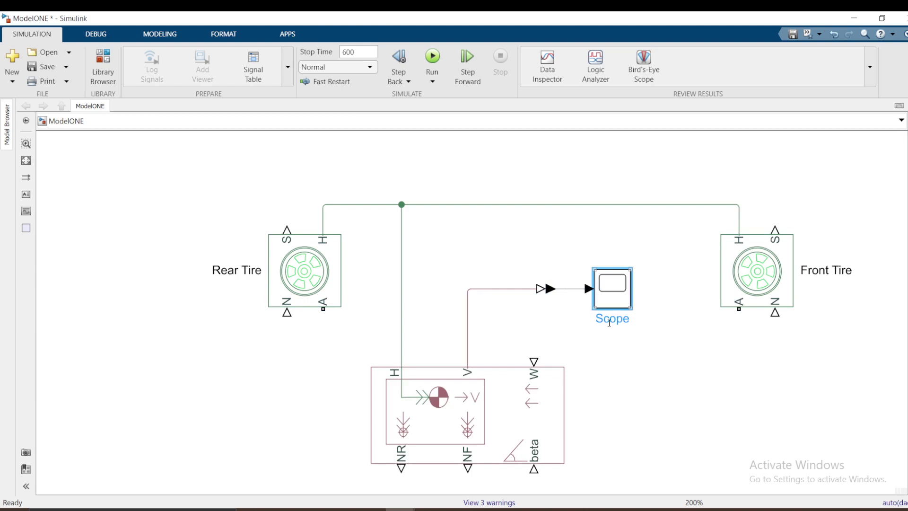
Rename the Scope block as Speedometer.
double_click(611, 319)
text(Speedmeter)
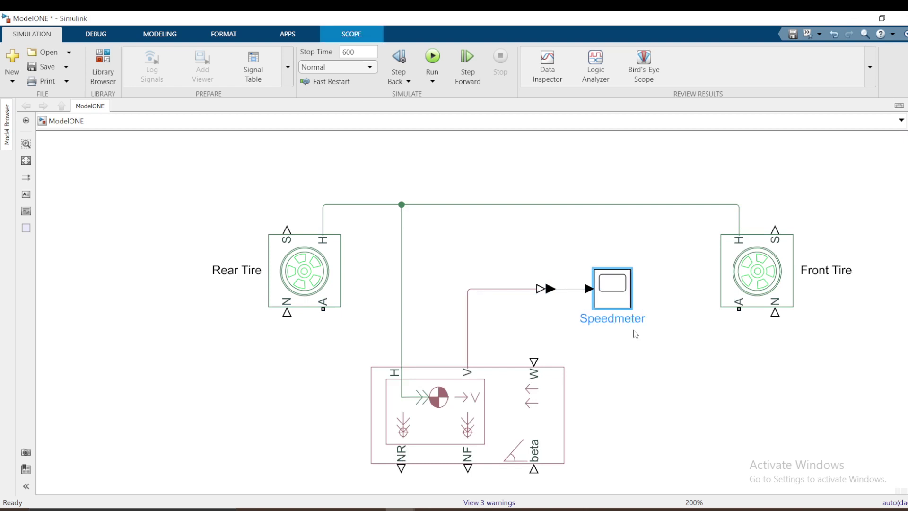
key(Return)
right_click(625, 323)
click(622, 321)
click(615, 322)
text(o)
click(662, 351)
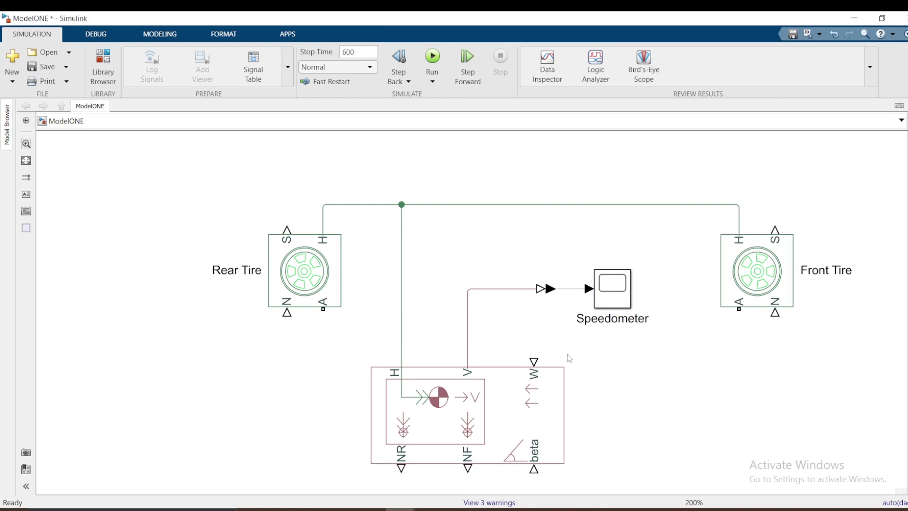
drag(484, 426, 466, 360)
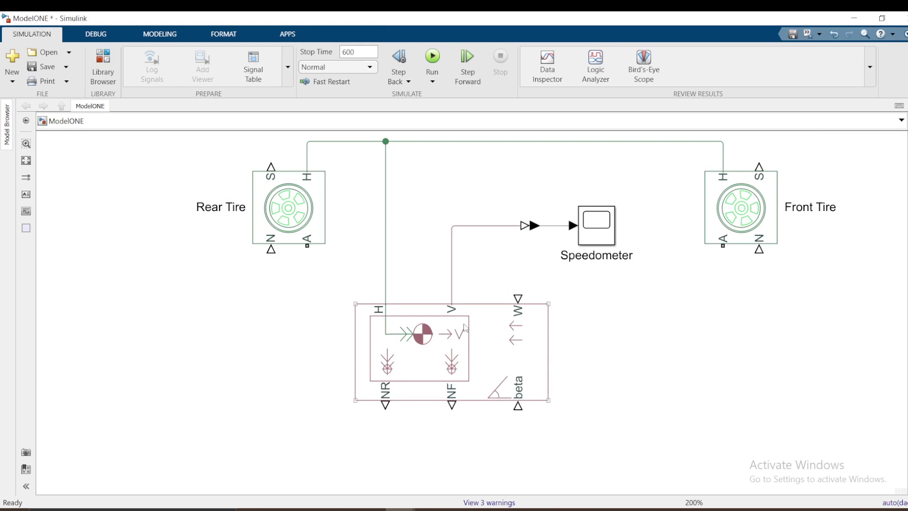
drag(518, 294, 518, 261)
click(499, 361)
click(517, 249)
click(526, 328)
click(601, 291)
drag(514, 278, 517, 262)
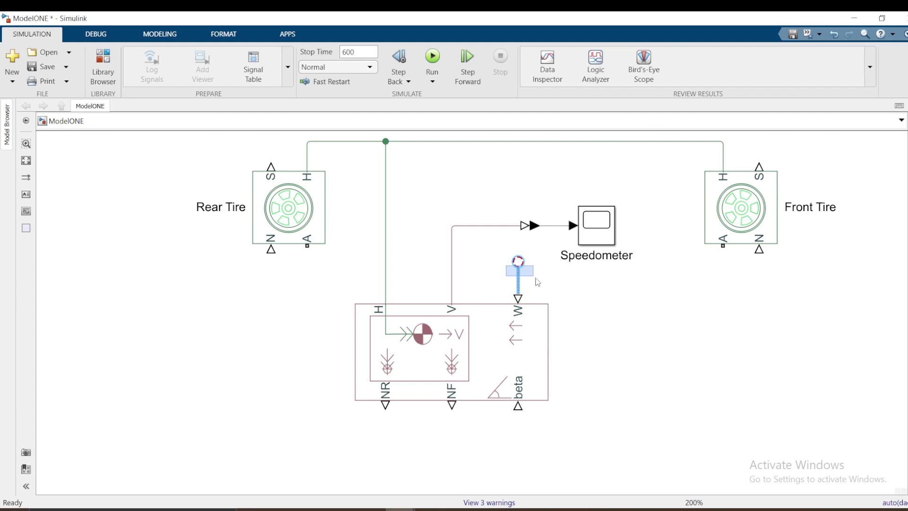
key(Delete)
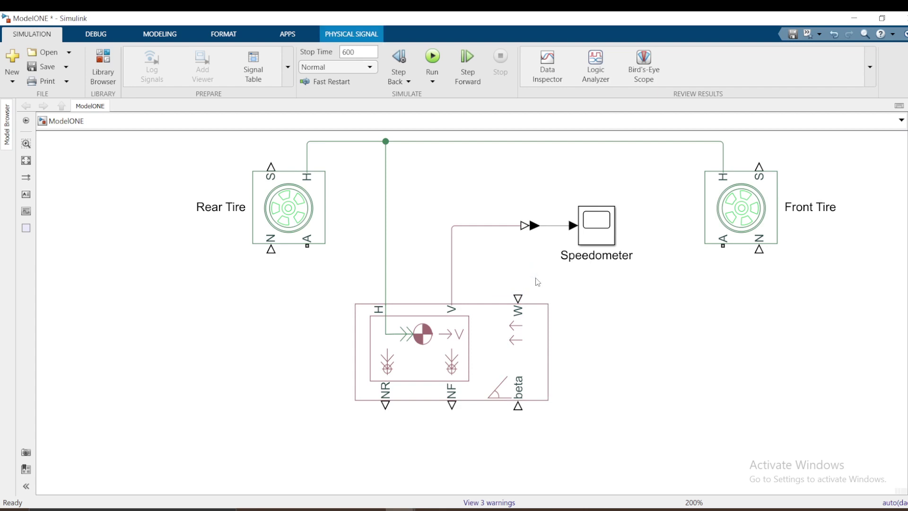
click(535, 308)
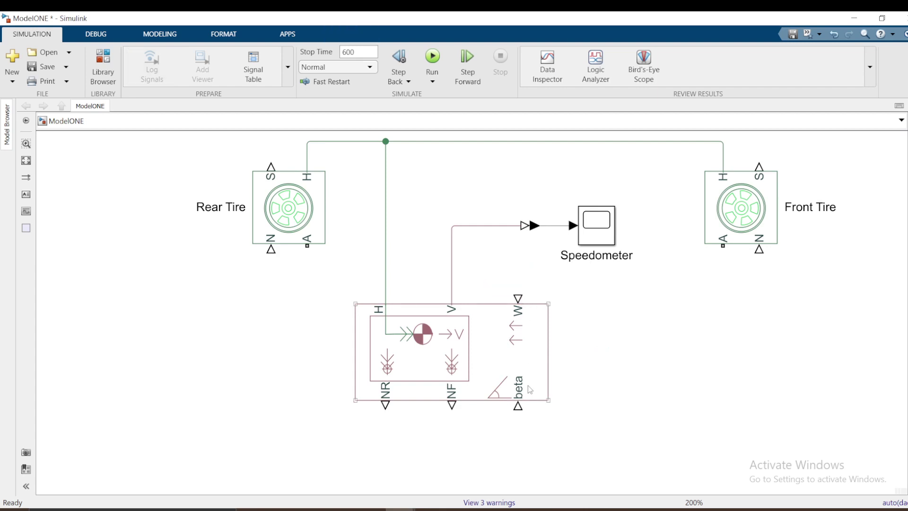
click(585, 393)
click(540, 357)
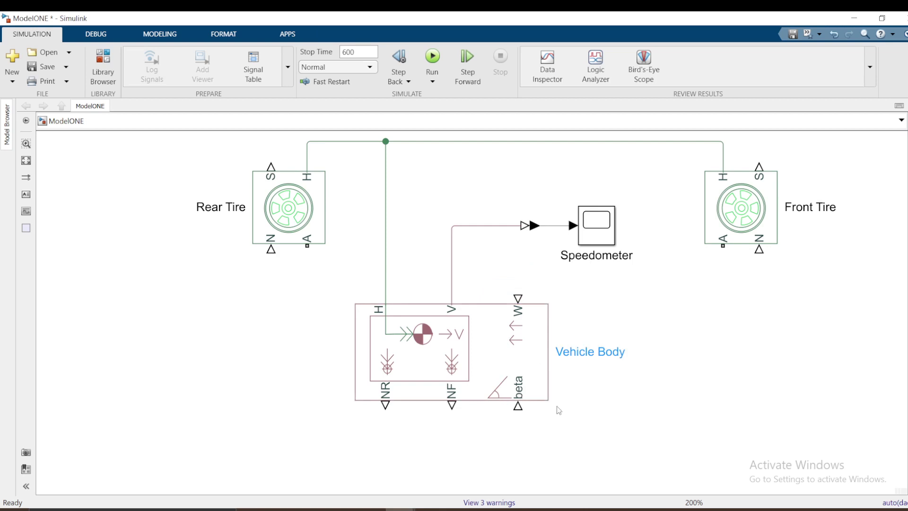
Connect the Rear Tire's N port to the Vehicle Body's NR port and the Front Tire's N port to NF, lowering the NF line.
click(291, 260)
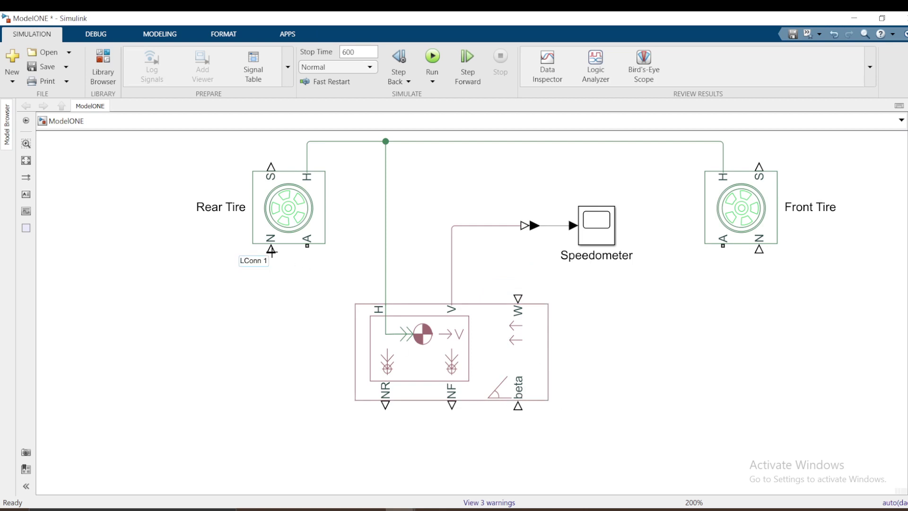
mouse_move(272, 250)
mouse_down()
mouse_move(284, 381)
mouse_move(396, 450)
mouse_move(386, 406)
mouse_move(327, 426)
mouse_move(331, 454)
mouse_up()
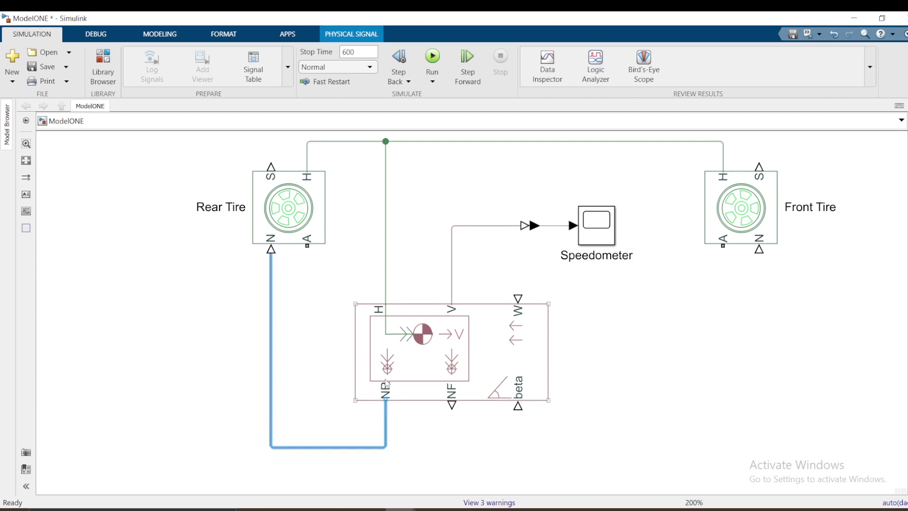
click(398, 393)
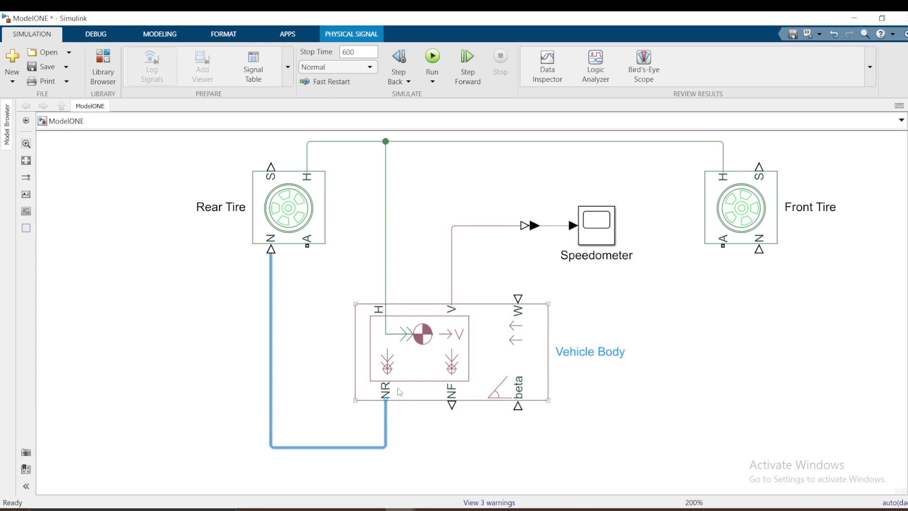
click(385, 430)
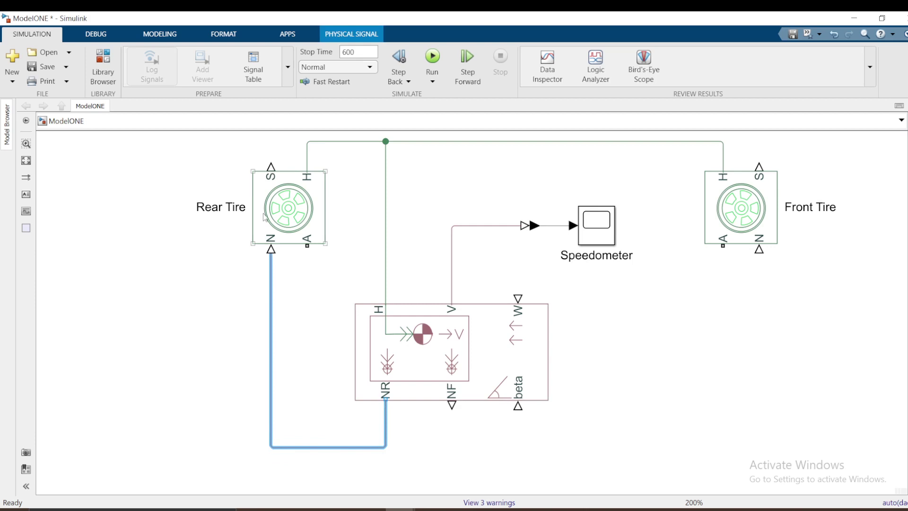
click(666, 344)
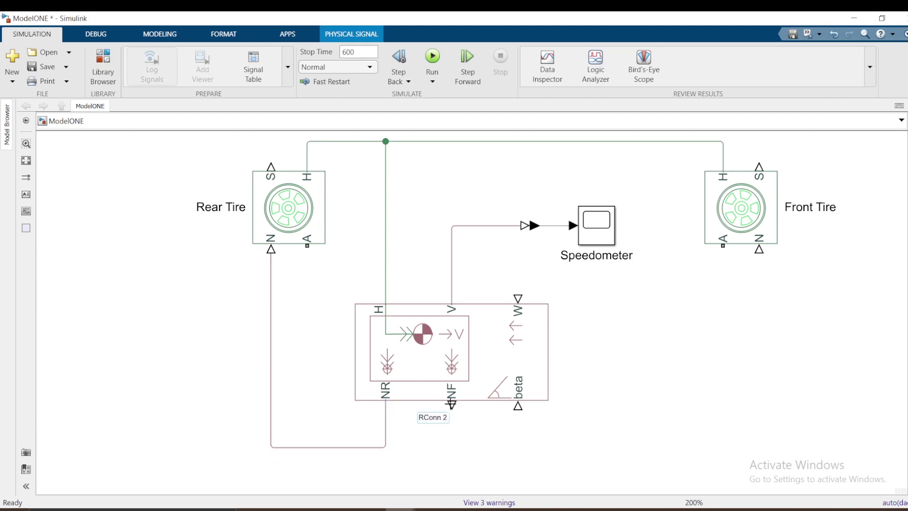
drag(453, 403, 759, 249)
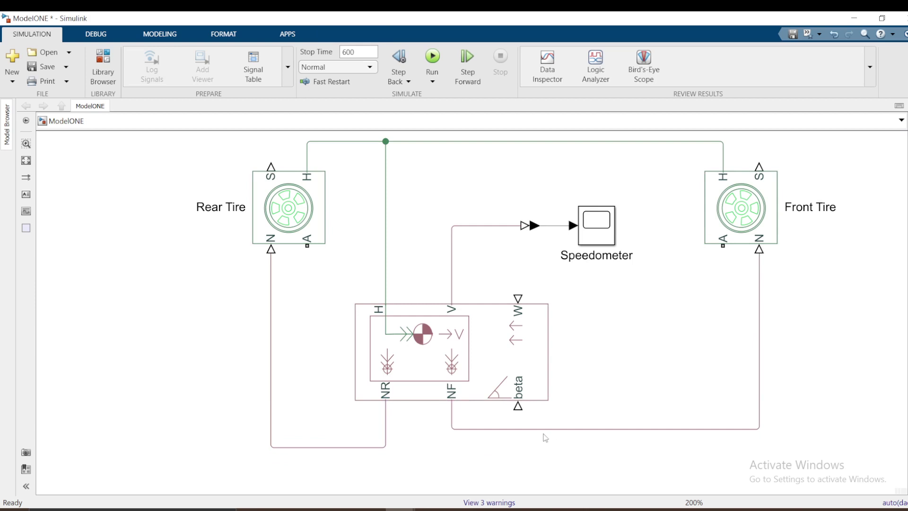
drag(545, 429, 544, 445)
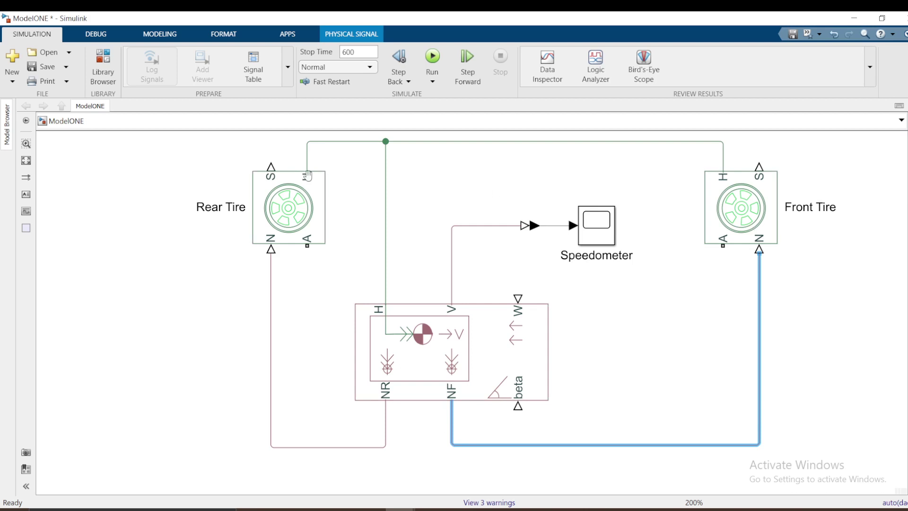
Add a PS Terminator from the Simscape Foundation Library's Physical Signals Sinks and connect it to the Rear Tire's S port.
scroll(298, 243, up, 4)
drag(251, 256, 248, 208)
drag(736, 255, 737, 217)
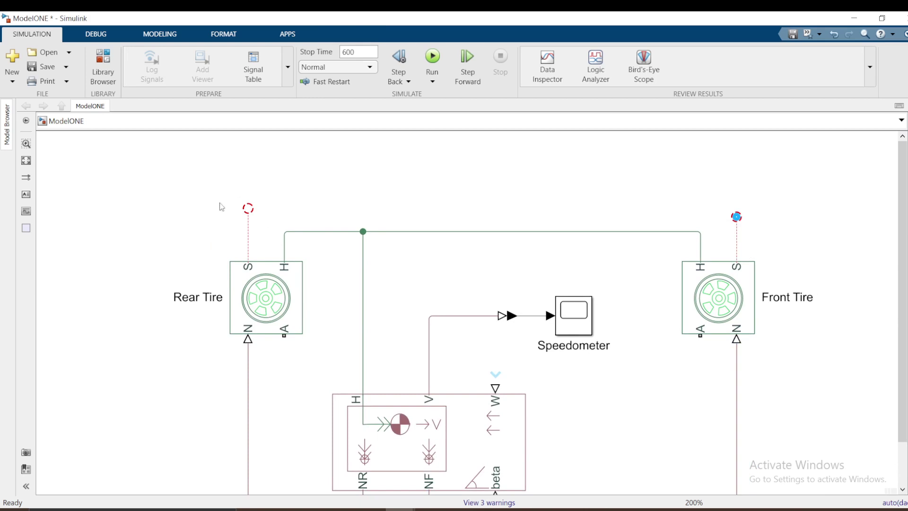
click(102, 64)
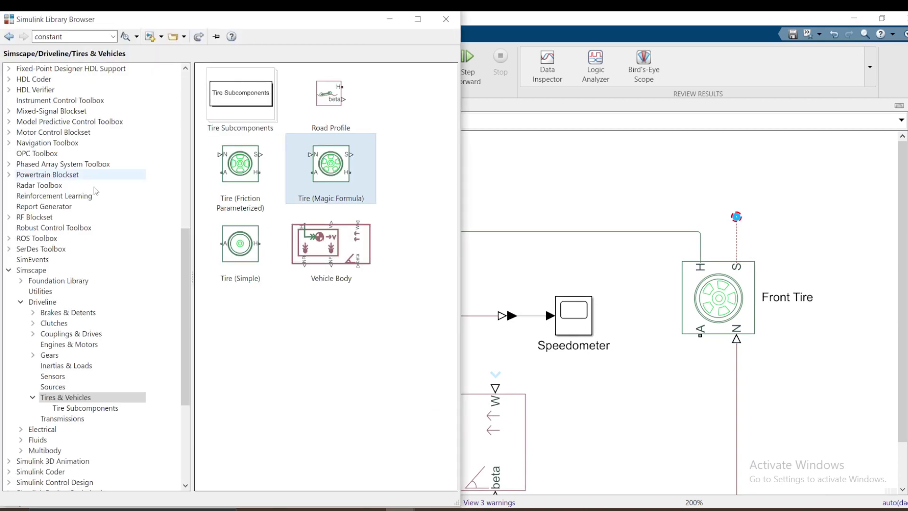
click(21, 281)
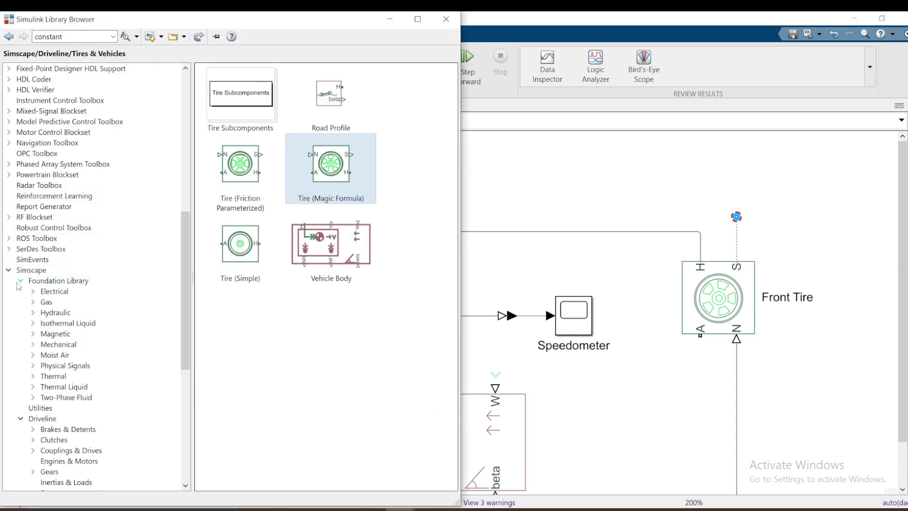
click(33, 367)
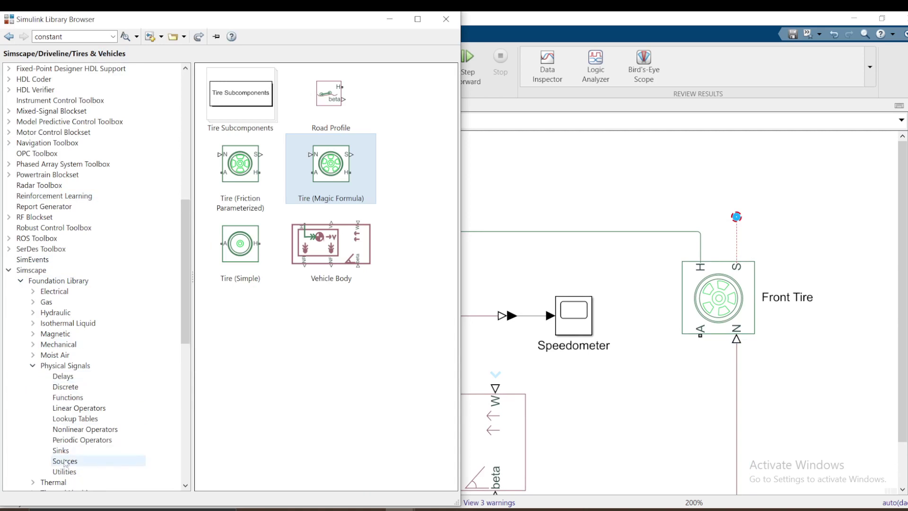
click(62, 451)
mouse_move(219, 88)
mouse_down()
mouse_move(581, 159)
mouse_move(258, 191)
mouse_move(248, 209)
mouse_up()
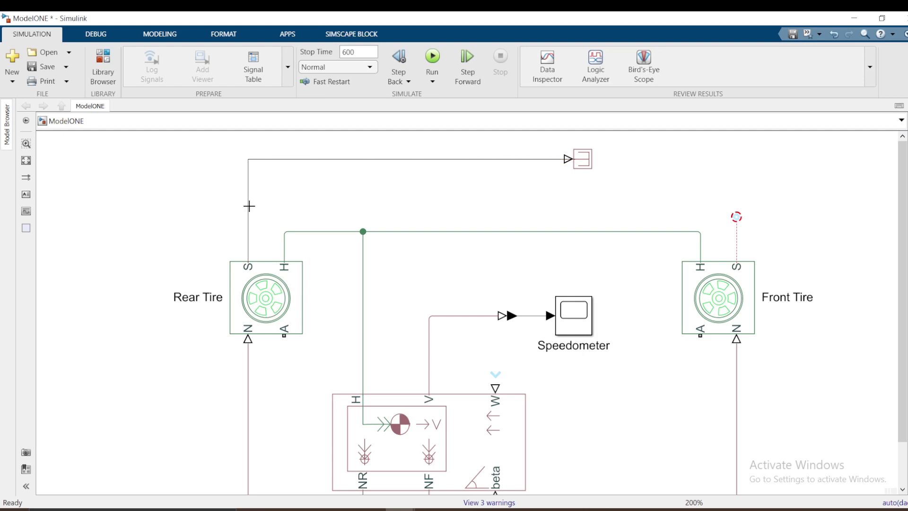
Move the PS Terminator close above the Rear Tire and rotate it so its input faces the tire's S port.
drag(582, 159, 474, 159)
drag(284, 177, 273, 173)
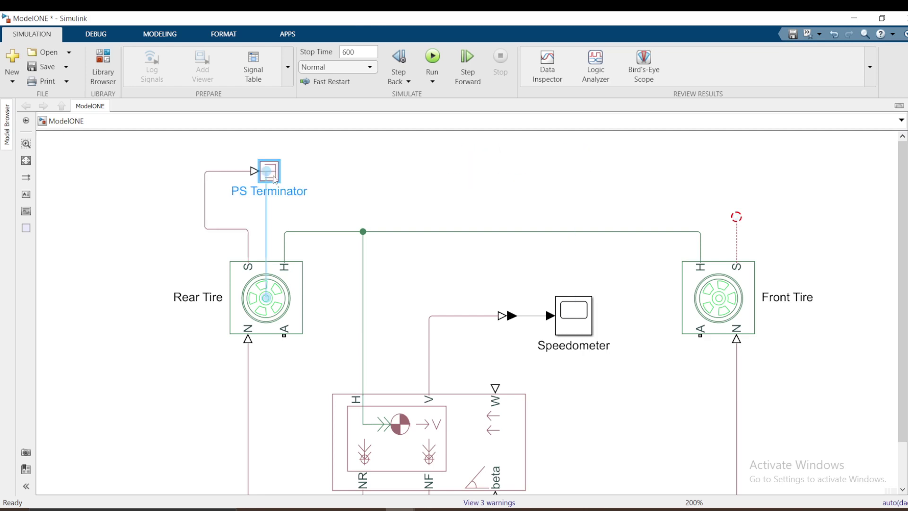
key(ctrl+r)
key(ctrl+r)
key(ctrl+r)
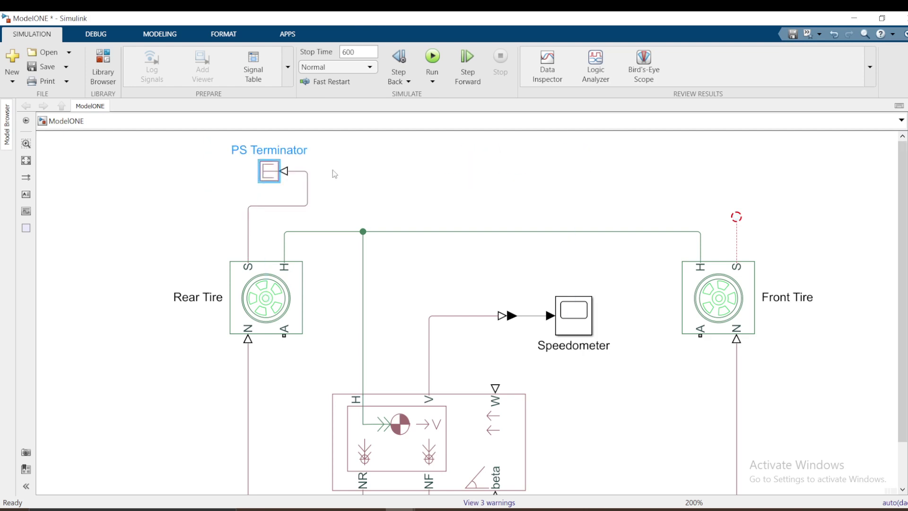
Copy the PS Terminator above the Front Tire, replace the dangling lines with a connection to its S port, and level both terminators.
mouse_move(276, 172)
mouse_down()
mouse_move(252, 172)
mouse_move(750, 168)
mouse_move(742, 211)
mouse_move(728, 206)
mouse_move(753, 227)
mouse_up()
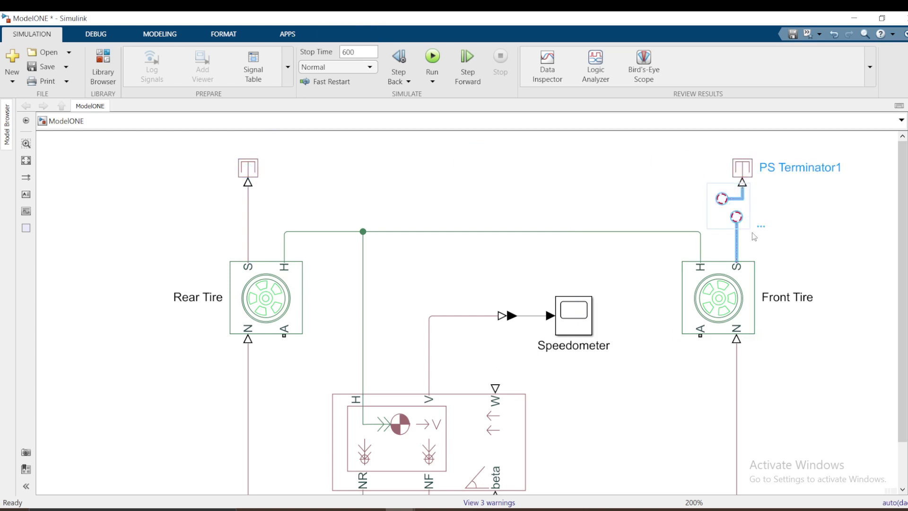
key(Delete)
drag(736, 257, 735, 183)
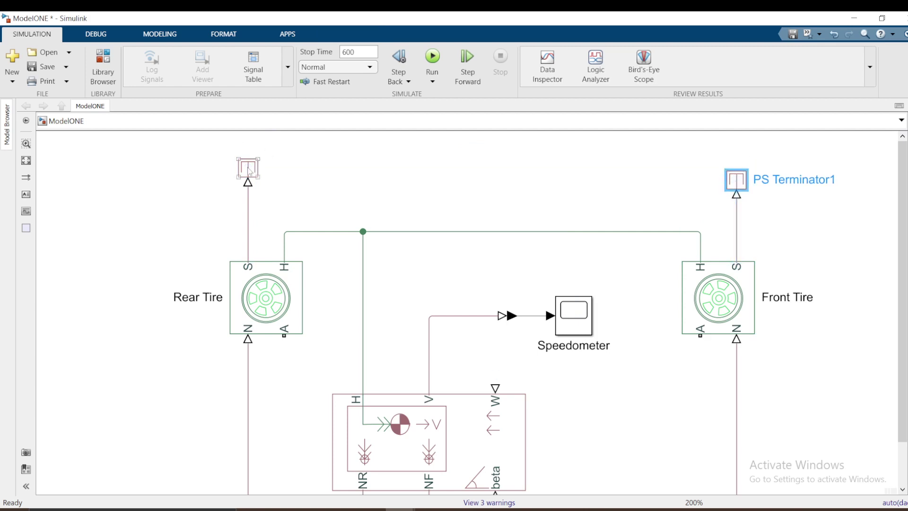
drag(250, 167, 251, 178)
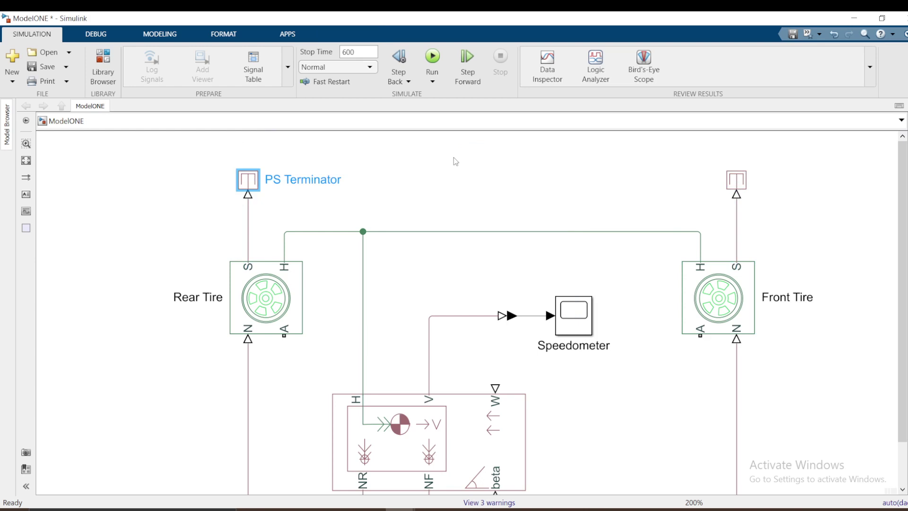
double_click(455, 161)
text(from)
key(Return)
key(Delete)
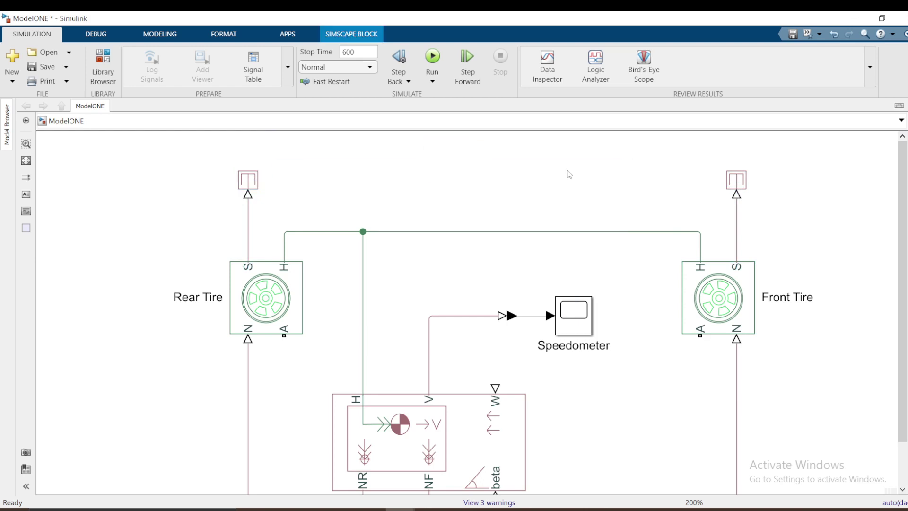
Add a Solver Configuration block below the Rear Tire and connect it to the line between the Rear Tire's N port and NR.
key(space)
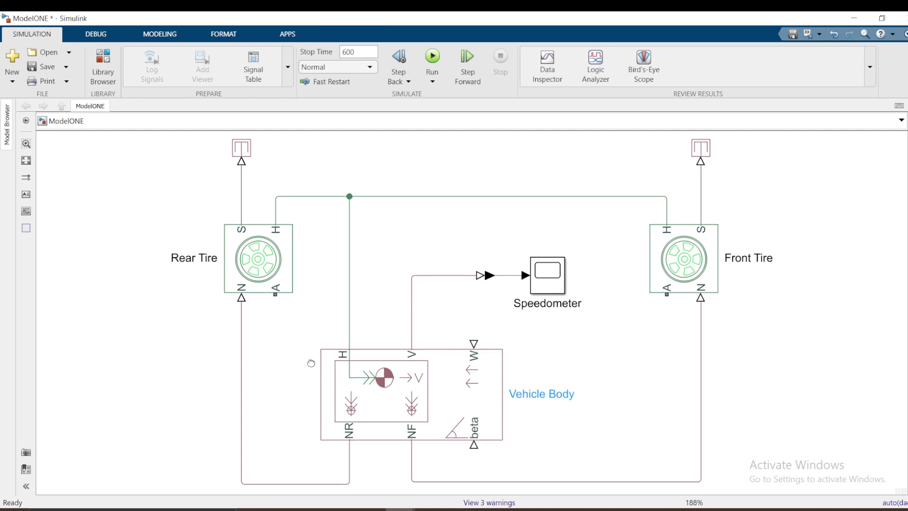
scroll(311, 363, down, 1)
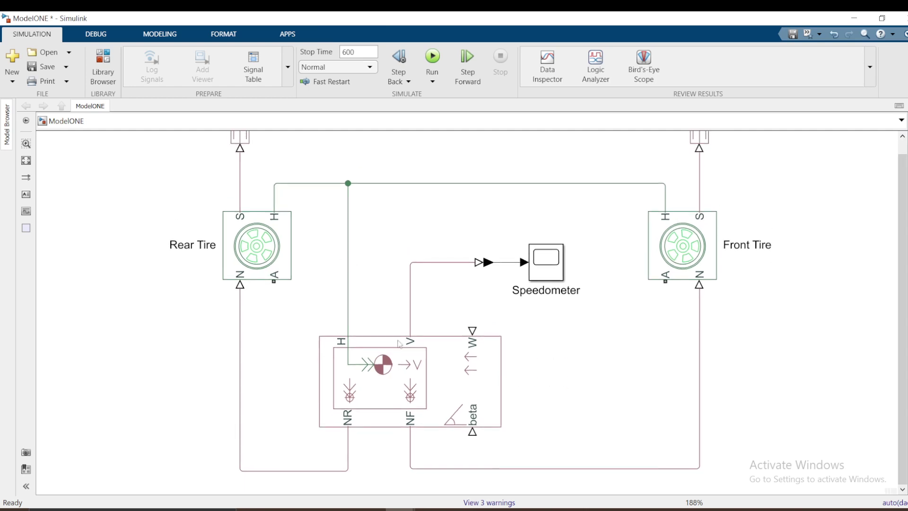
click(396, 359)
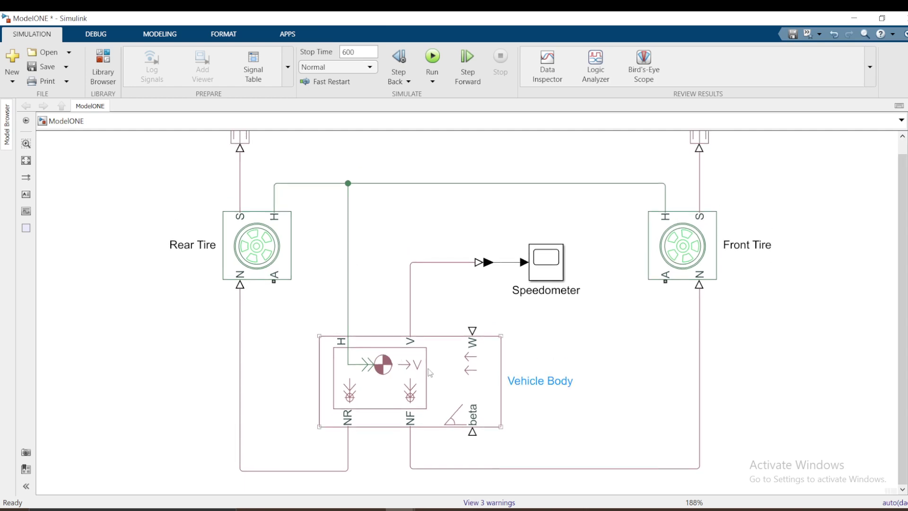
double_click(157, 373)
text(s)
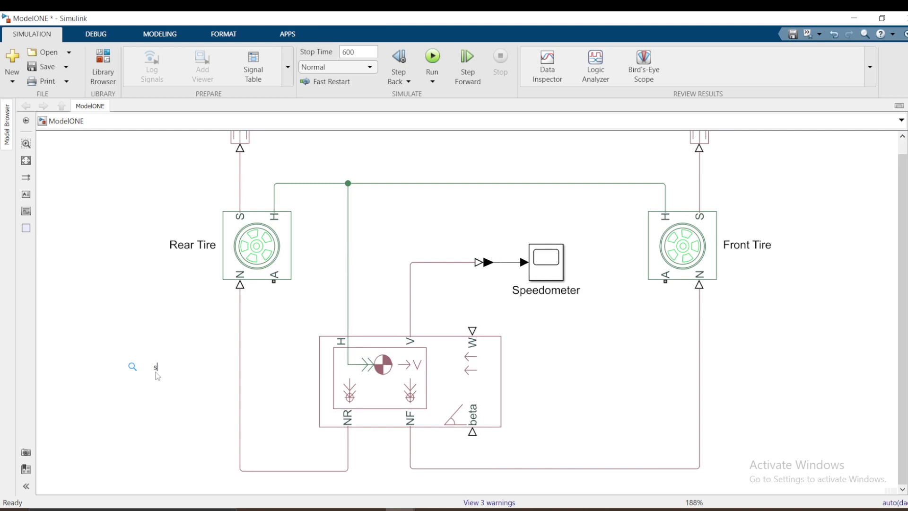
text(olver)
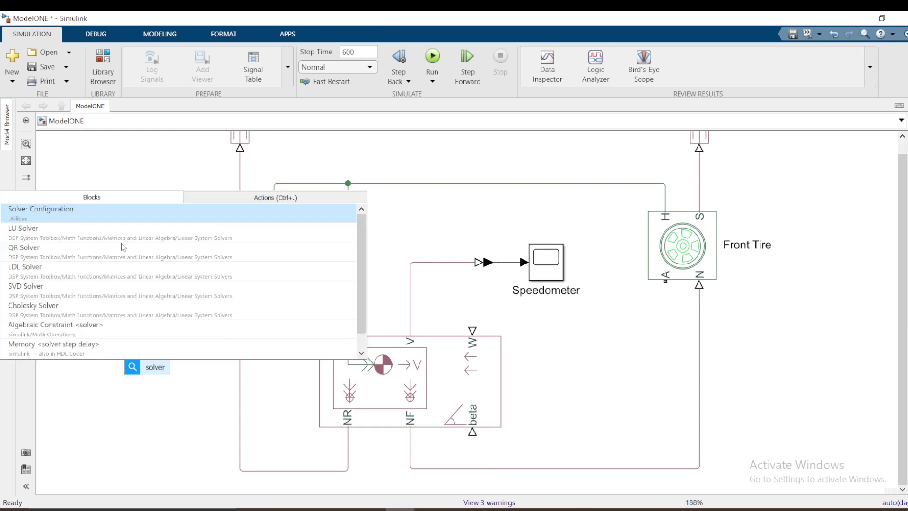
click(88, 215)
mouse_move(182, 372)
mouse_down()
mouse_move(183, 474)
mouse_move(242, 471)
mouse_up()
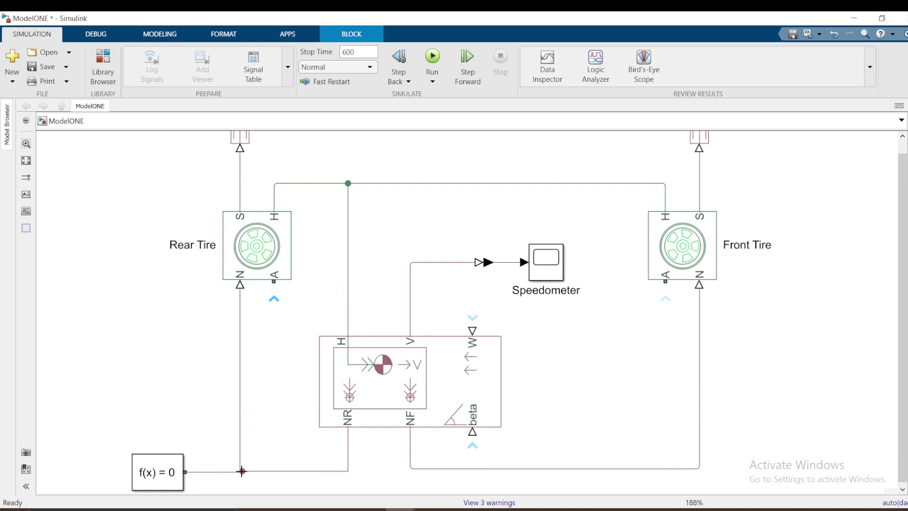
scroll(284, 387, down, 3)
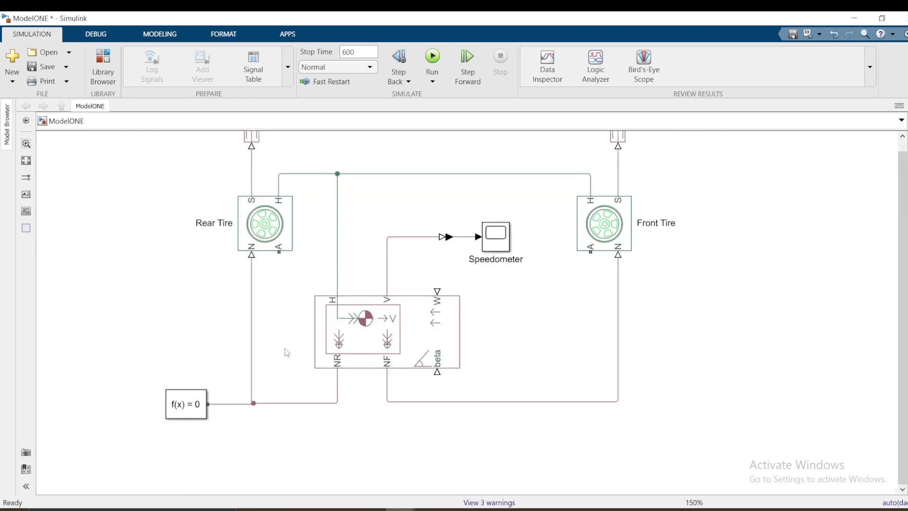
scroll(359, 249, up, 2)
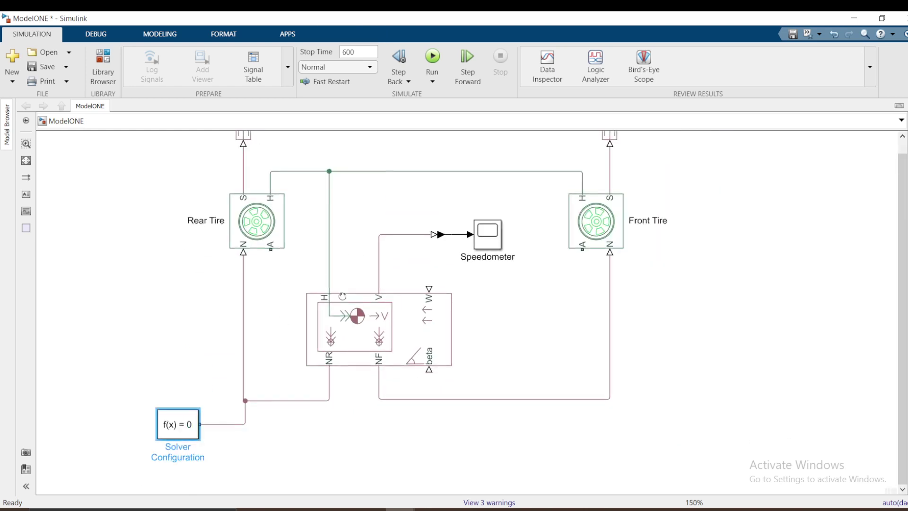
Try connecting the Rear Tire's A port directly to the Front Tire's A port and delete that line.
drag(255, 274, 260, 297)
click(554, 331)
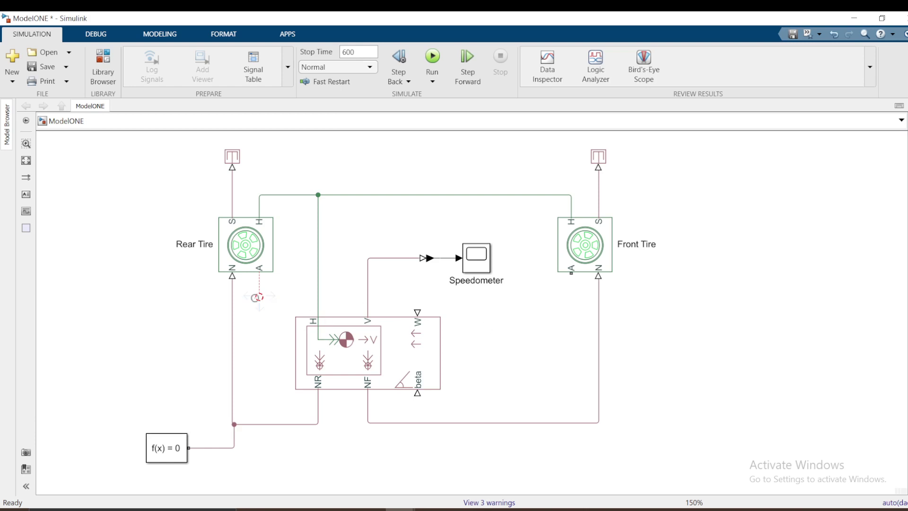
drag(259, 297, 572, 274)
click(541, 351)
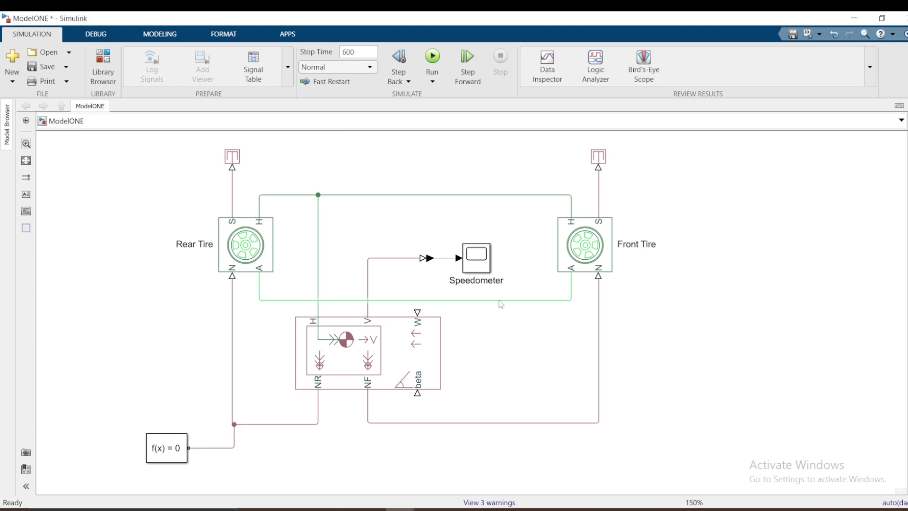
click(517, 303)
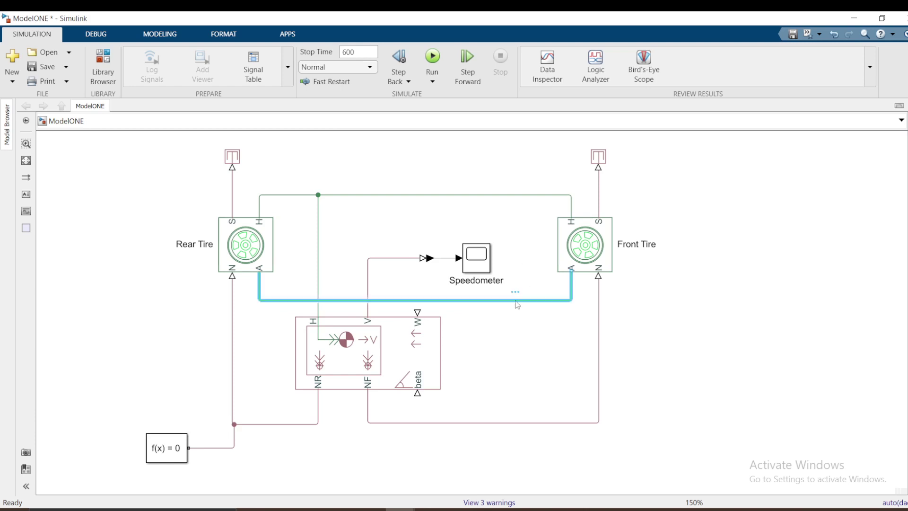
key(Delete)
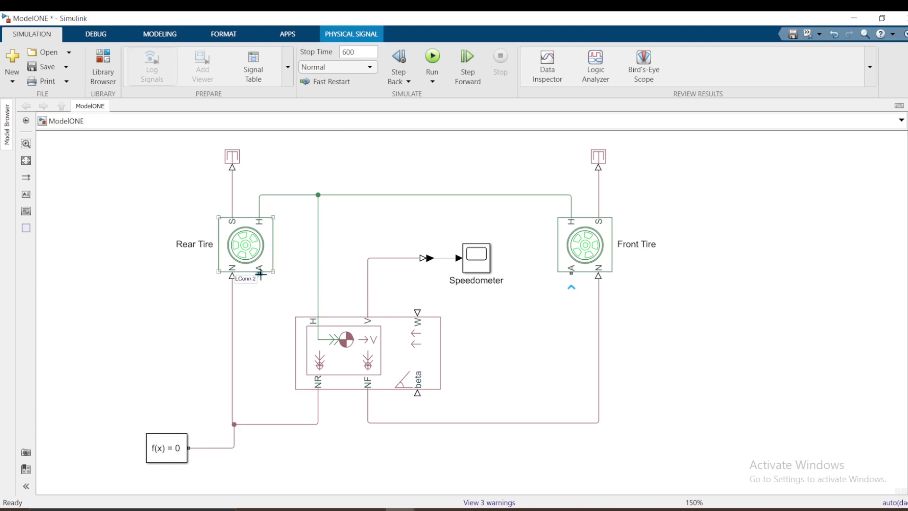
Add a Rotational Free End block from the Simscape rotational elements below the Front Tire and connect it to the tire's A port.
drag(260, 274, 259, 302)
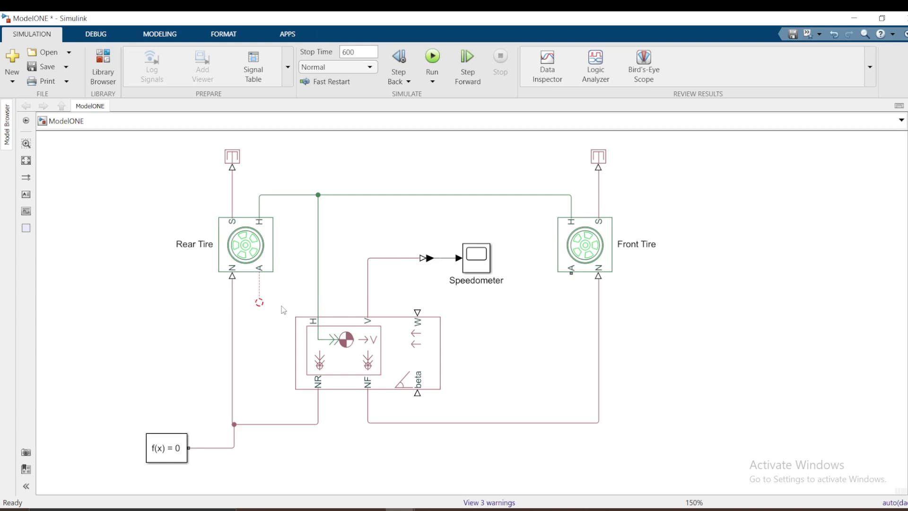
click(99, 80)
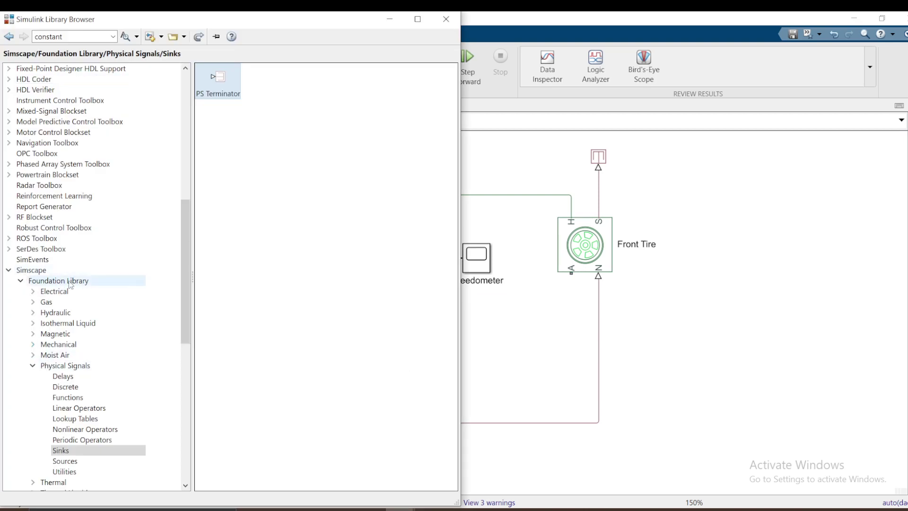
click(33, 344)
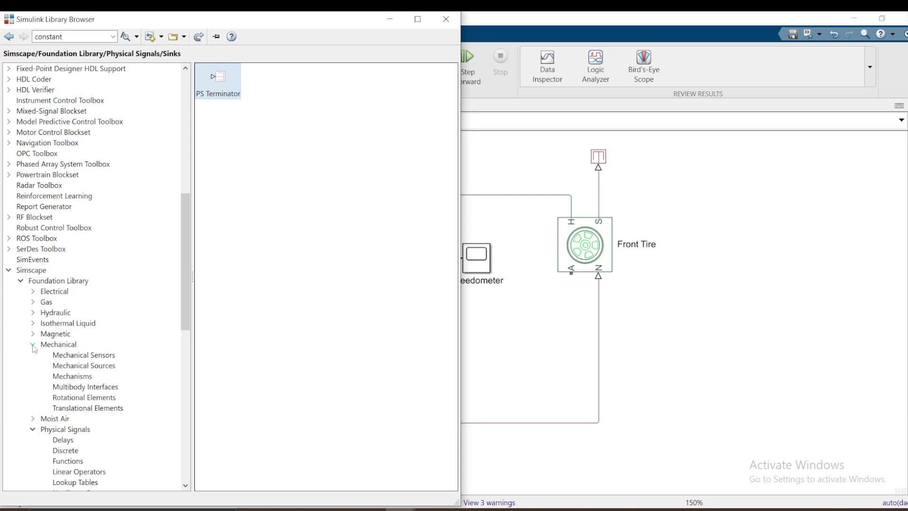
click(71, 397)
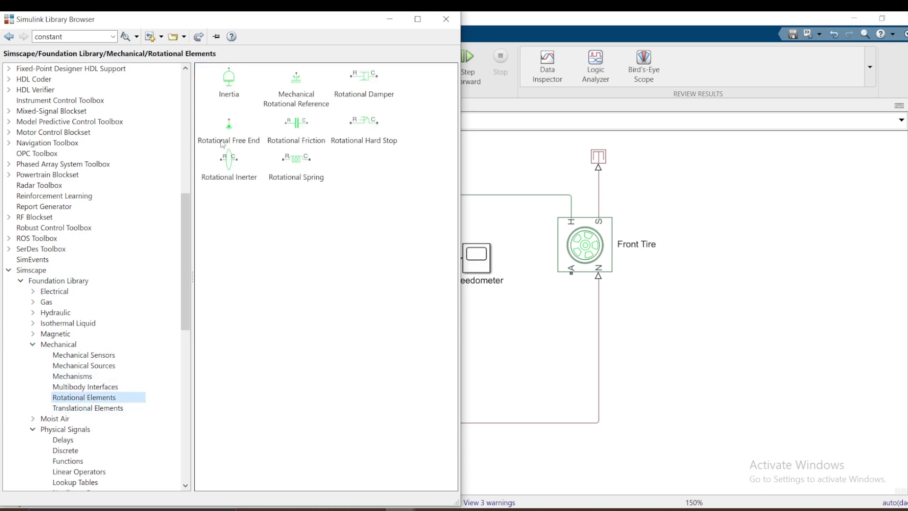
mouse_move(223, 144)
mouse_down()
mouse_move(485, 194)
mouse_move(561, 350)
mouse_move(571, 276)
mouse_up()
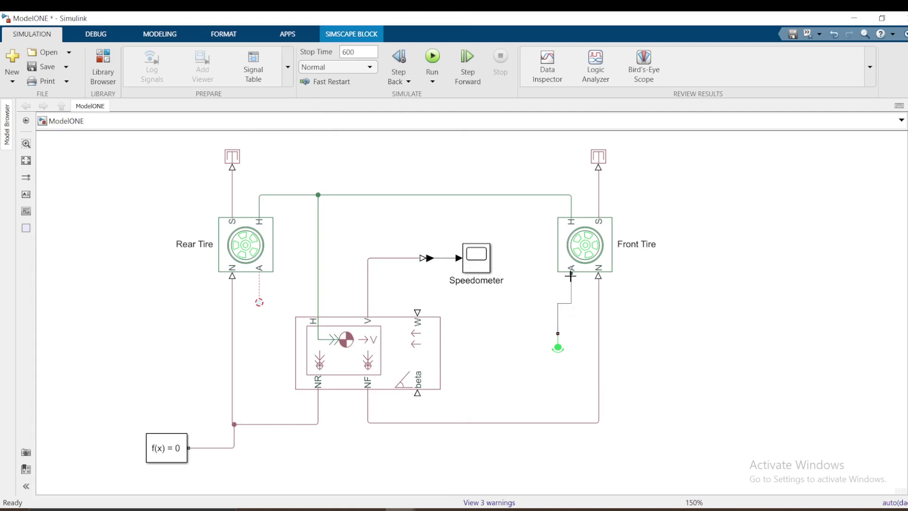
drag(558, 348, 572, 307)
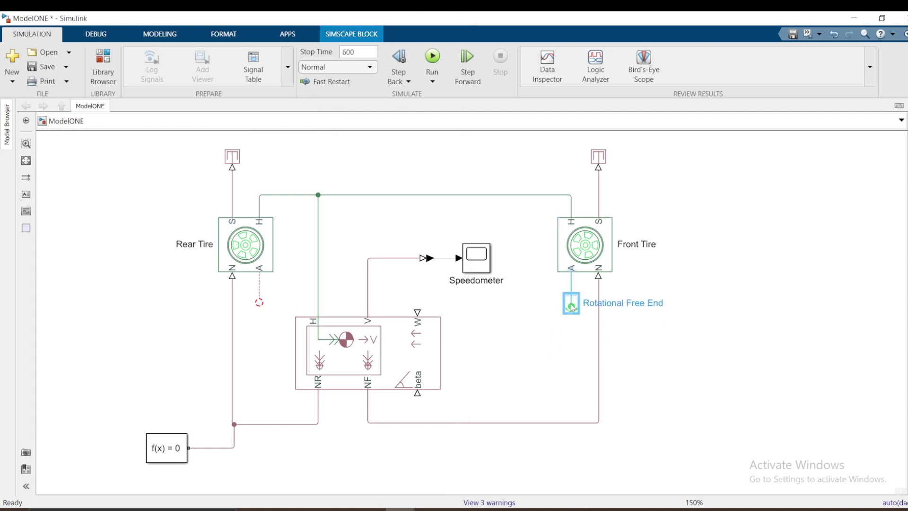
Replace the dangling line at the Rear Tire's A port with a connected copy of the Rotational Free End, level with the Front Tire's.
click(249, 302)
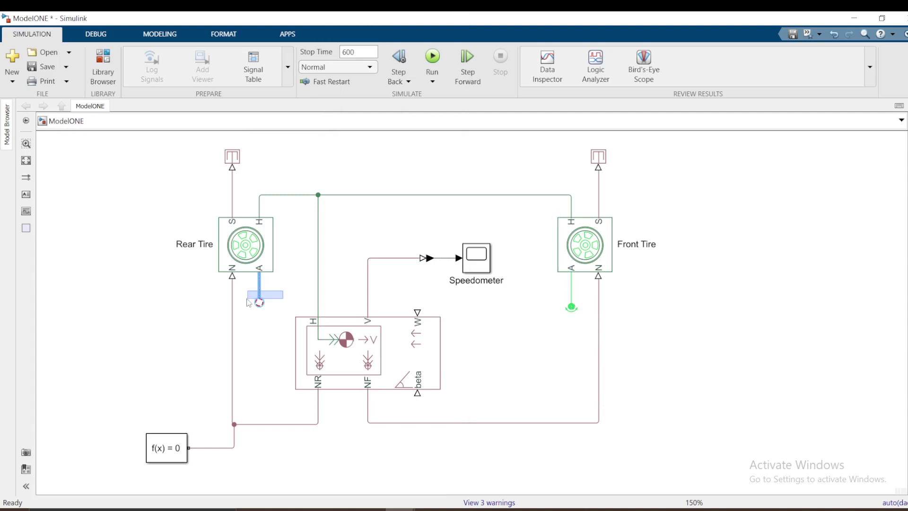
click(571, 306)
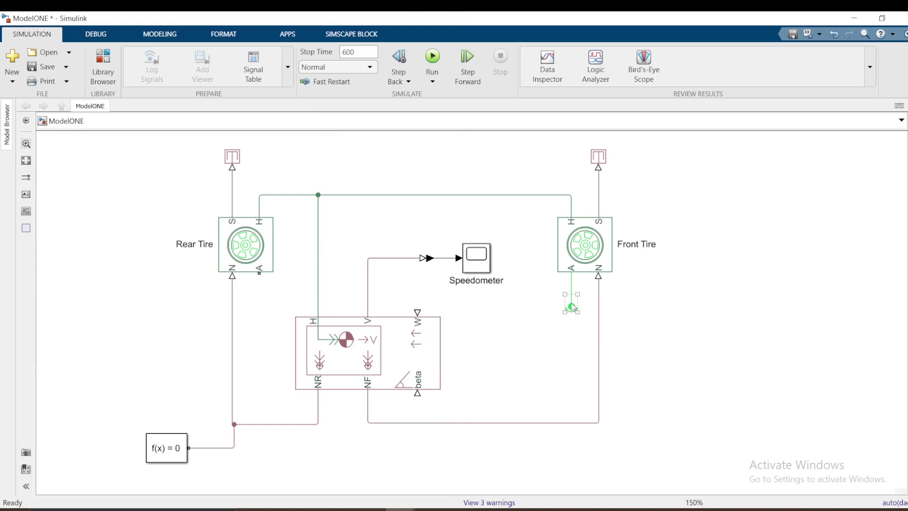
drag(571, 306, 259, 315)
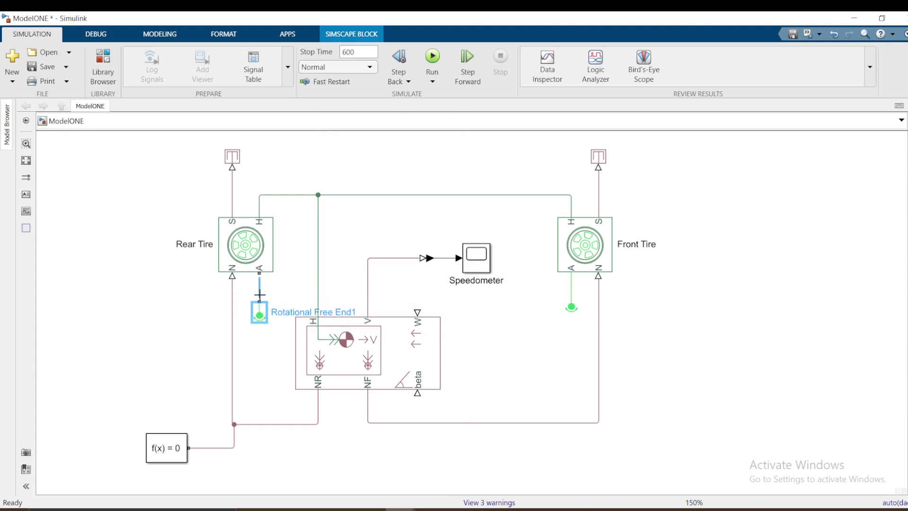
click(519, 326)
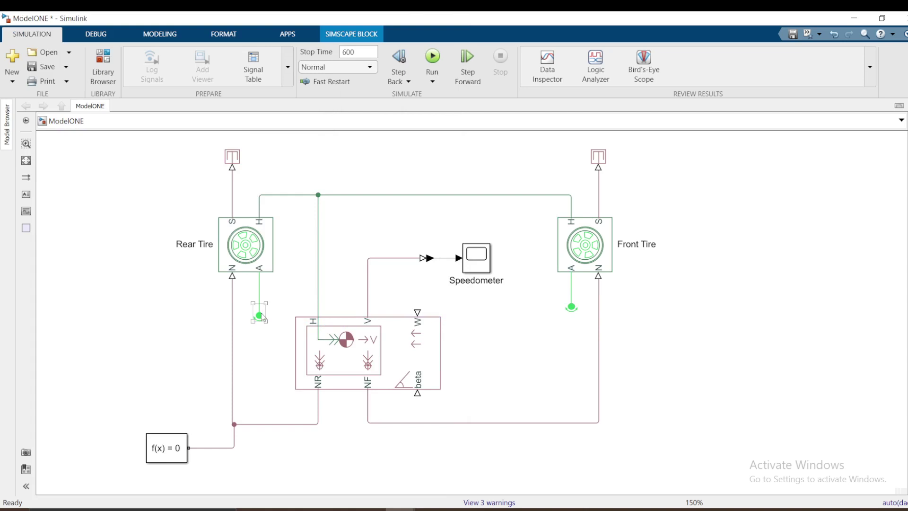
drag(263, 318, 264, 305)
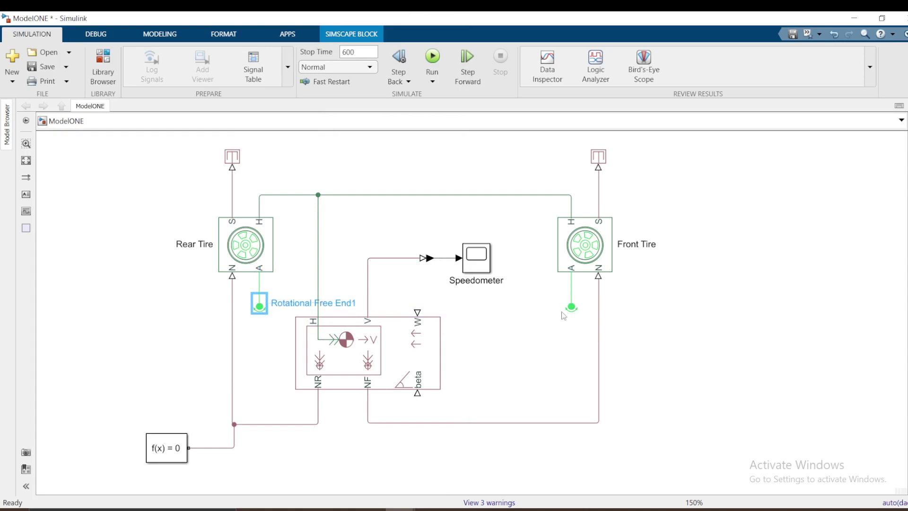
click(576, 307)
drag(575, 307, 573, 306)
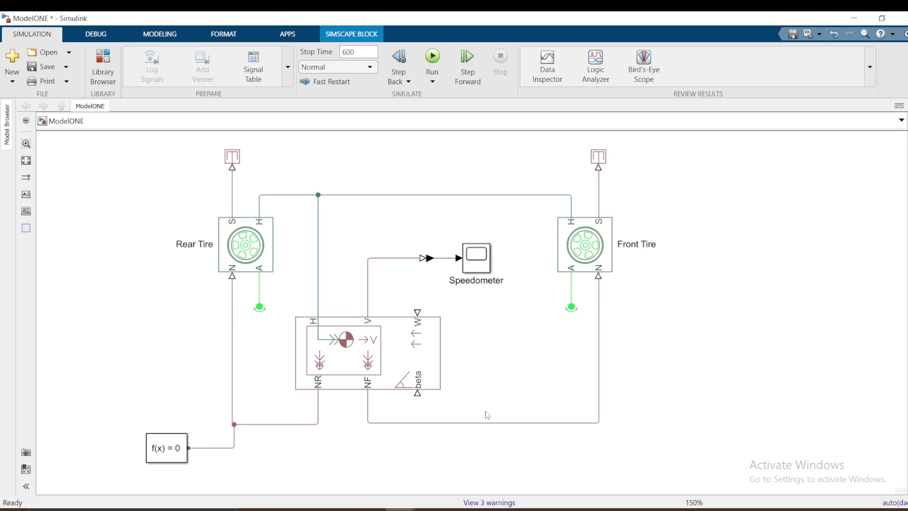
Run the simulation, view the vehicle speed in the Speedometer scope, and close the scope.
click(453, 423)
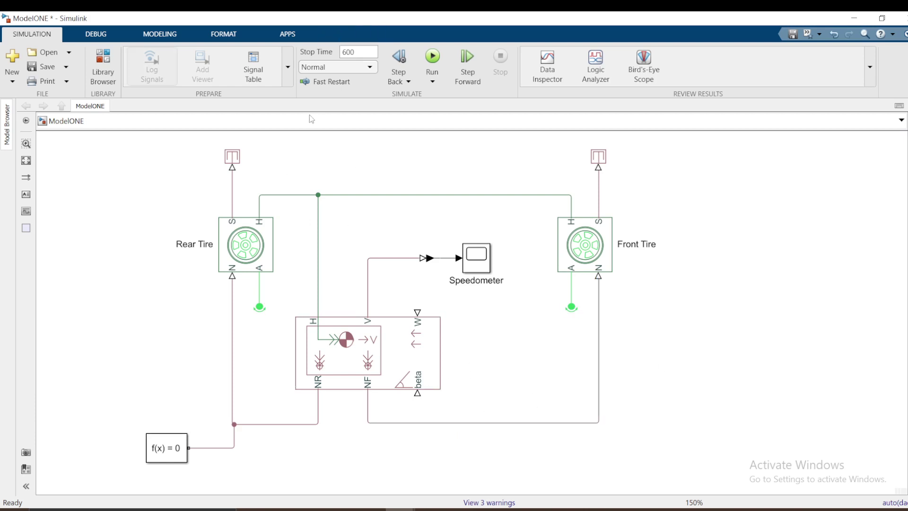
click(435, 63)
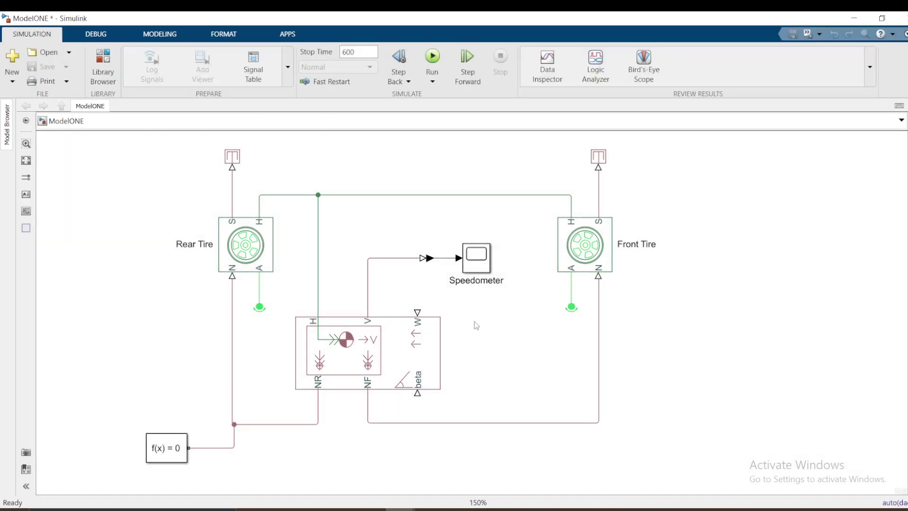
click(478, 256)
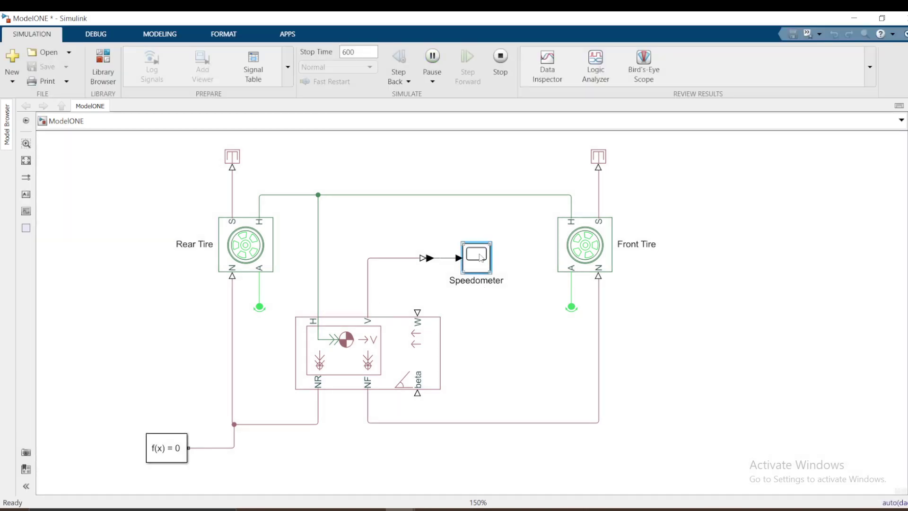
double_click(481, 256)
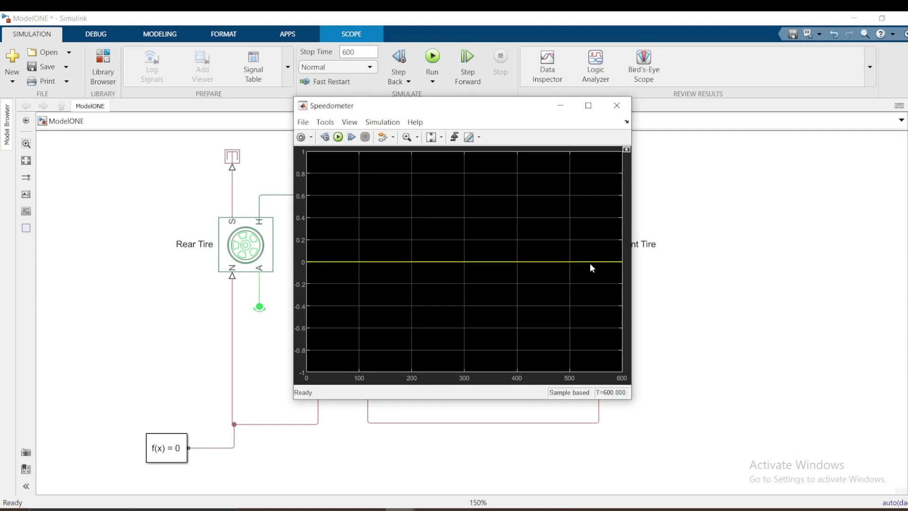
click(610, 105)
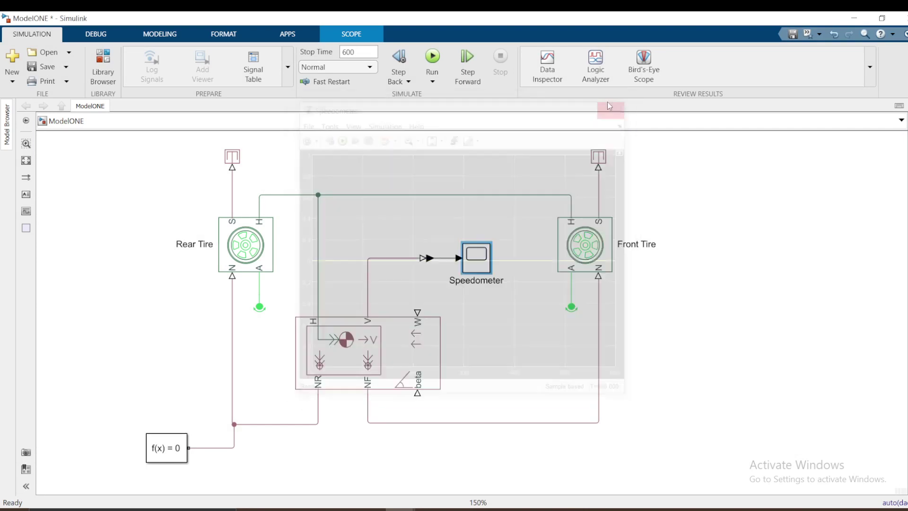
Draw an open line from the Vehicle Body's W port and delete the trial line joining beta to the NF line.
drag(417, 312, 459, 296)
drag(418, 393, 458, 408)
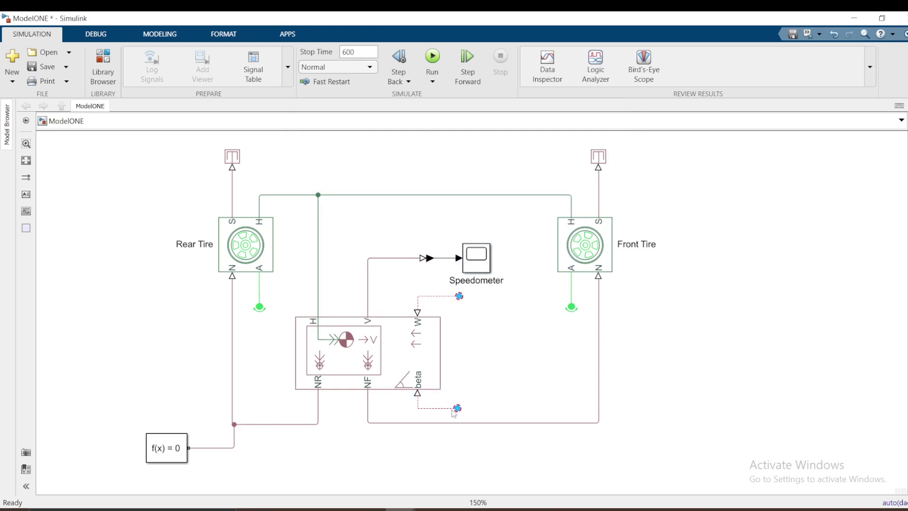
scroll(424, 421, up, 1)
drag(534, 425, 467, 444)
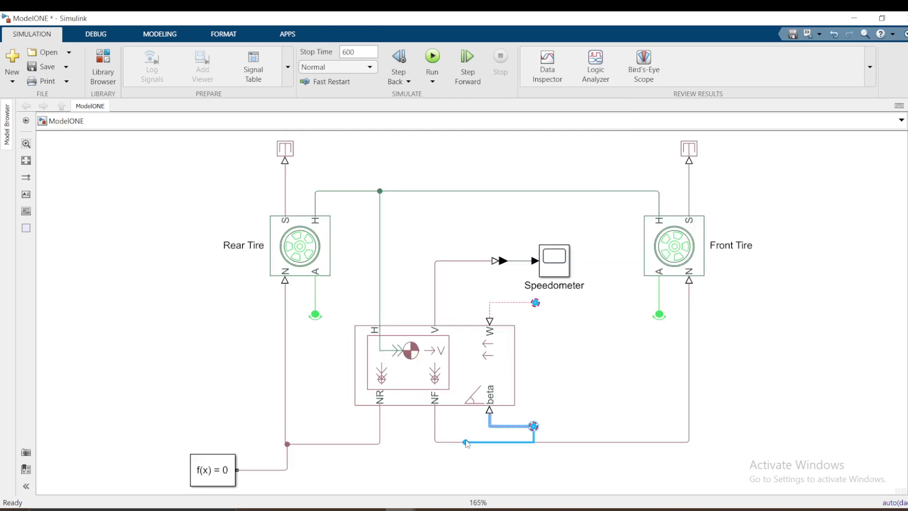
click(490, 429)
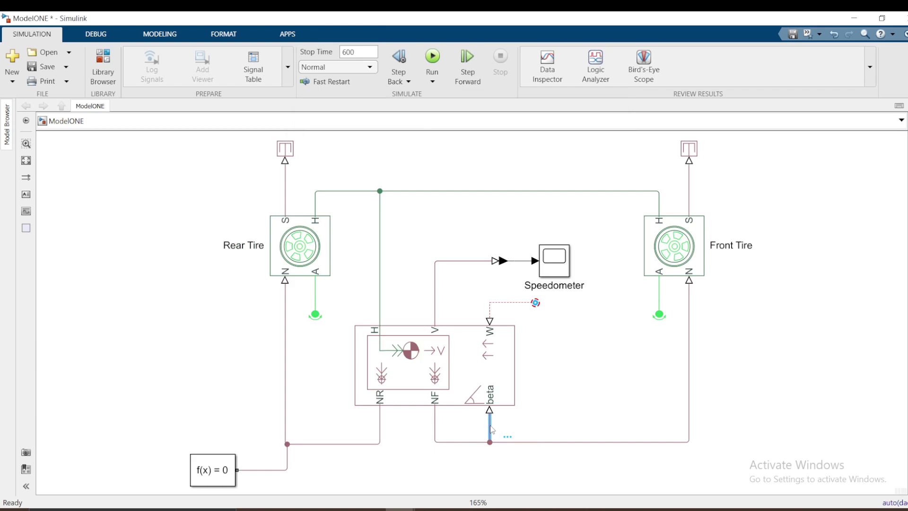
key(Delete)
Lower the horizontal runs of the NF and NR lines and straighten the line to the Rear Tire's N port.
drag(511, 443, 511, 457)
drag(351, 444, 347, 472)
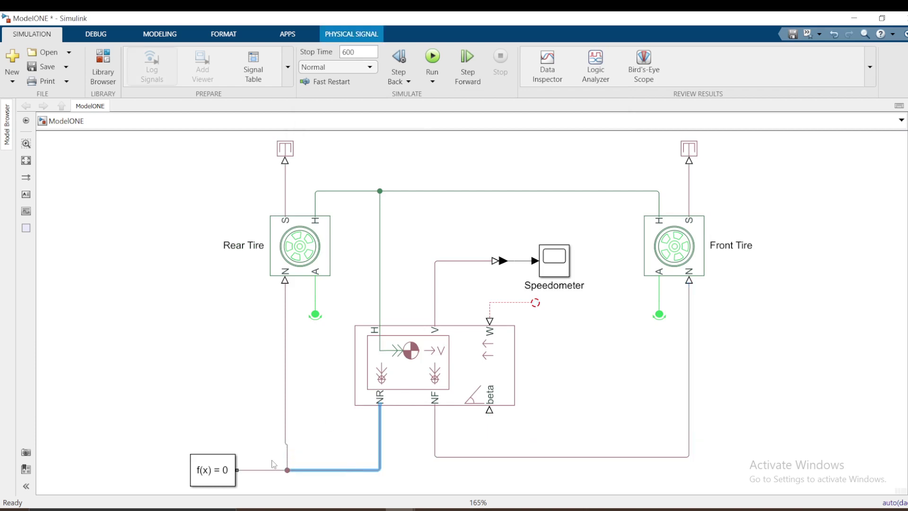
drag(287, 460, 284, 461)
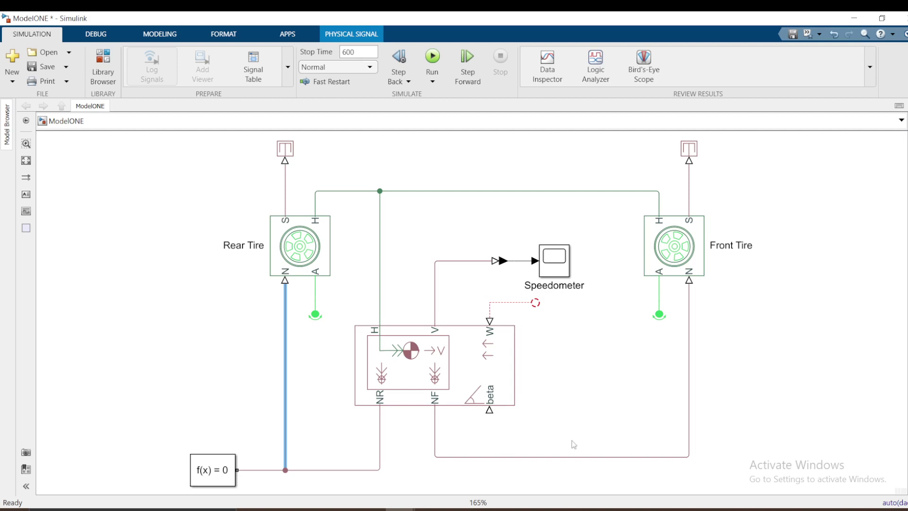
click(601, 374)
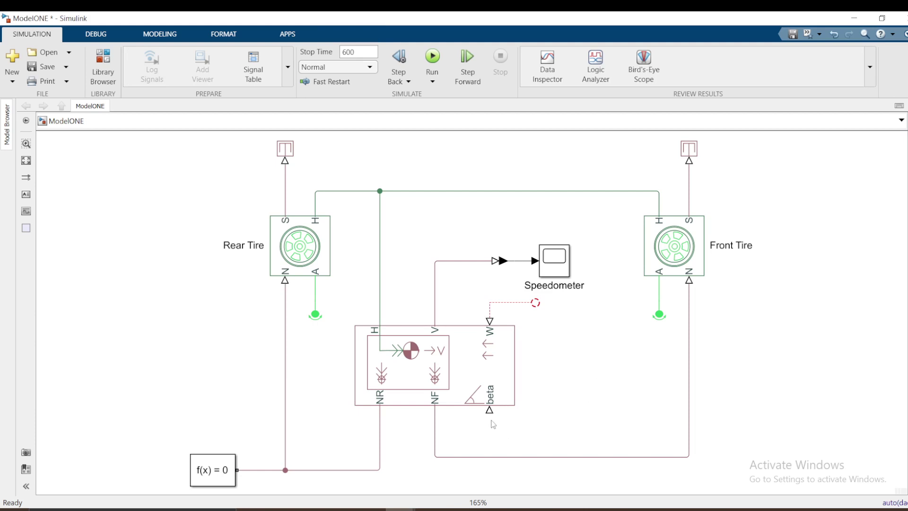
Draw an open line from the Vehicle Body's beta port and add a PS Constant block from the Physical Signals sources near it.
mouse_move(490, 410)
mouse_down()
mouse_move(495, 442)
mouse_move(528, 442)
mouse_up()
click(104, 78)
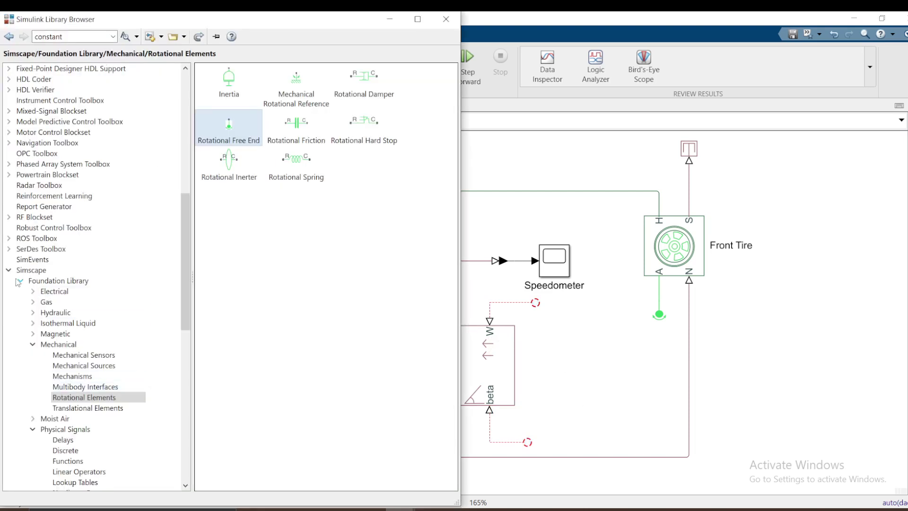
scroll(54, 419, down, 2)
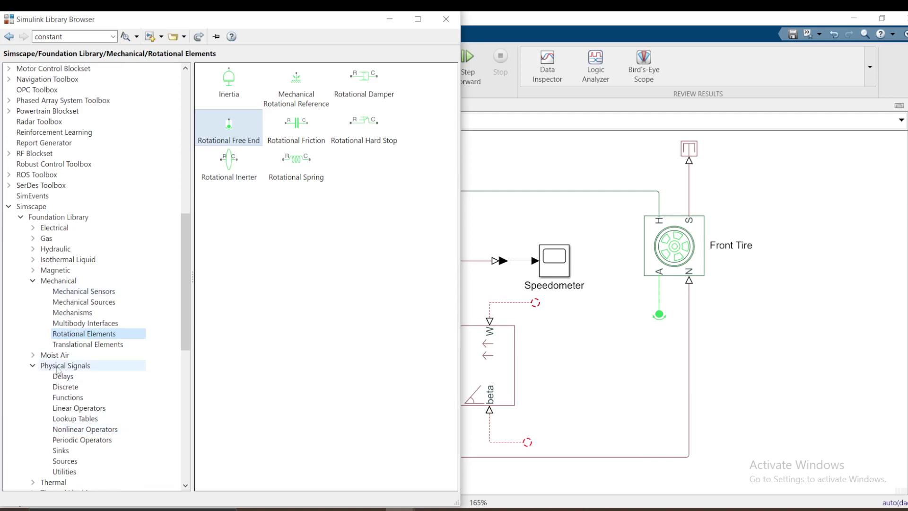
click(64, 463)
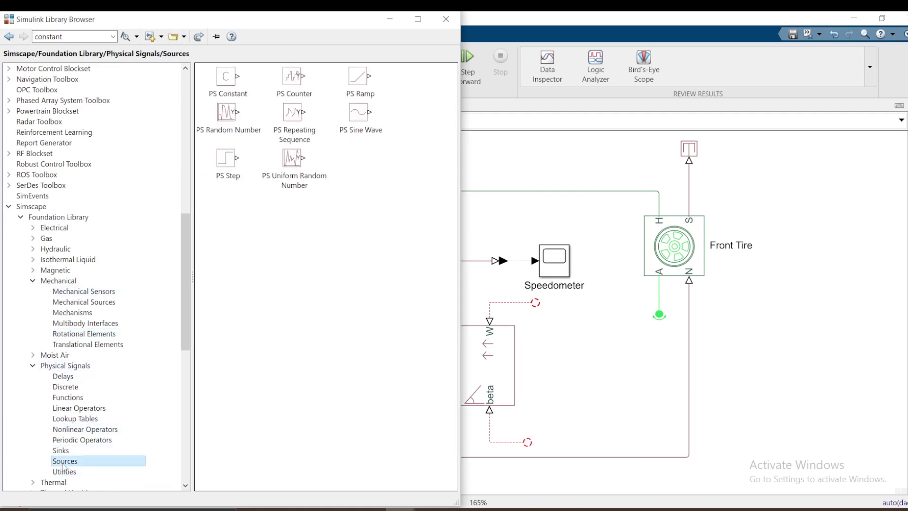
drag(227, 77, 563, 404)
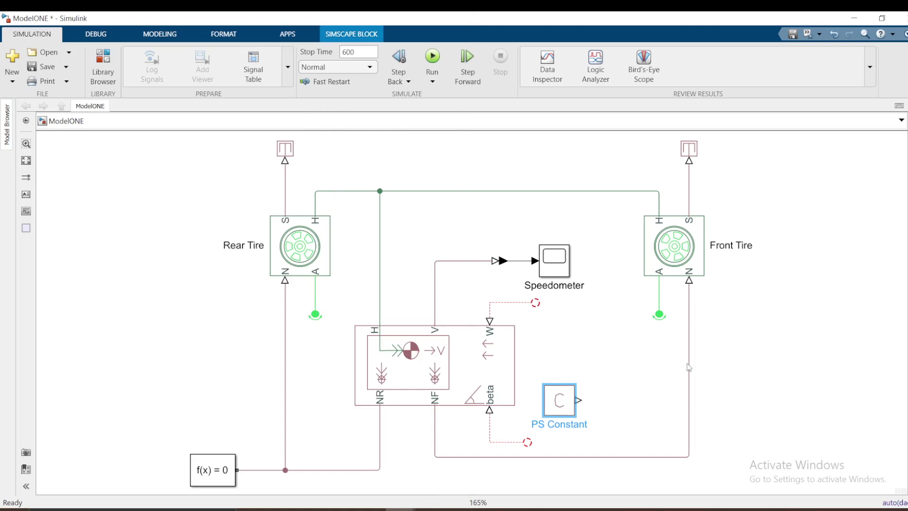
click(624, 399)
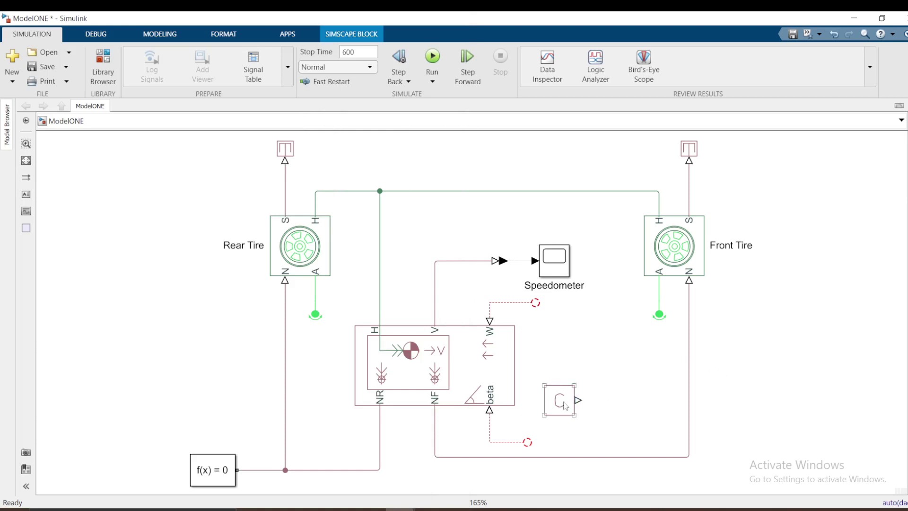
Rotate the PS Constant 180 degrees so its output faces the Vehicle Body and shift it slightly down.
click(566, 405)
key(ctrl+r)
key(ctrl+r)
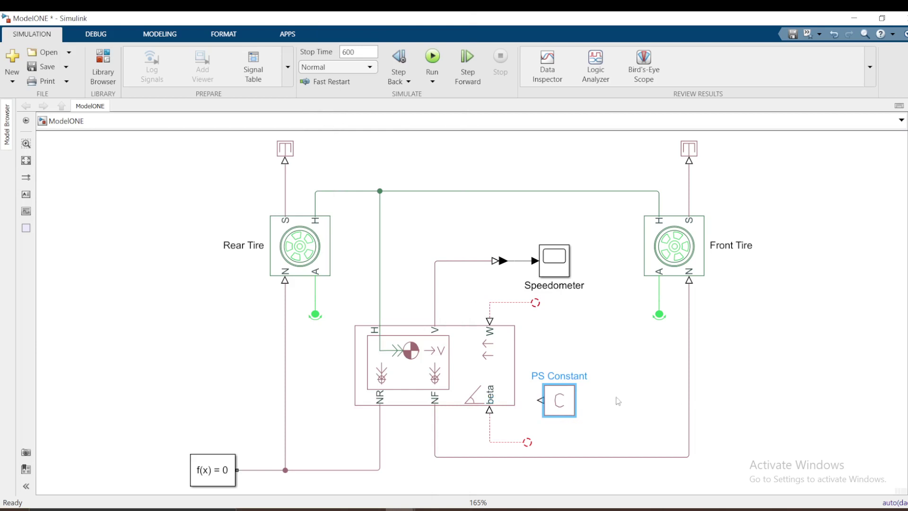
drag(559, 403, 564, 417)
click(552, 473)
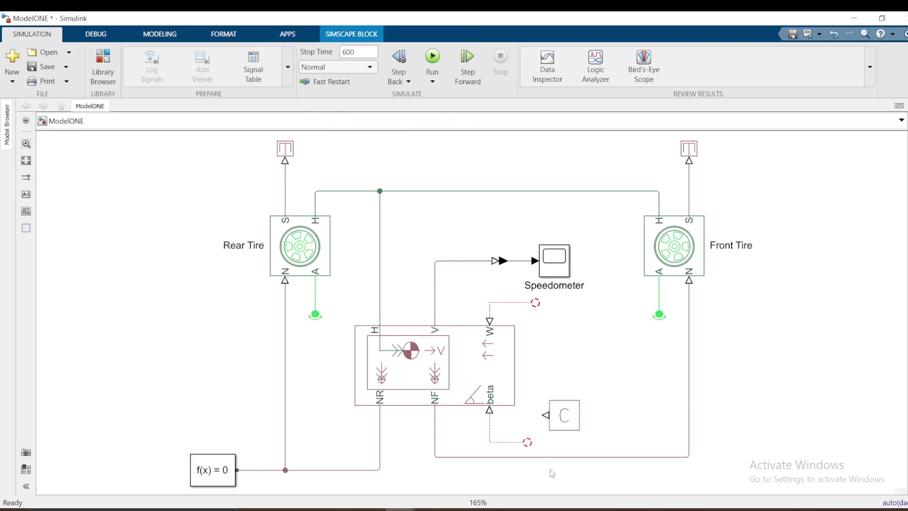
Move the NF line, the NR line and the Solver Configuration block further down to free space below the beta port.
drag(551, 457, 551, 482)
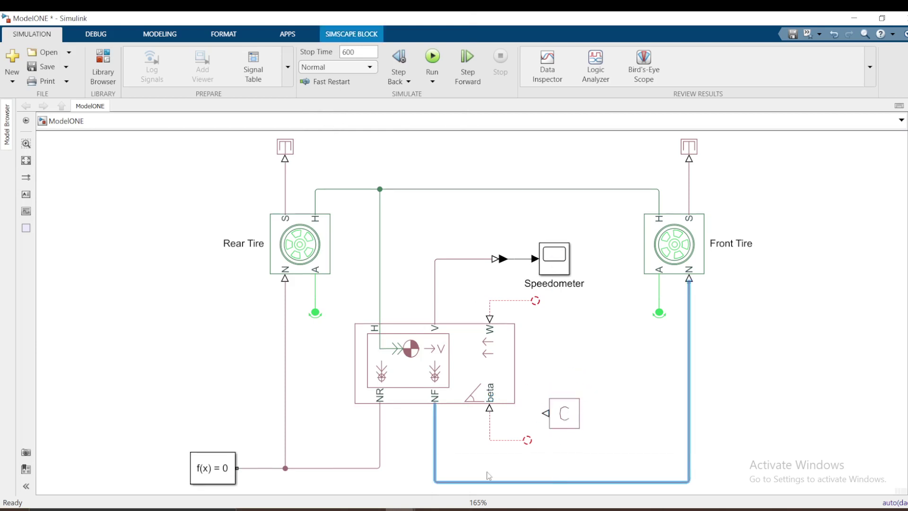
click(330, 468)
drag(329, 468, 330, 479)
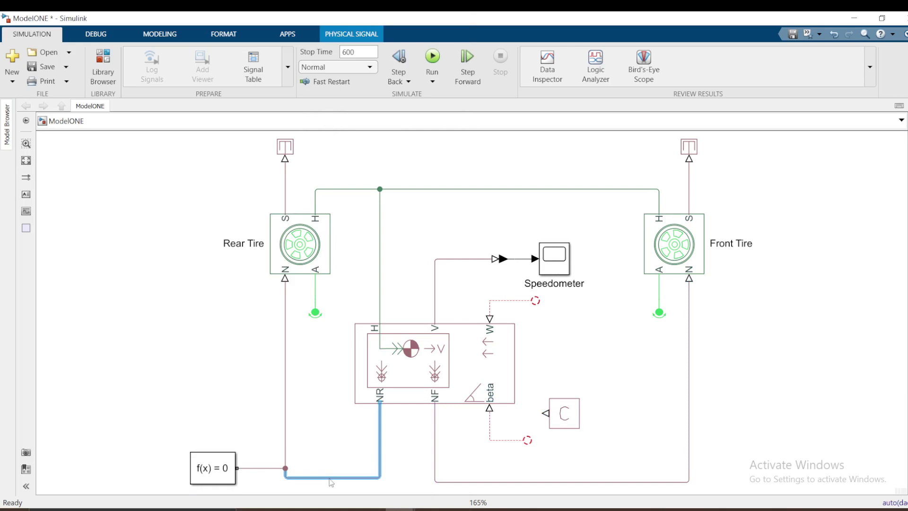
drag(216, 466, 218, 489)
click(480, 479)
Connect the PS Constant's output to the open line at the Vehicle Body's beta port and select the block.
scroll(480, 395, down, 2)
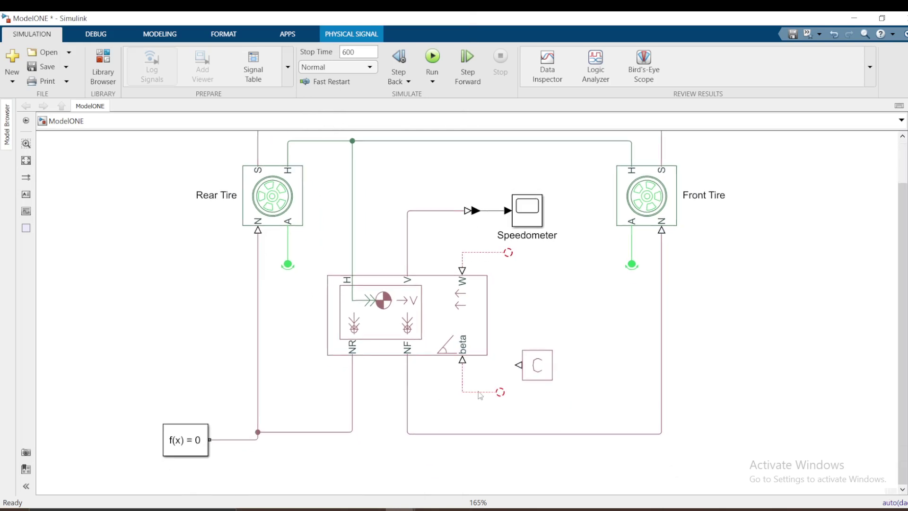
drag(536, 361, 497, 386)
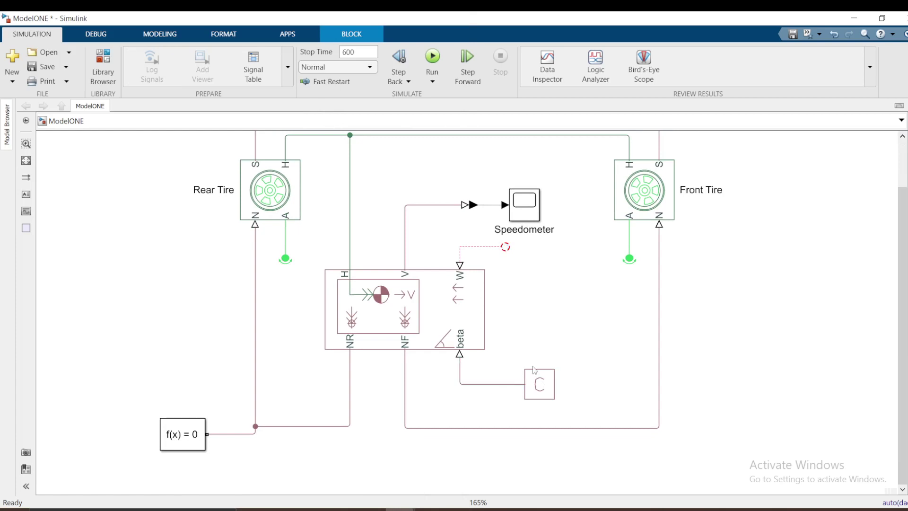
click(534, 384)
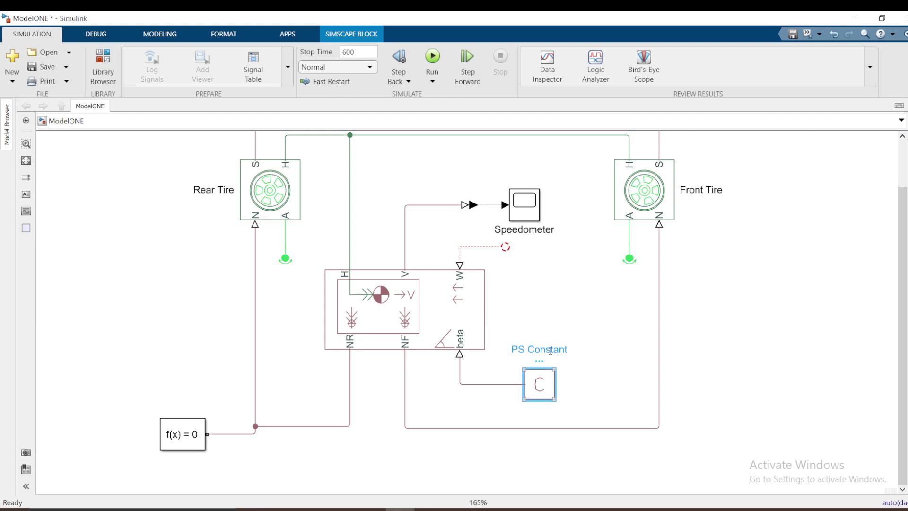
Rename the PS Constant block connected to the Vehicle Body's beta port as Terrain.
double_click(550, 350)
click(608, 336)
click(549, 385)
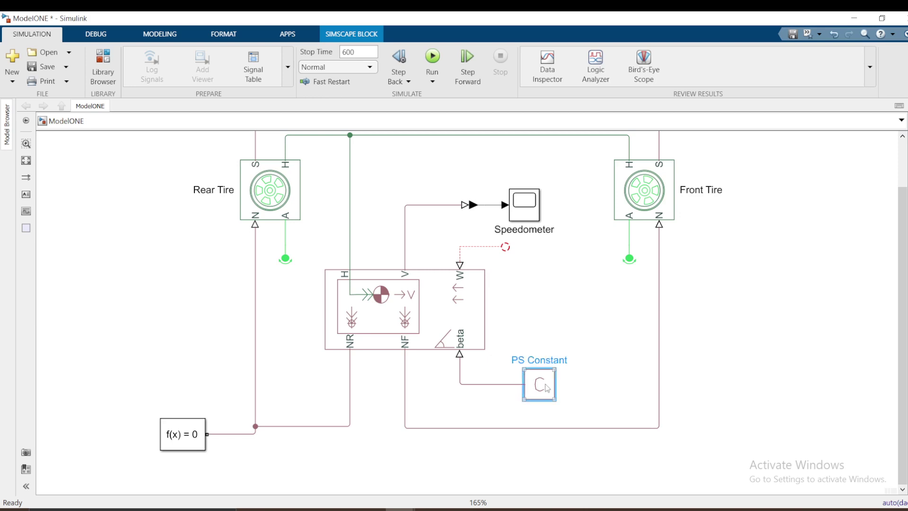
click(561, 352)
key(ctrl+a)
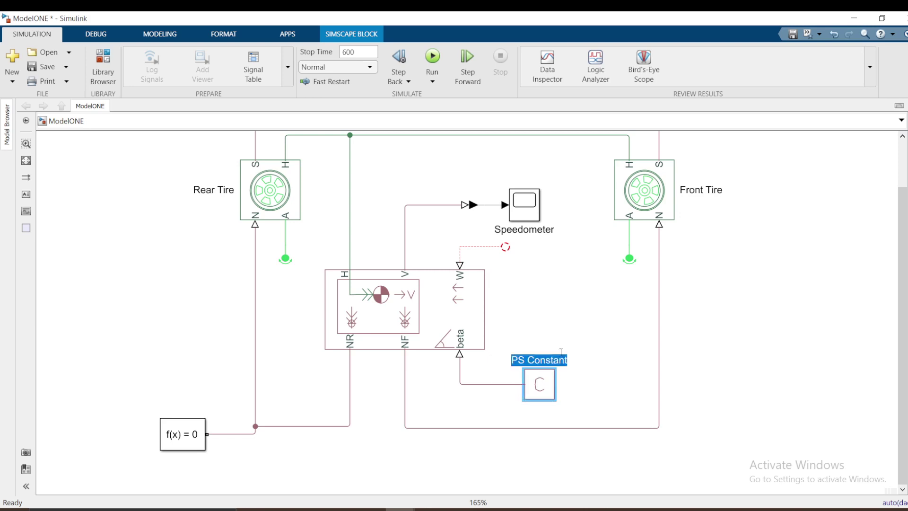
text(Terrain)
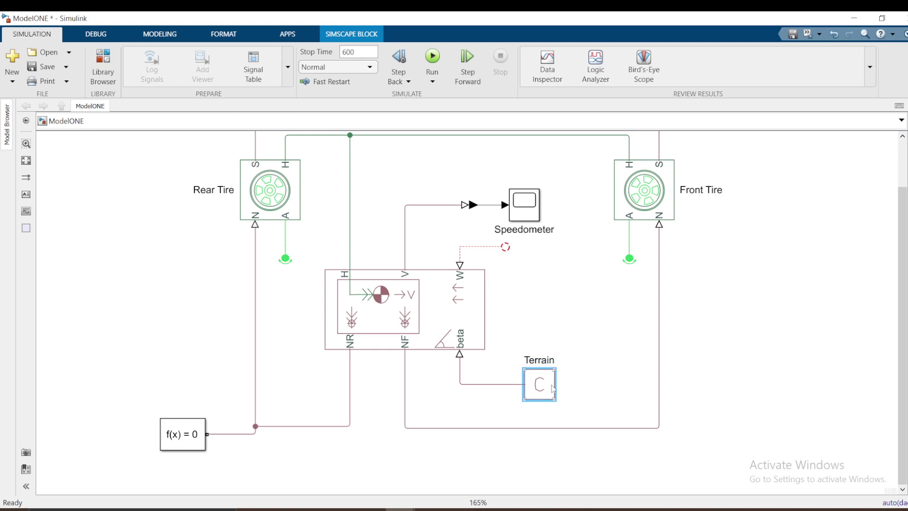
Place a copy of the Terrain block above it, near the Vehicle Body's W port, and name the copy Wind.
drag(551, 388, 551, 287)
double_click(550, 262)
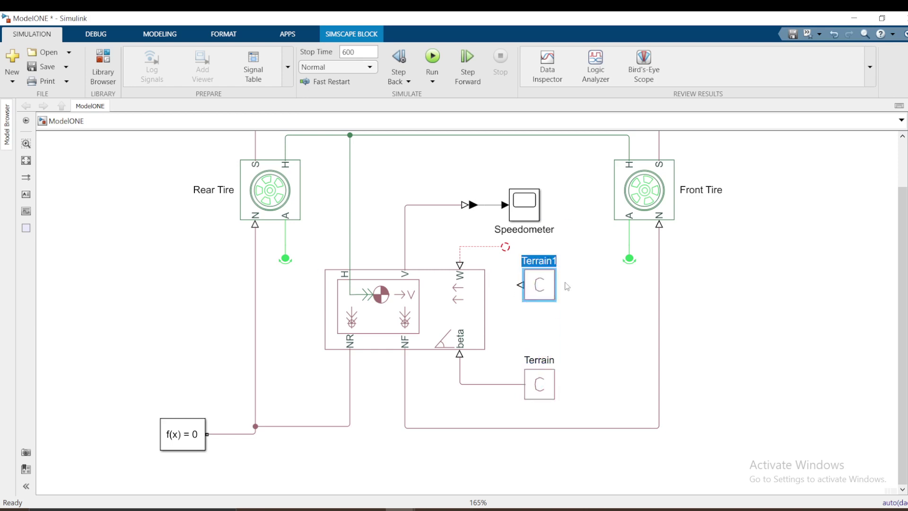
text(Wind)
key(Return)
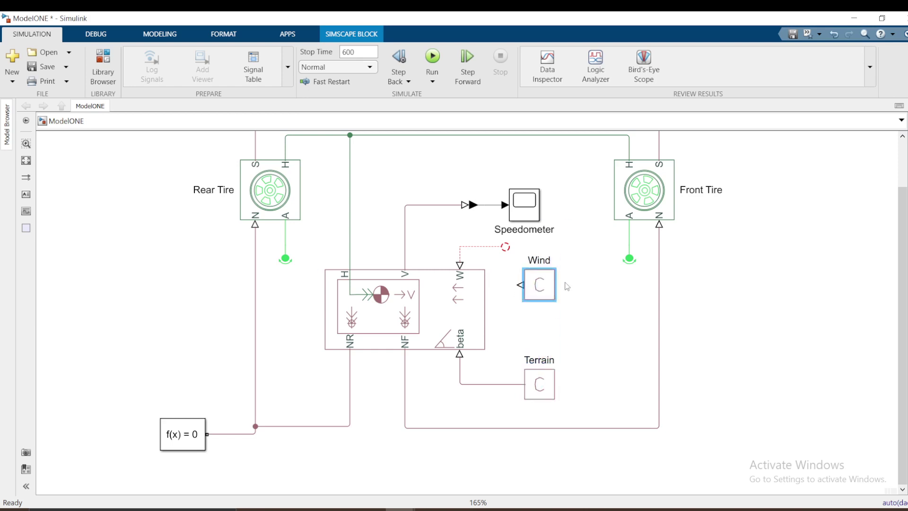
Shift the Speedometer and its converter branch up and connect the Wind block to the Vehicle Body's W port.
mouse_move(520, 284)
mouse_down()
mouse_move(499, 189)
mouse_move(478, 179)
mouse_up()
drag(540, 285, 514, 241)
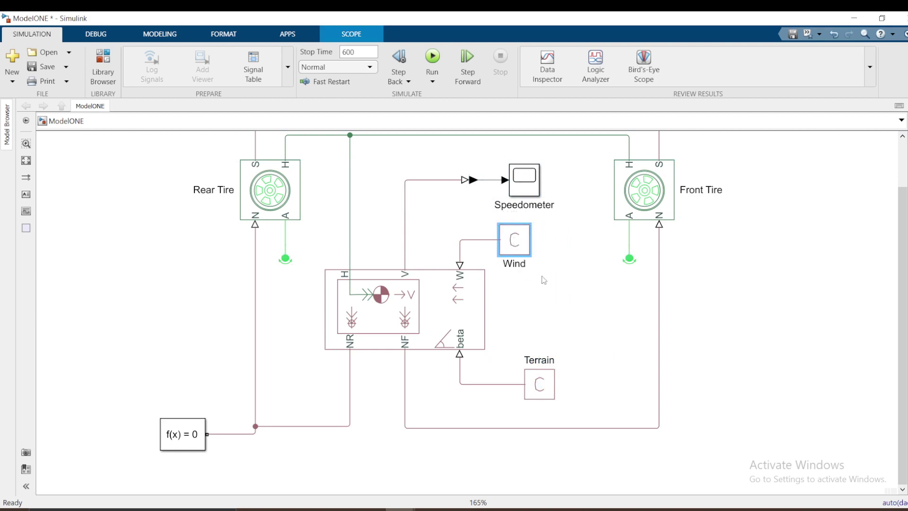
Check the Constant value in the Wind block's parameters and accept the dialog.
double_click(514, 245)
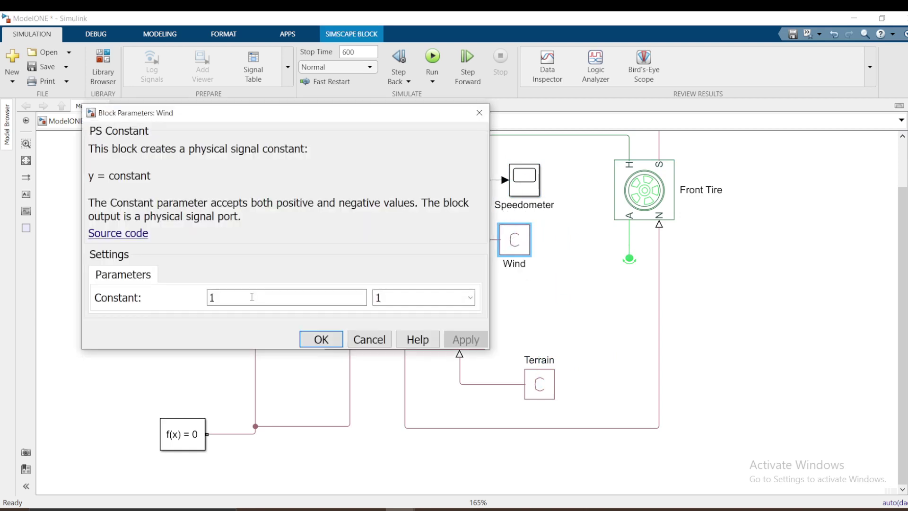
click(383, 302)
drag(354, 116, 413, 137)
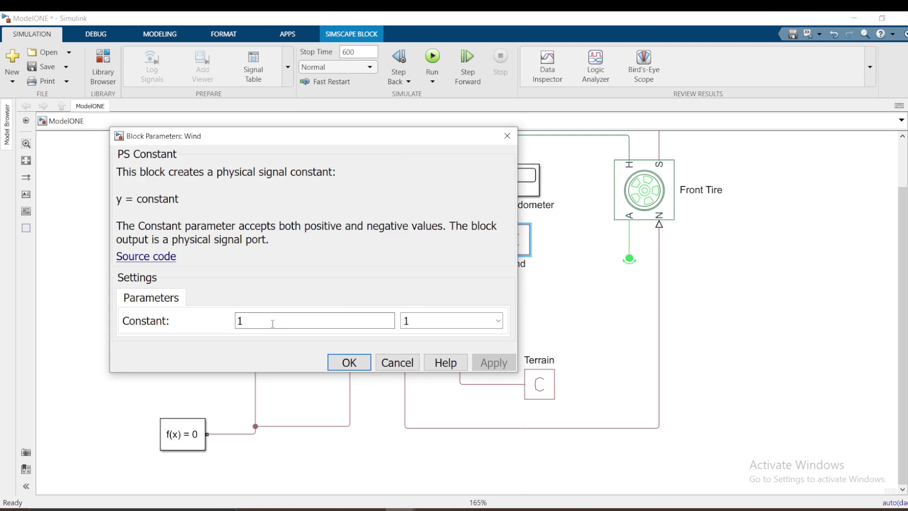
double_click(272, 323)
click(349, 363)
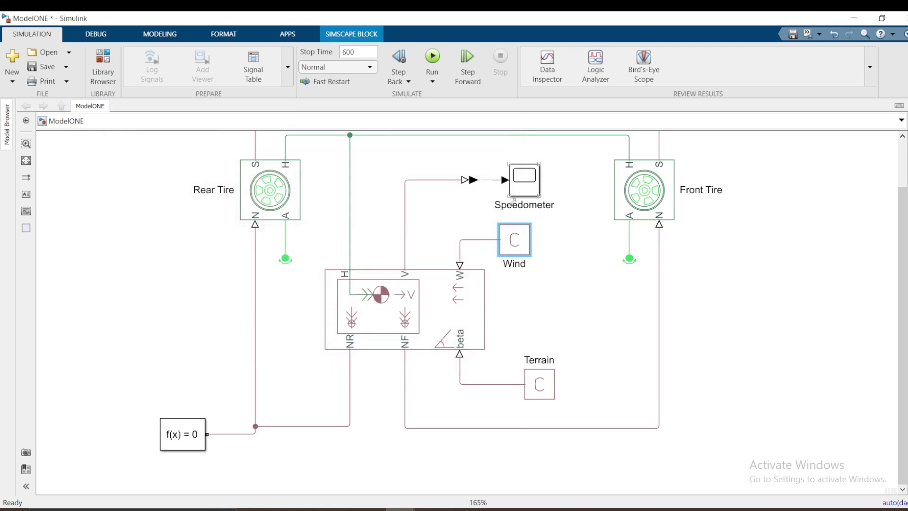
Align the Wind block directly beneath the Speedometer.
click(506, 239)
drag(513, 239, 522, 239)
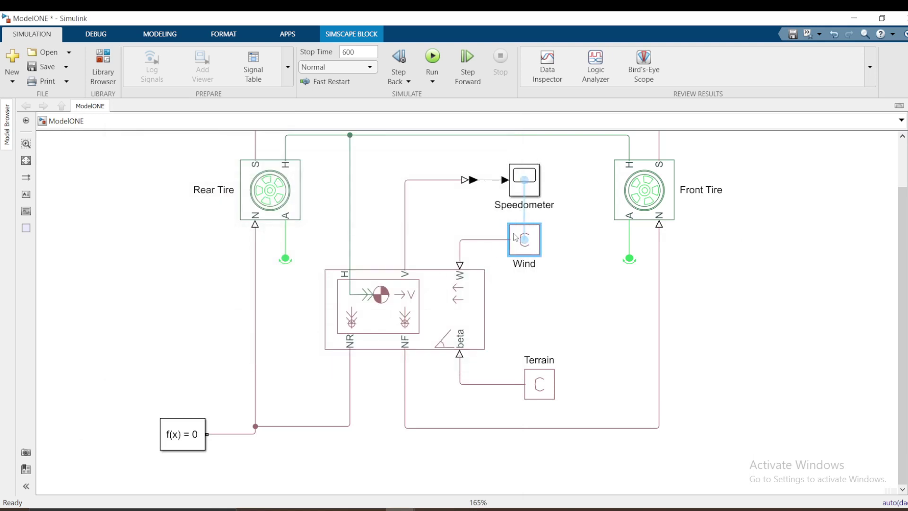
Set the Terrain block's Constant to -0.5*(pi/180).
click(541, 383)
click(455, 350)
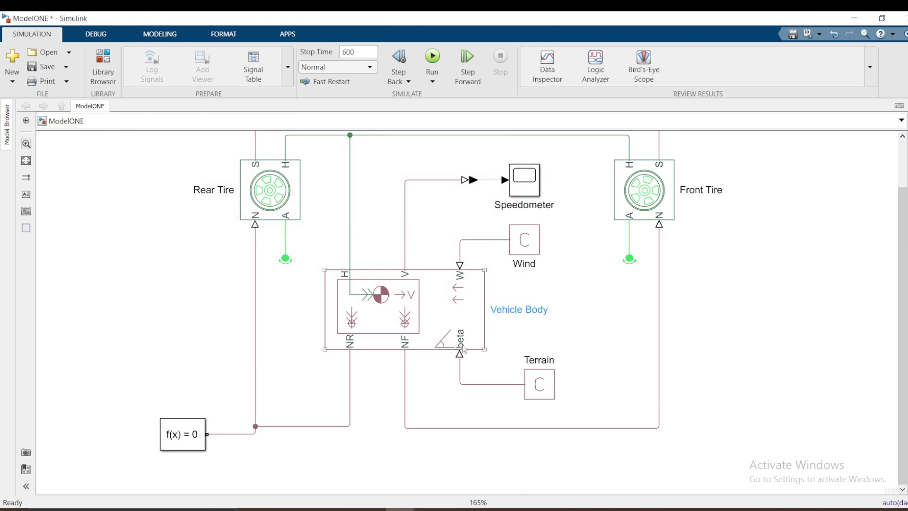
click(533, 387)
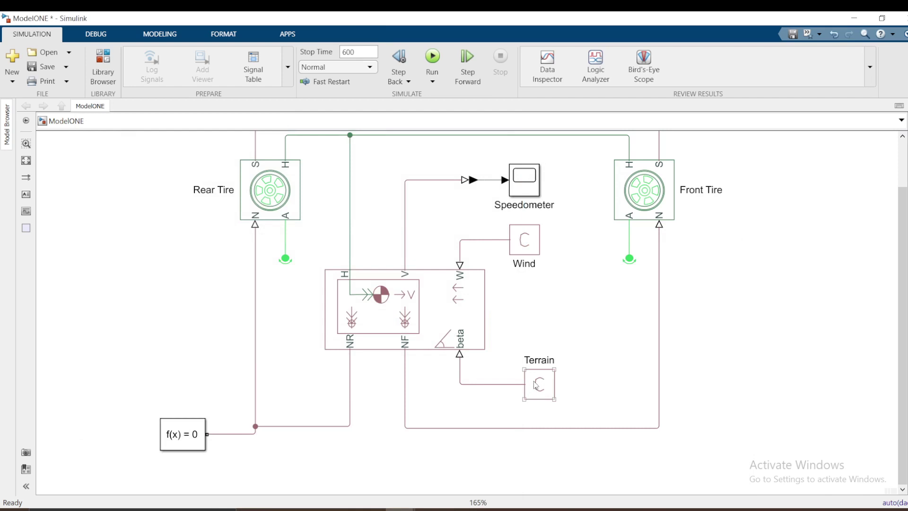
double_click(536, 386)
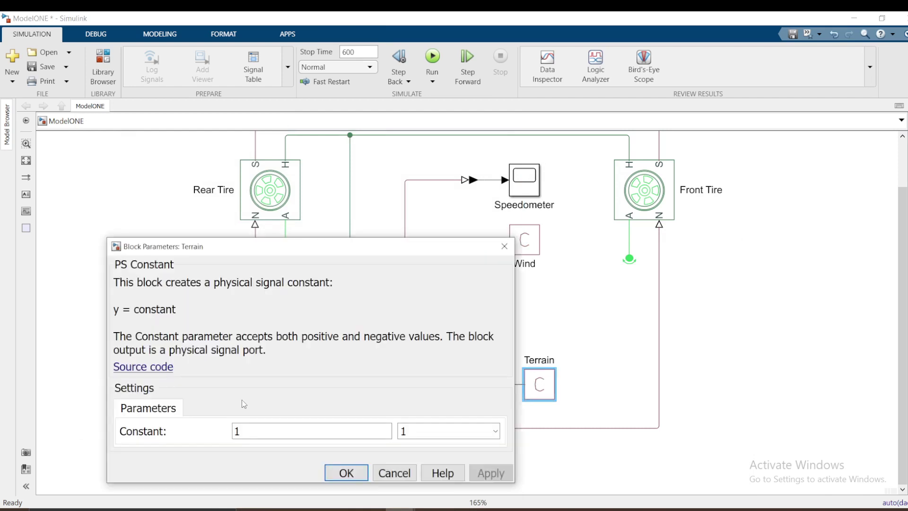
double_click(249, 430)
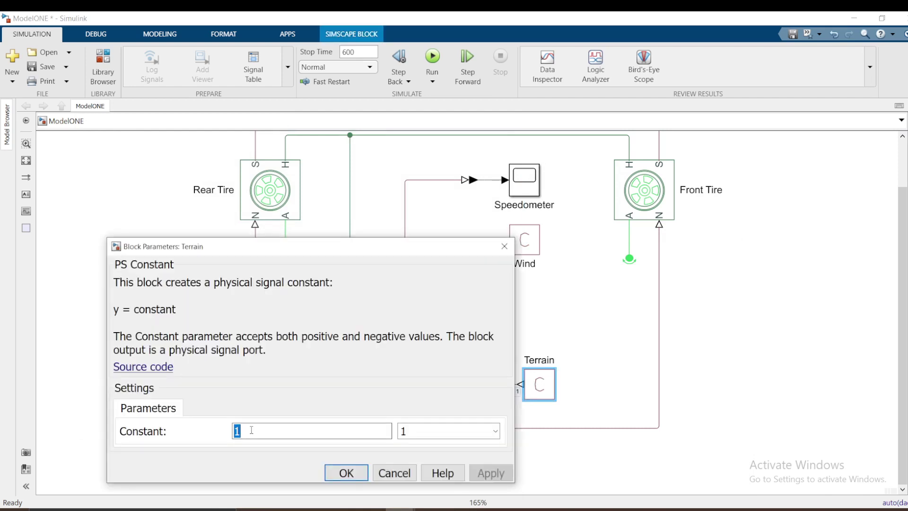
text(-0.5*)
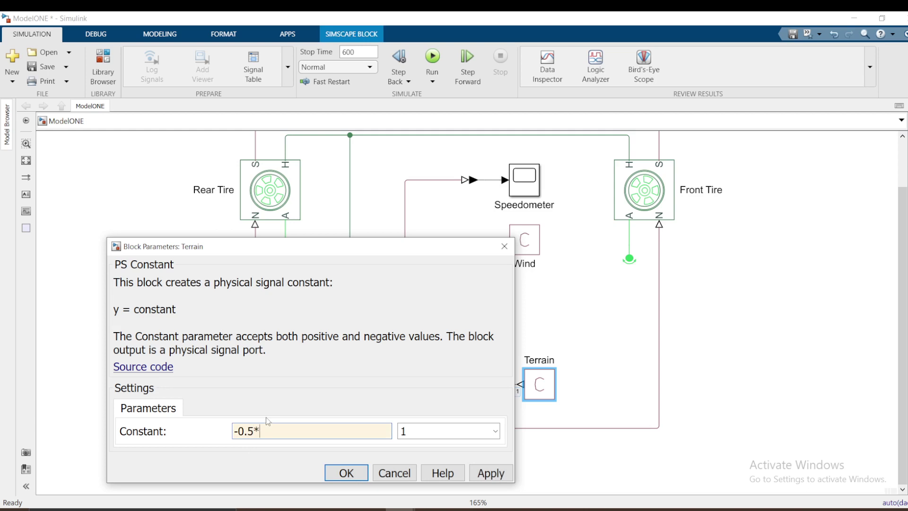
text((pi/180))
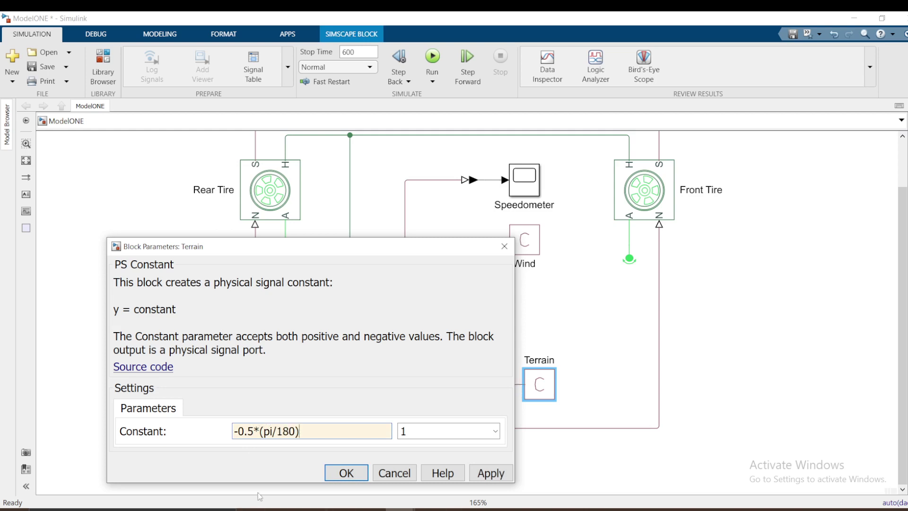
click(347, 473)
Clear the block selection and run the simulation of the completed vehicle model.
scroll(517, 297, down, 2)
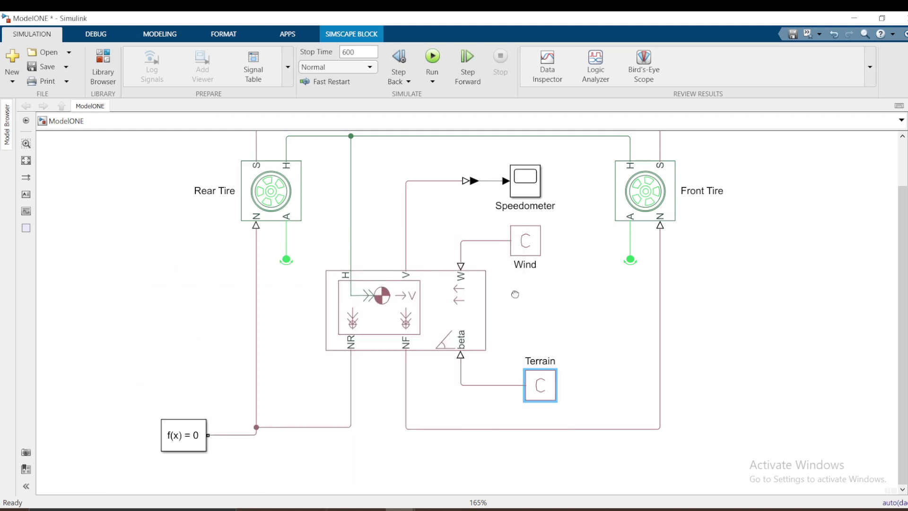
scroll(517, 303, down, 3)
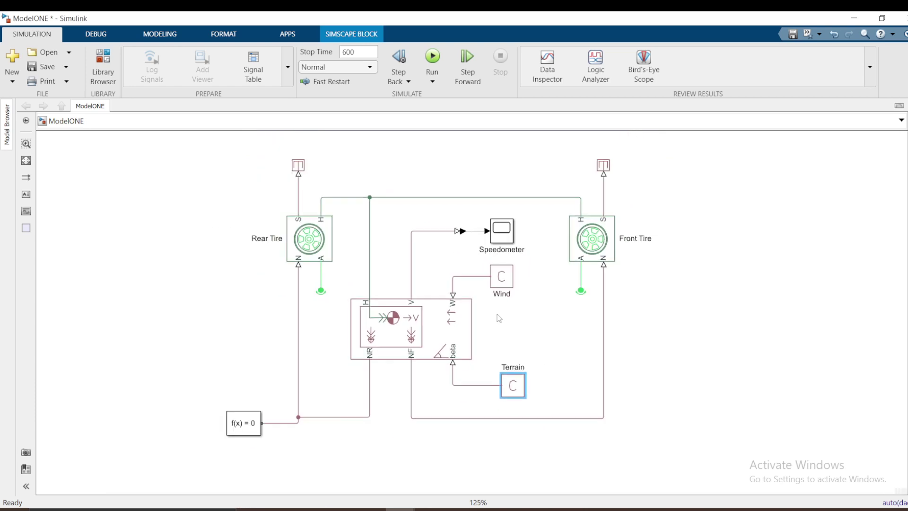
scroll(519, 312, up, 3)
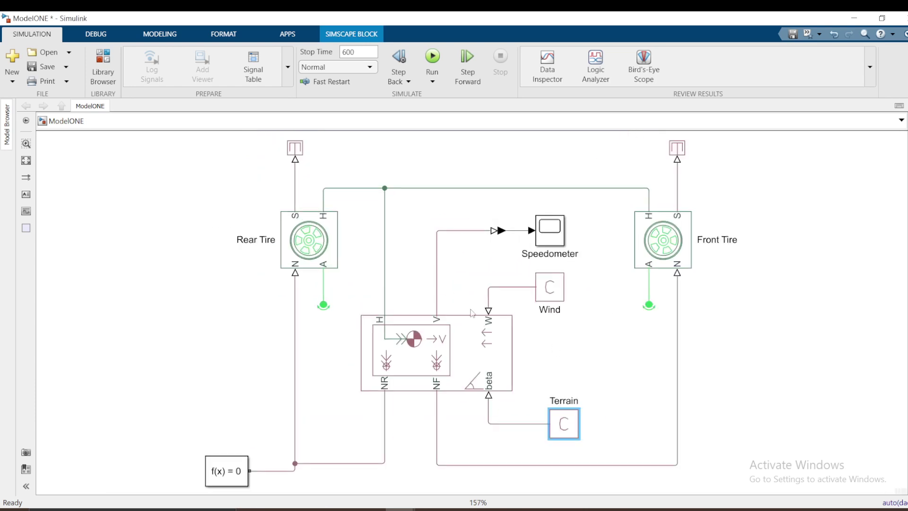
click(718, 373)
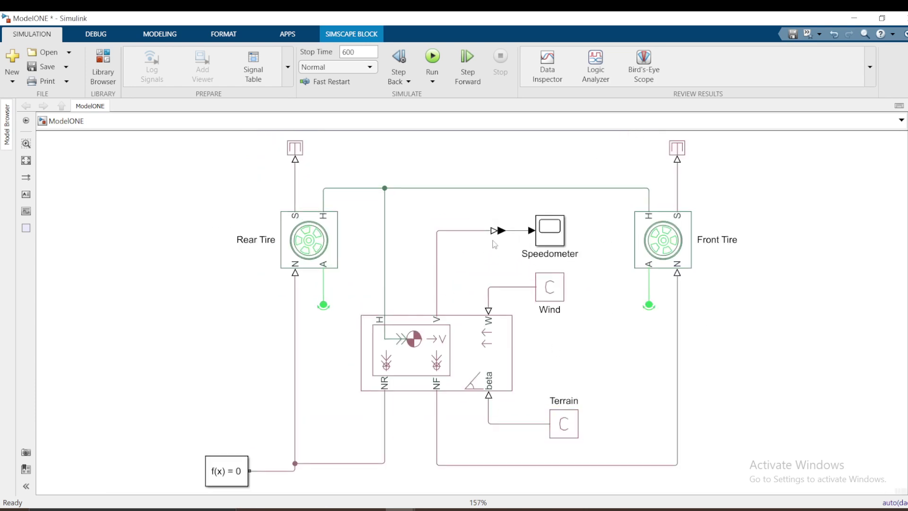
click(431, 63)
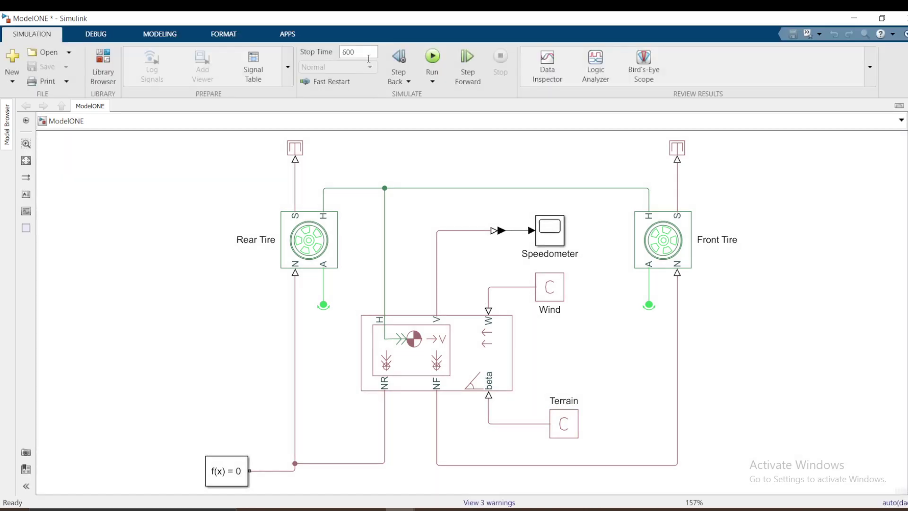
Set the simulation stop time to 10 and run the model again.
double_click(354, 53)
text(0)
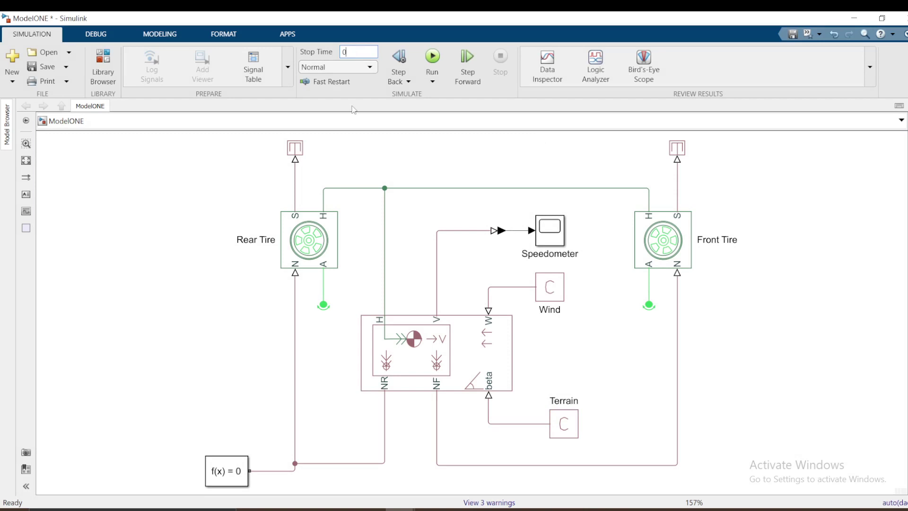
click(342, 51)
text(1)
click(431, 59)
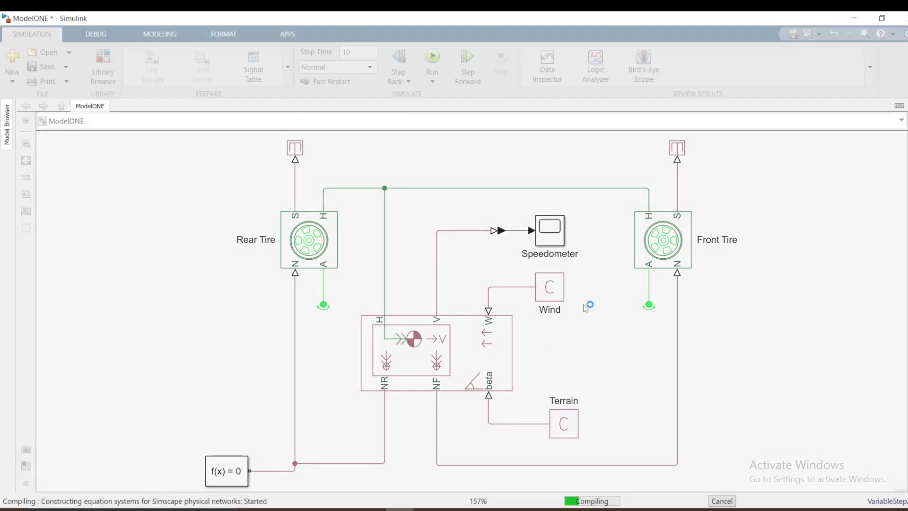
Open the Speedometer scope to view the vehicle speed curve for the short run, and close it.
click(556, 232)
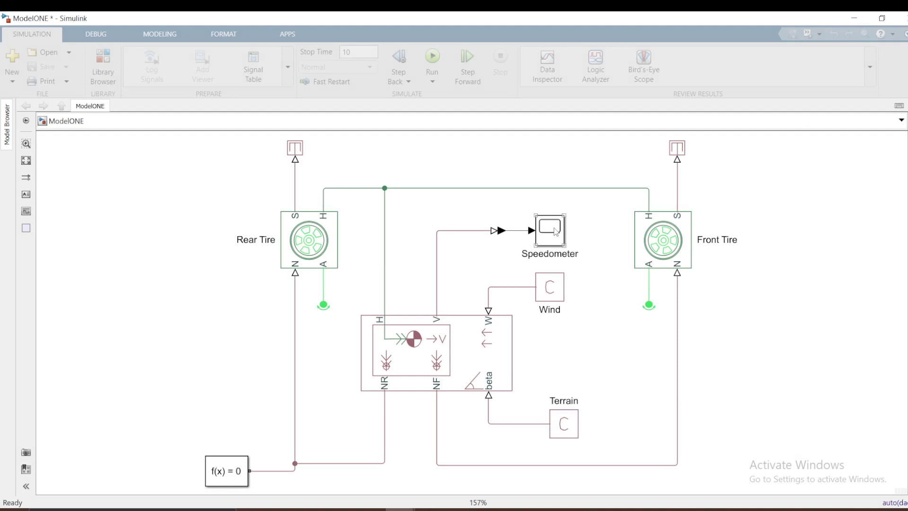
double_click(555, 230)
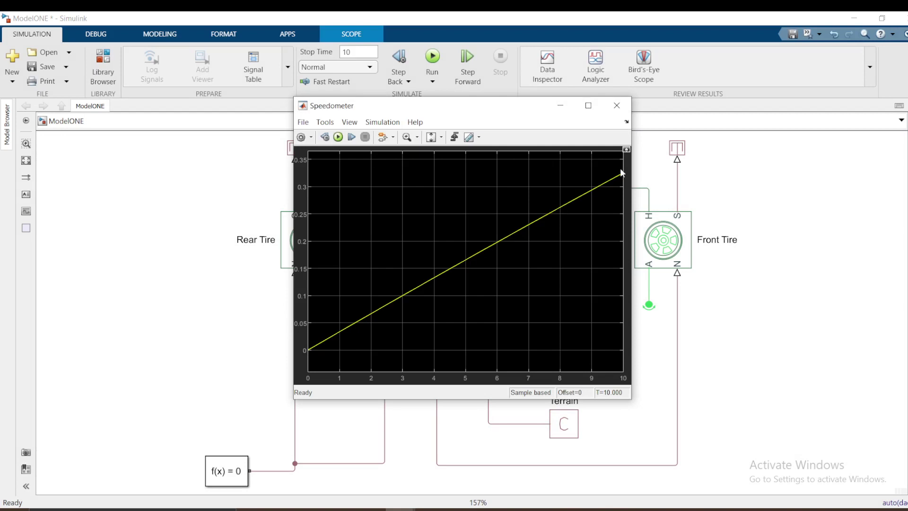
click(617, 105)
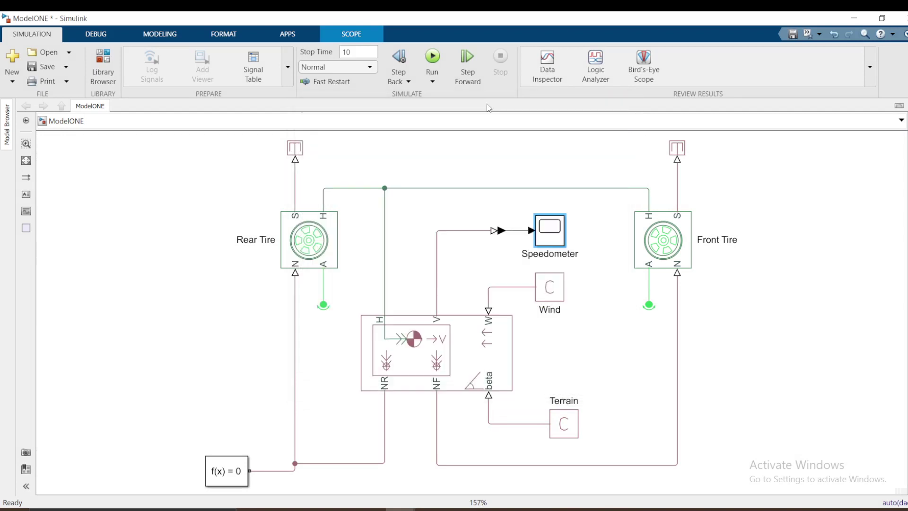
Set the simulation stop time to 700 and rerun the model.
double_click(361, 53)
text(700)
click(432, 58)
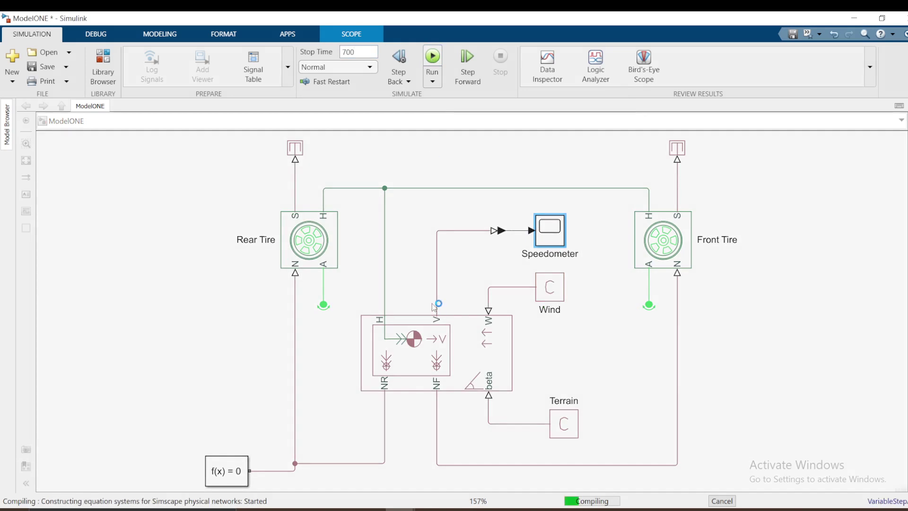
Open the Speedometer scope, examine the speed curve of the longer run alongside the model, and close the scope.
double_click(555, 234)
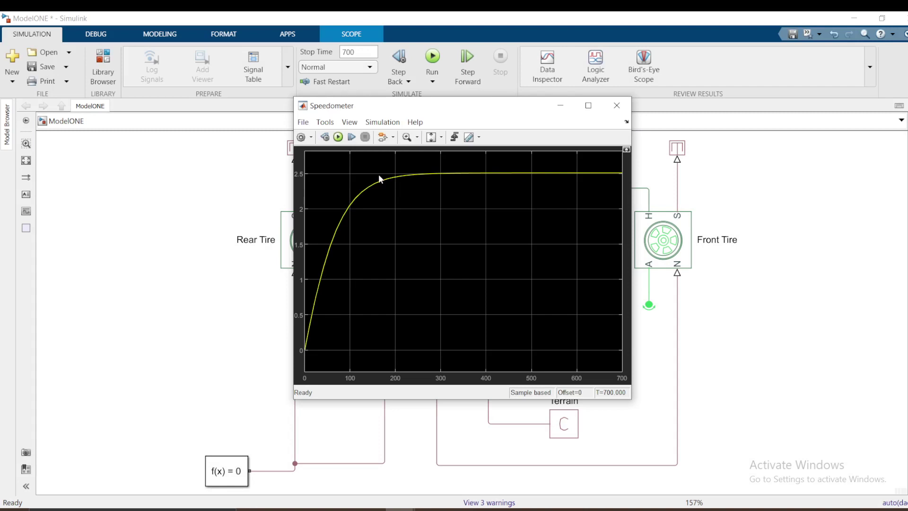
drag(532, 118, 359, 127)
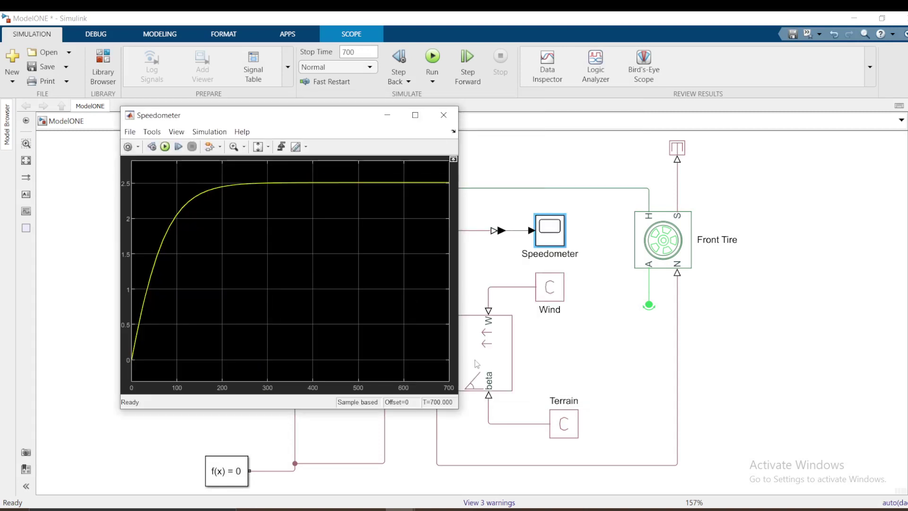
click(491, 386)
click(665, 243)
click(393, 193)
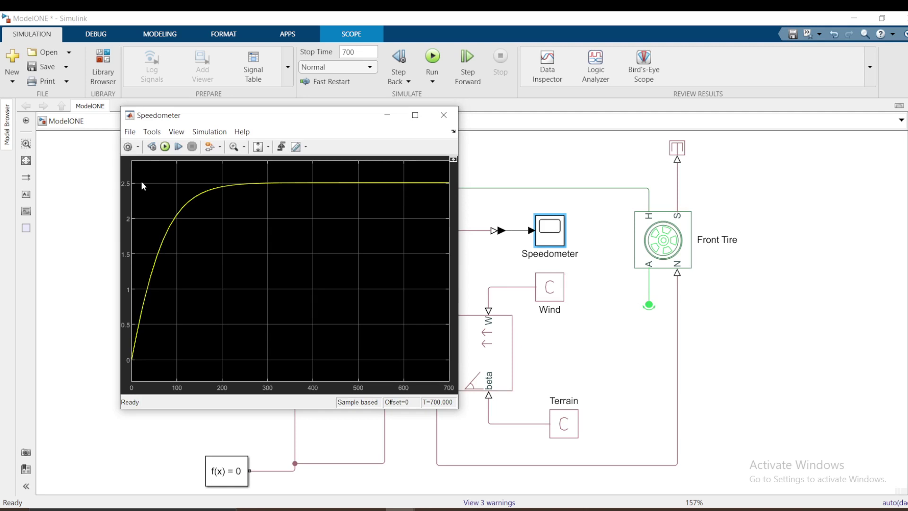
click(443, 115)
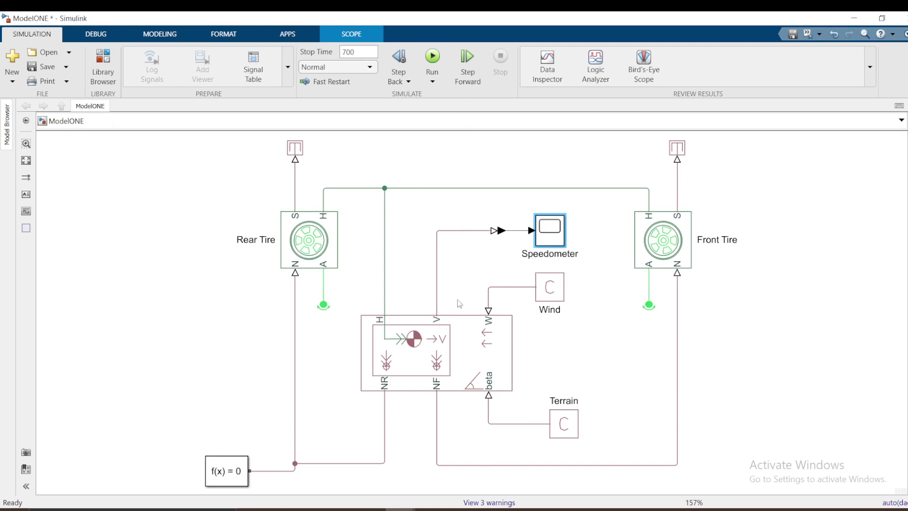
click(513, 368)
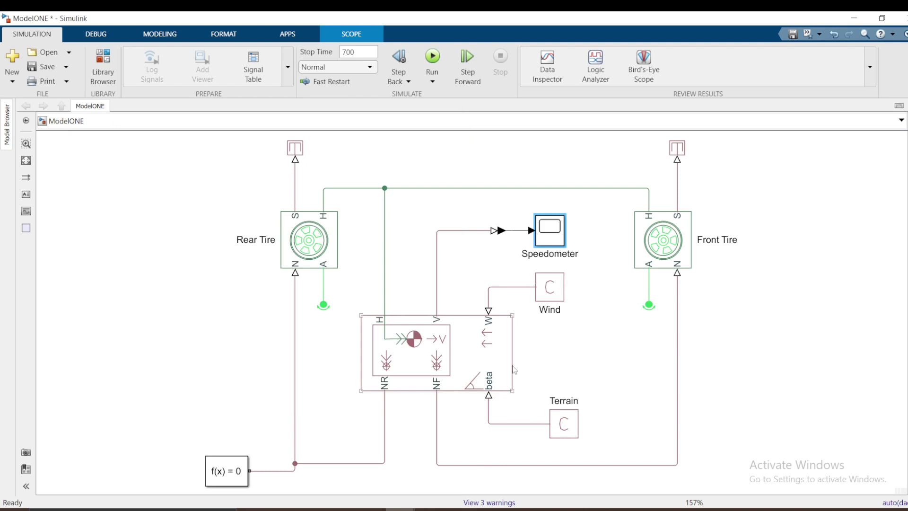